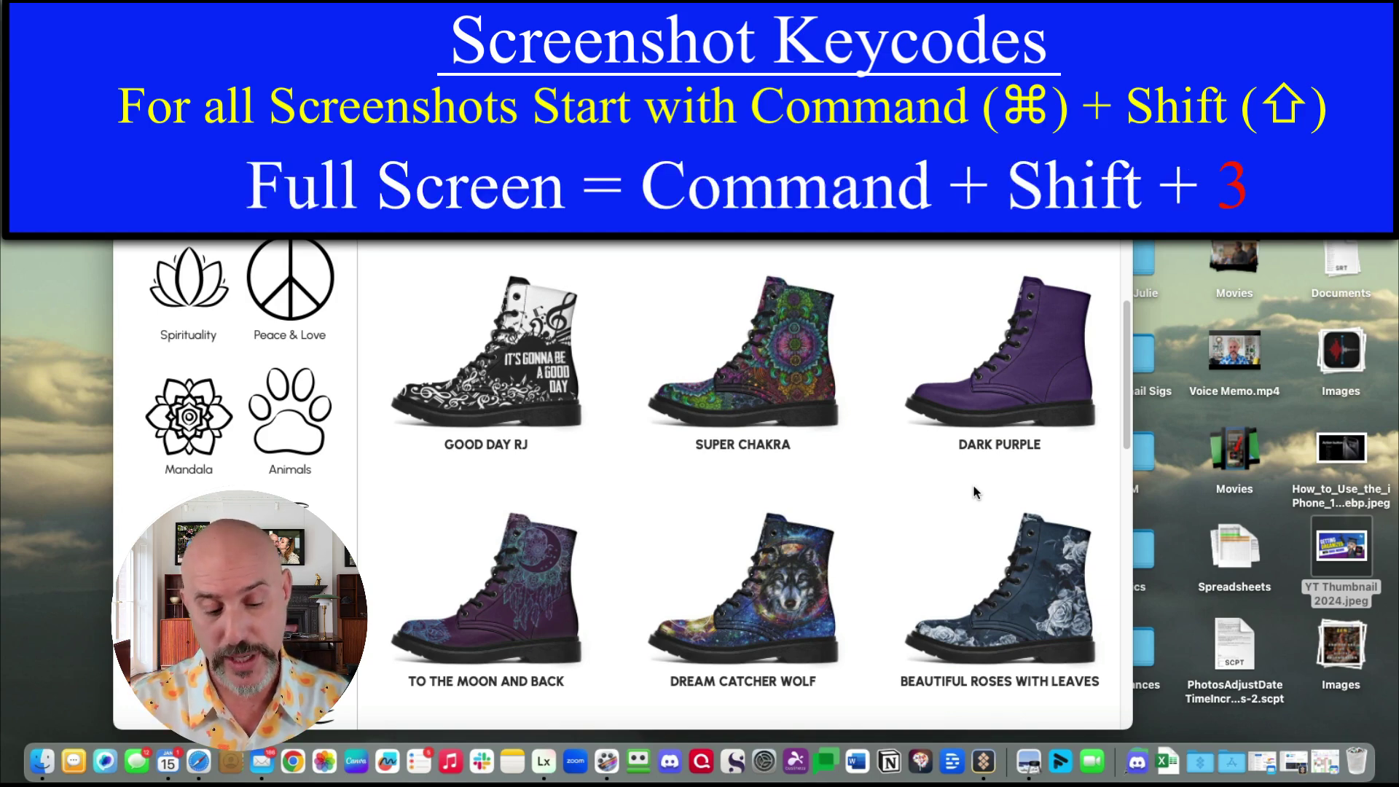
# Take a full-screen screenshot and a partial screenshot framing the Good Day RJ and Super Chakra boots.
pyautogui.press('super+shift+3')
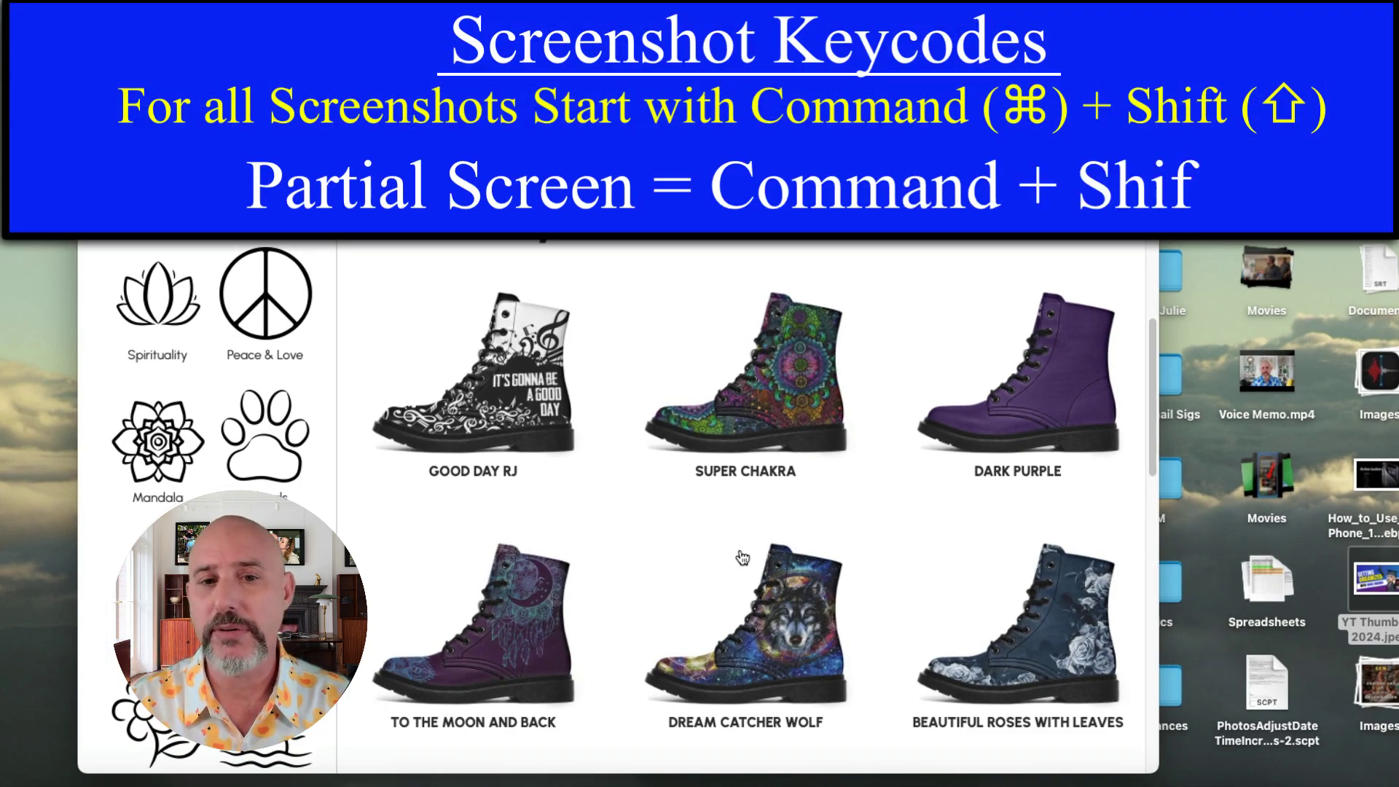
pyautogui.press('super+shift+4')
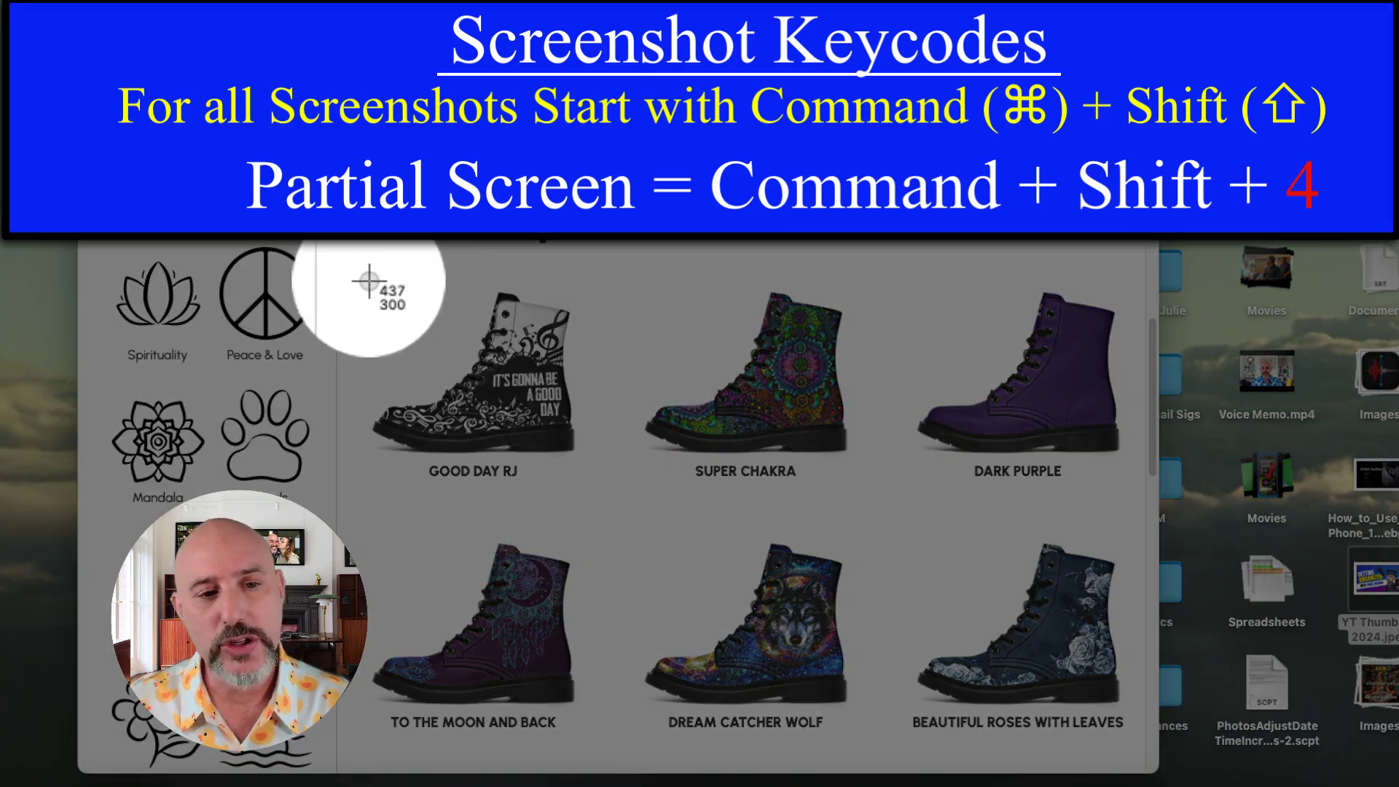
pyautogui.moveTo(365, 254); pyautogui.dragTo(870, 509)
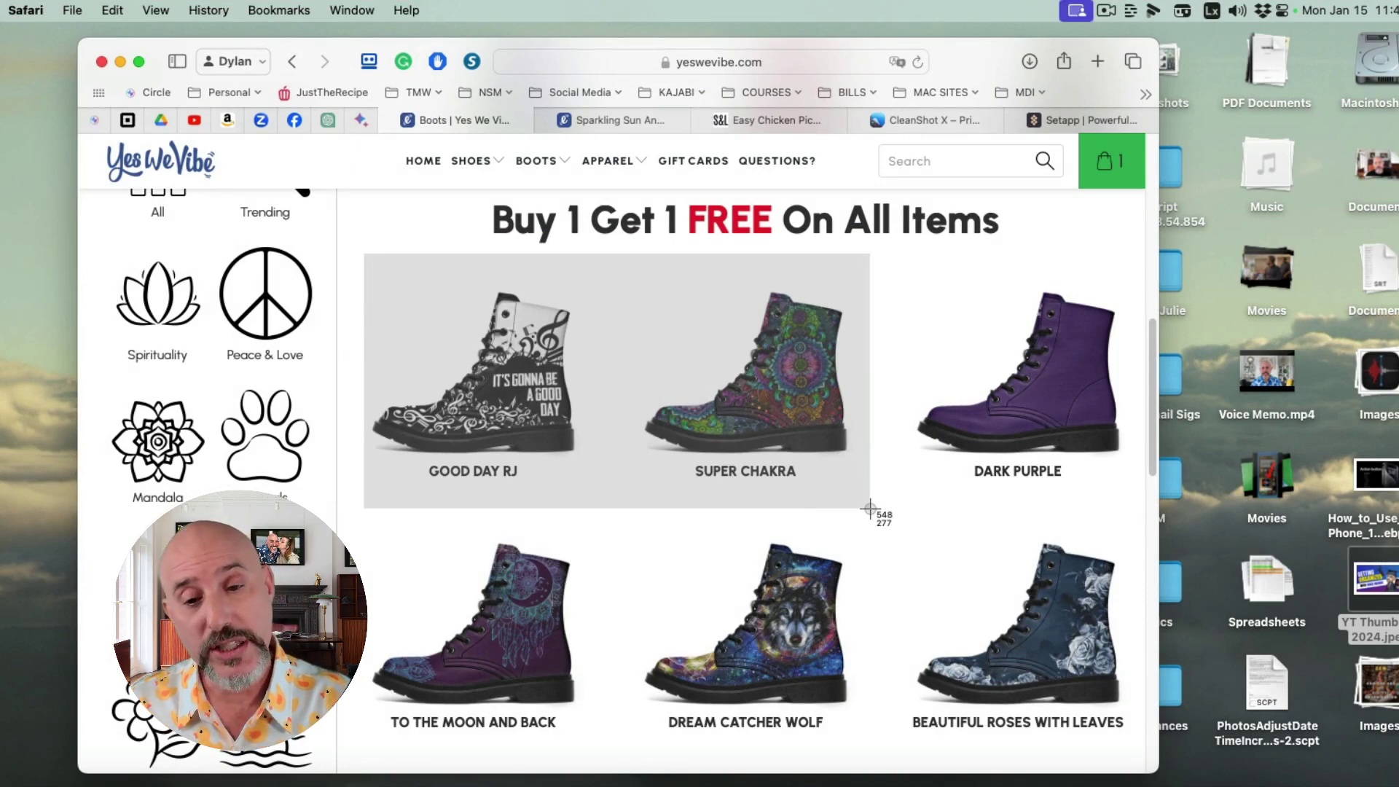
pyautogui.moveTo(870, 509); pyautogui.dragTo(886, 508)
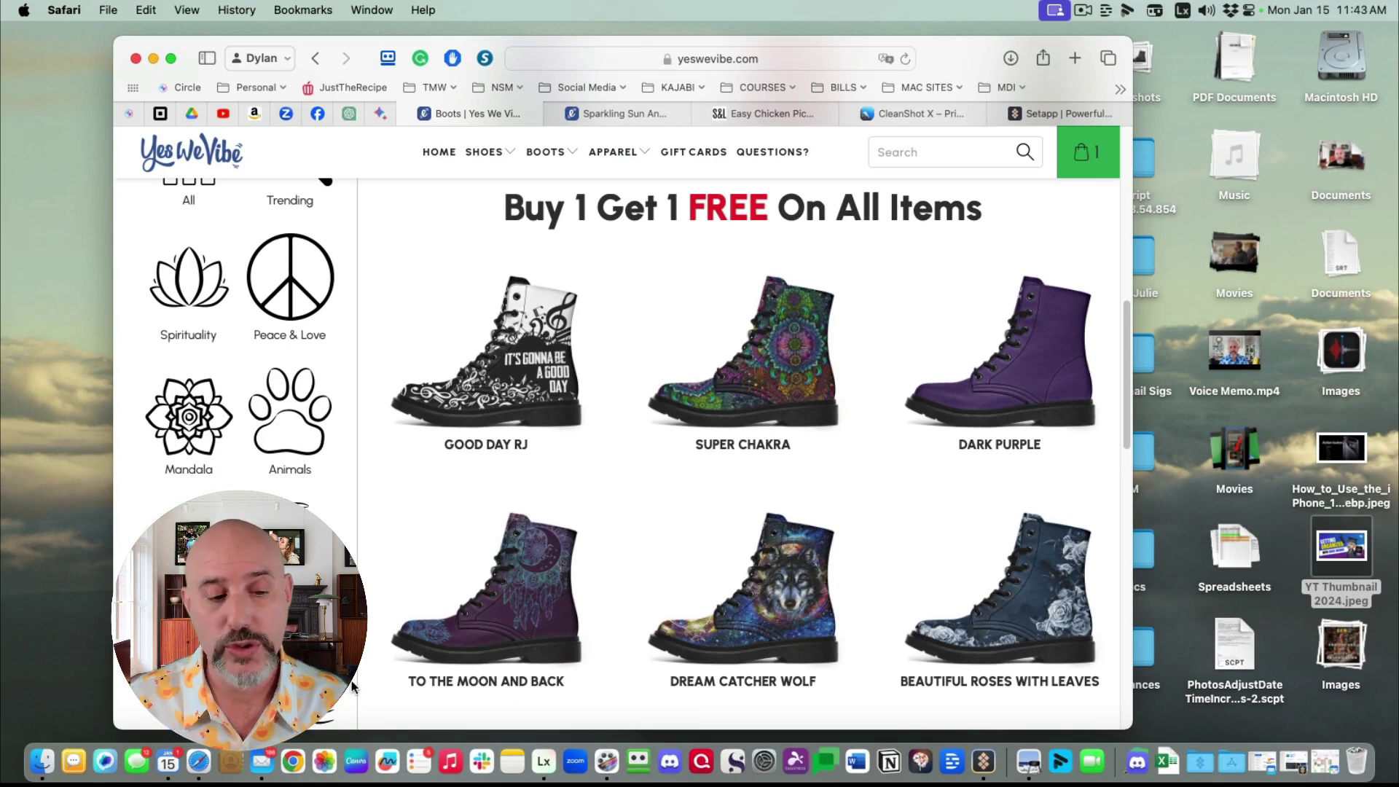
# Switch to BusyCal and take a screenshot of its entire calendar window.
pyautogui.click(168, 761)
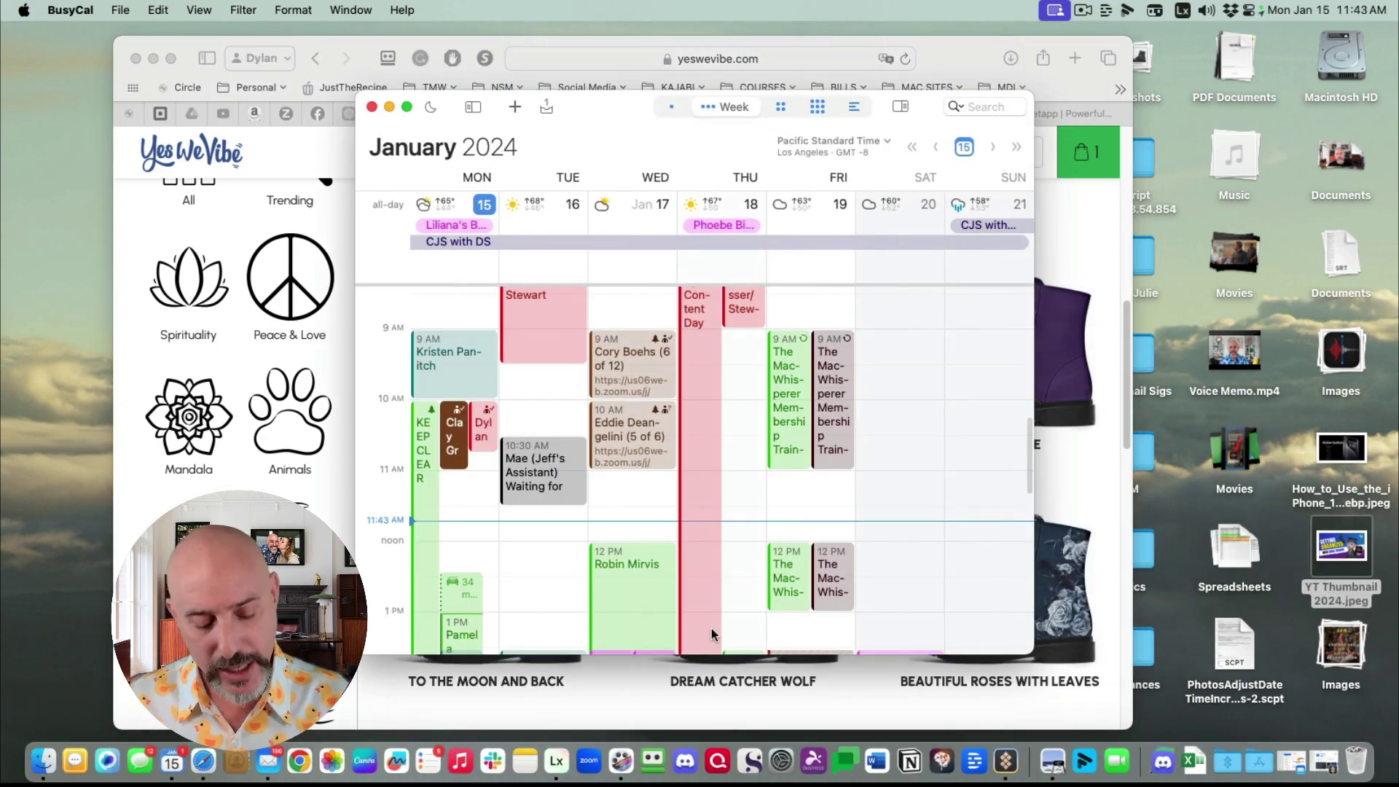
pyautogui.press('super+shift+4')
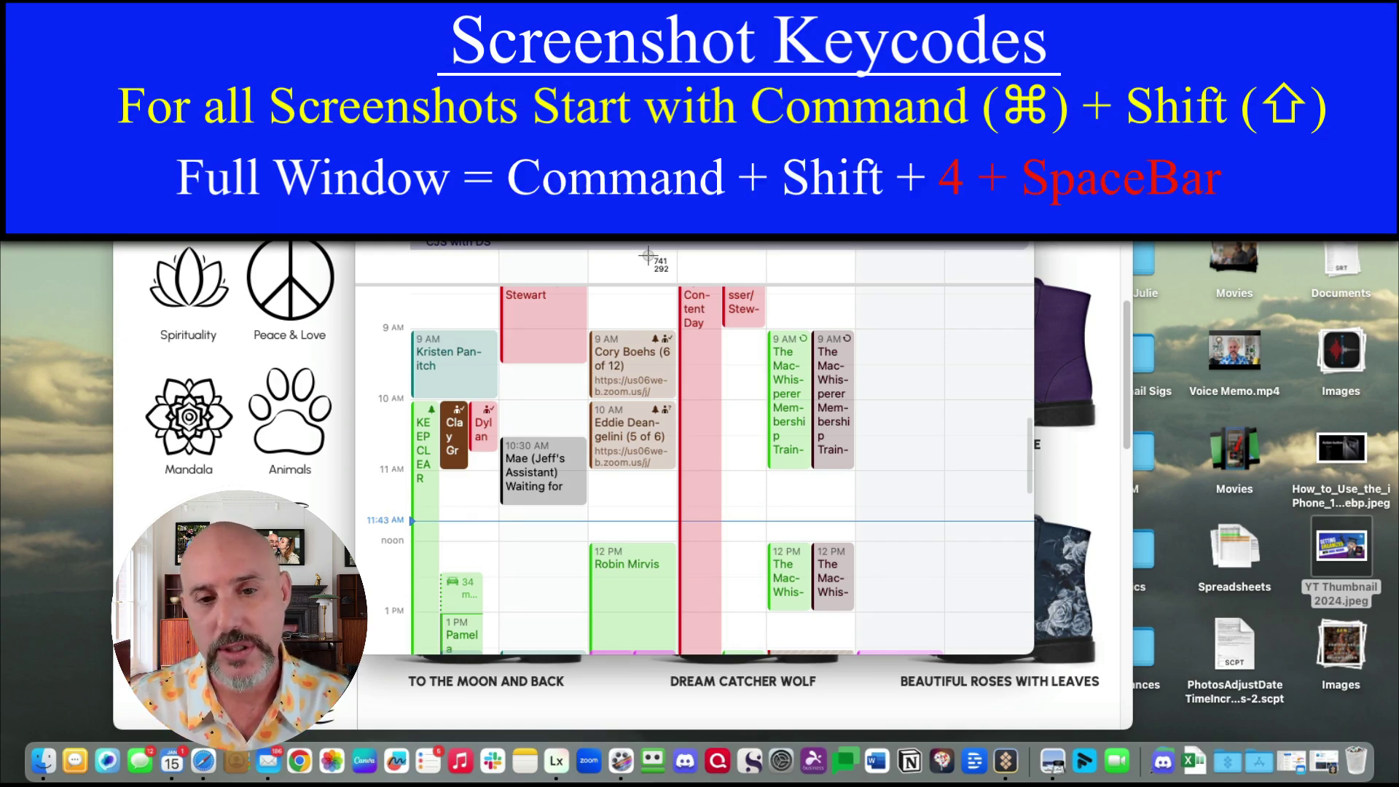
pyautogui.press('space')
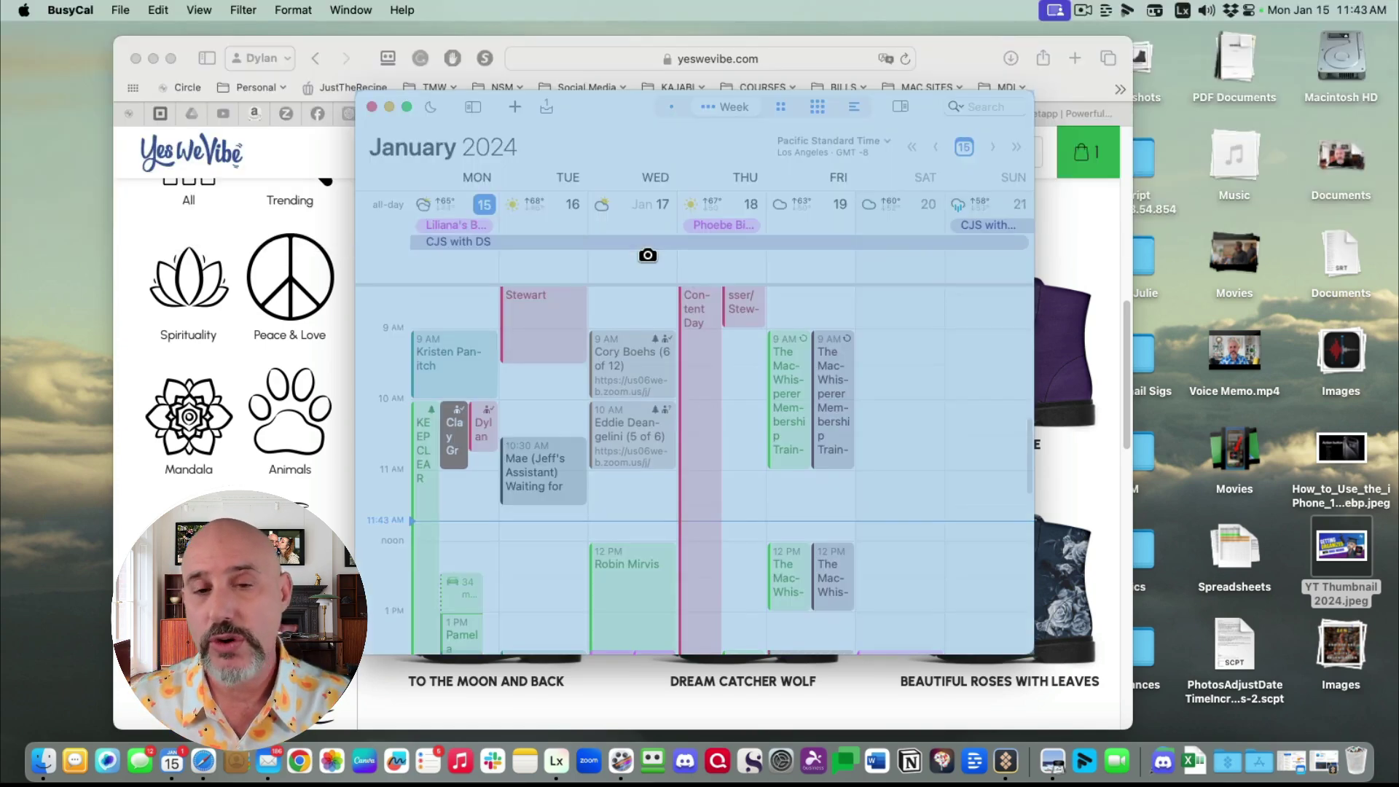
pyautogui.click(648, 255)
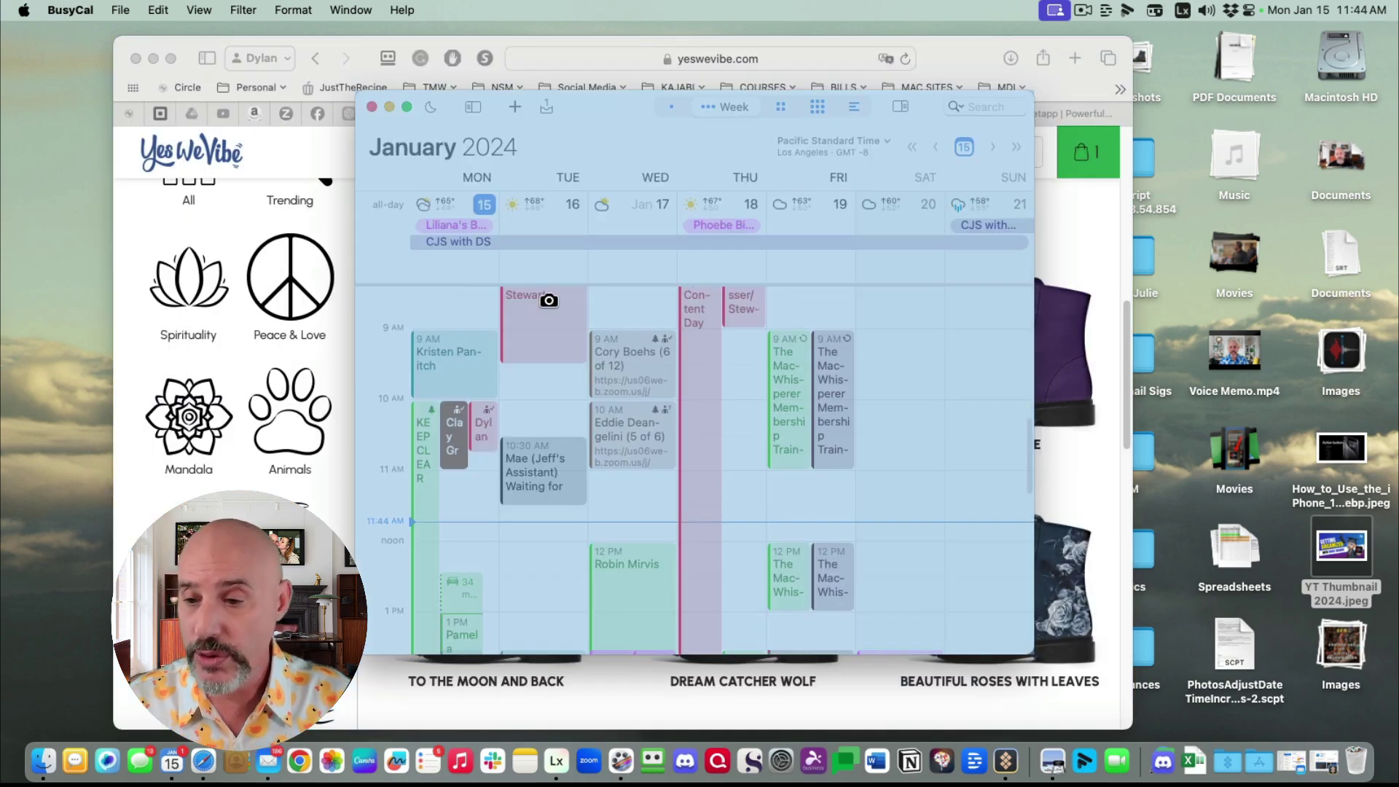
pyautogui.click(549, 301)
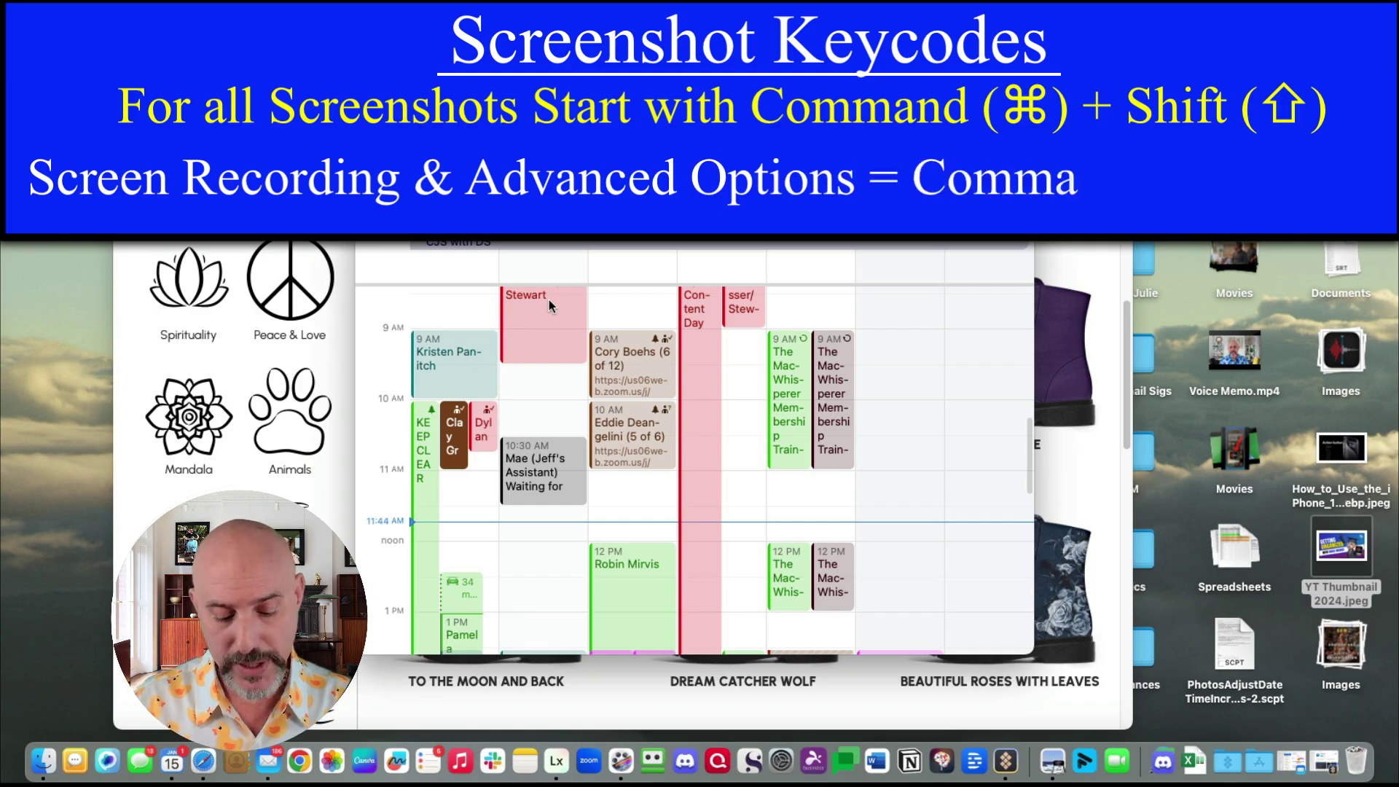
# Bring up the advanced screenshot controls, try the capture modes, and frame a selected portion over the calendar's Monday to Friday appointments.
pyautogui.press('super+shift+5')
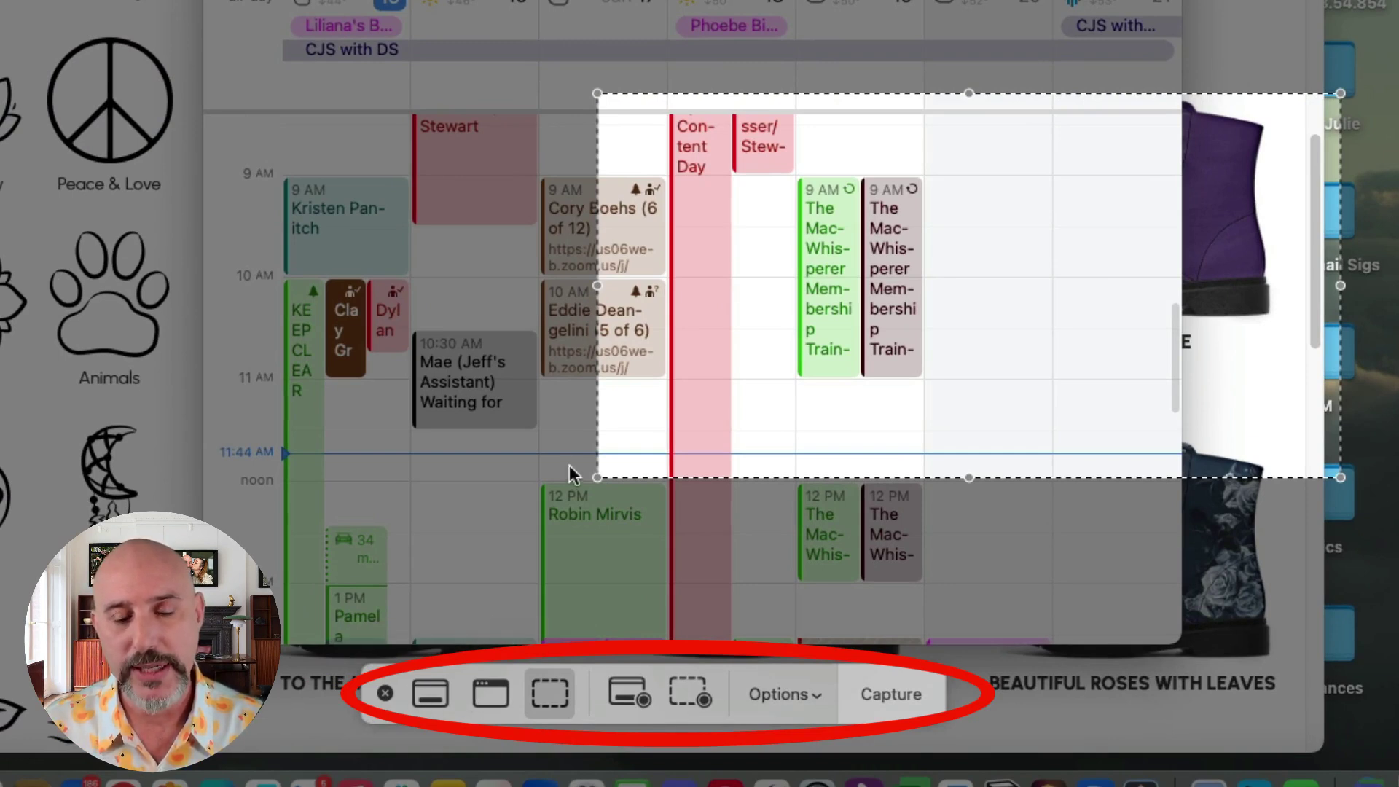
pyautogui.moveTo(718, 381)
pyautogui.mouseDown()
pyautogui.moveTo(436, 377)
pyautogui.moveTo(473, 408)
pyautogui.moveTo(432, 377)
pyautogui.mouseUp()
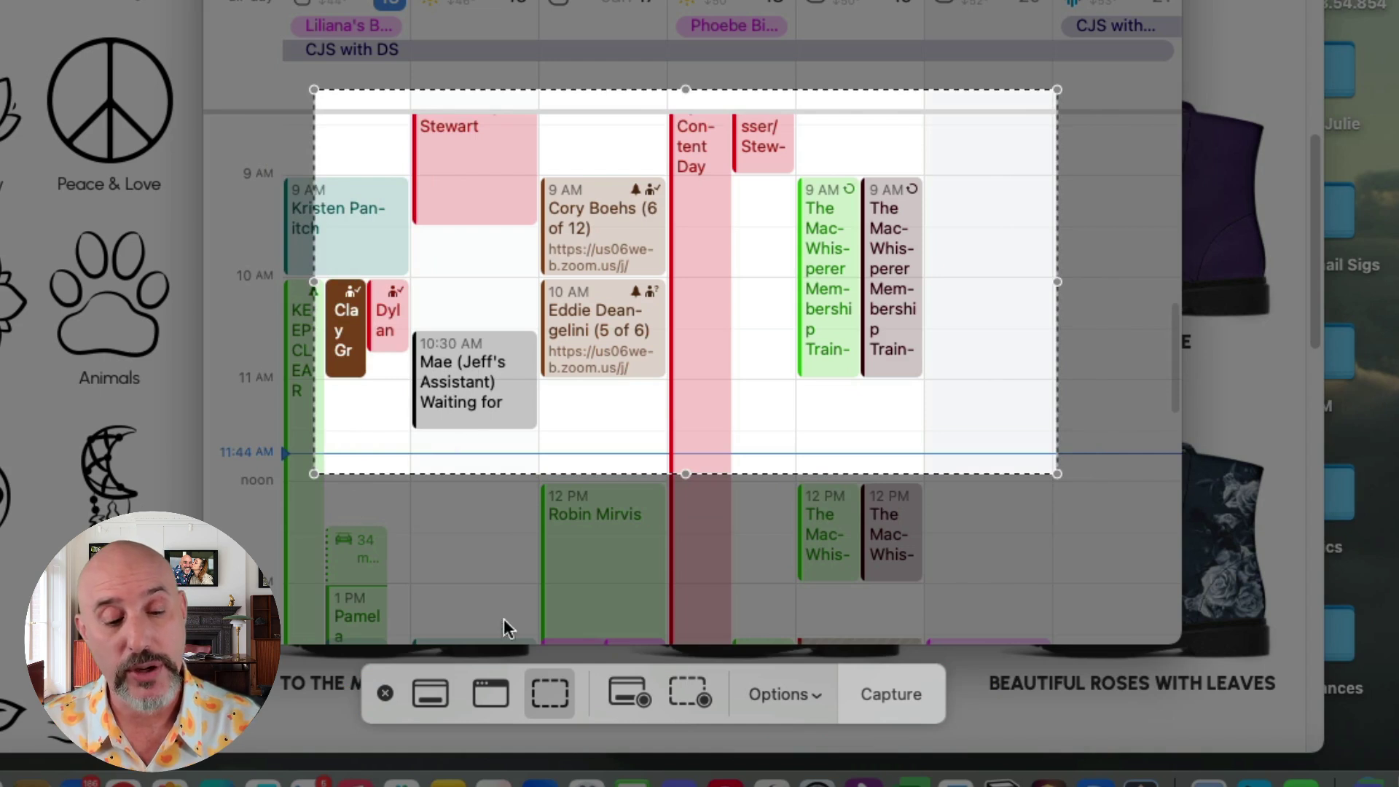
pyautogui.click(426, 694)
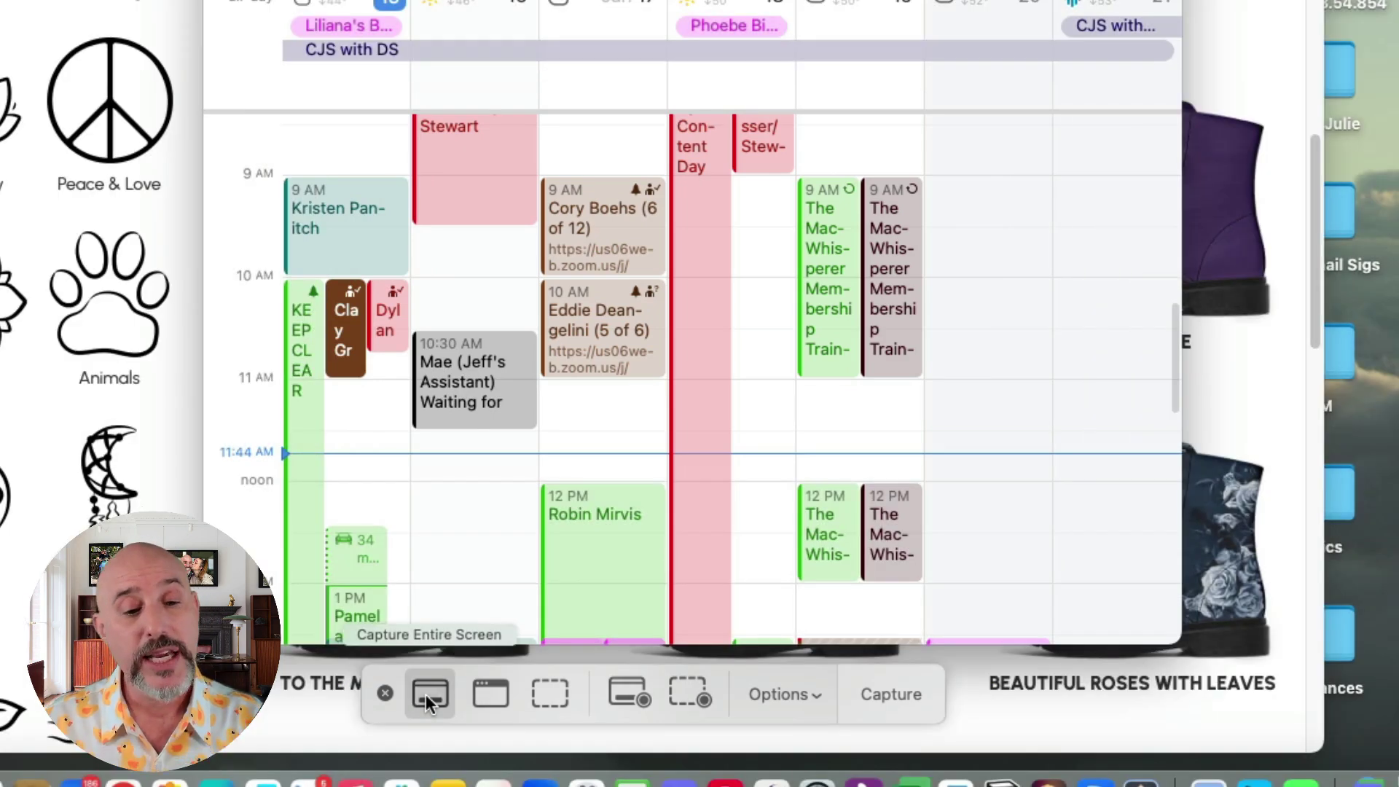
pyautogui.click(487, 690)
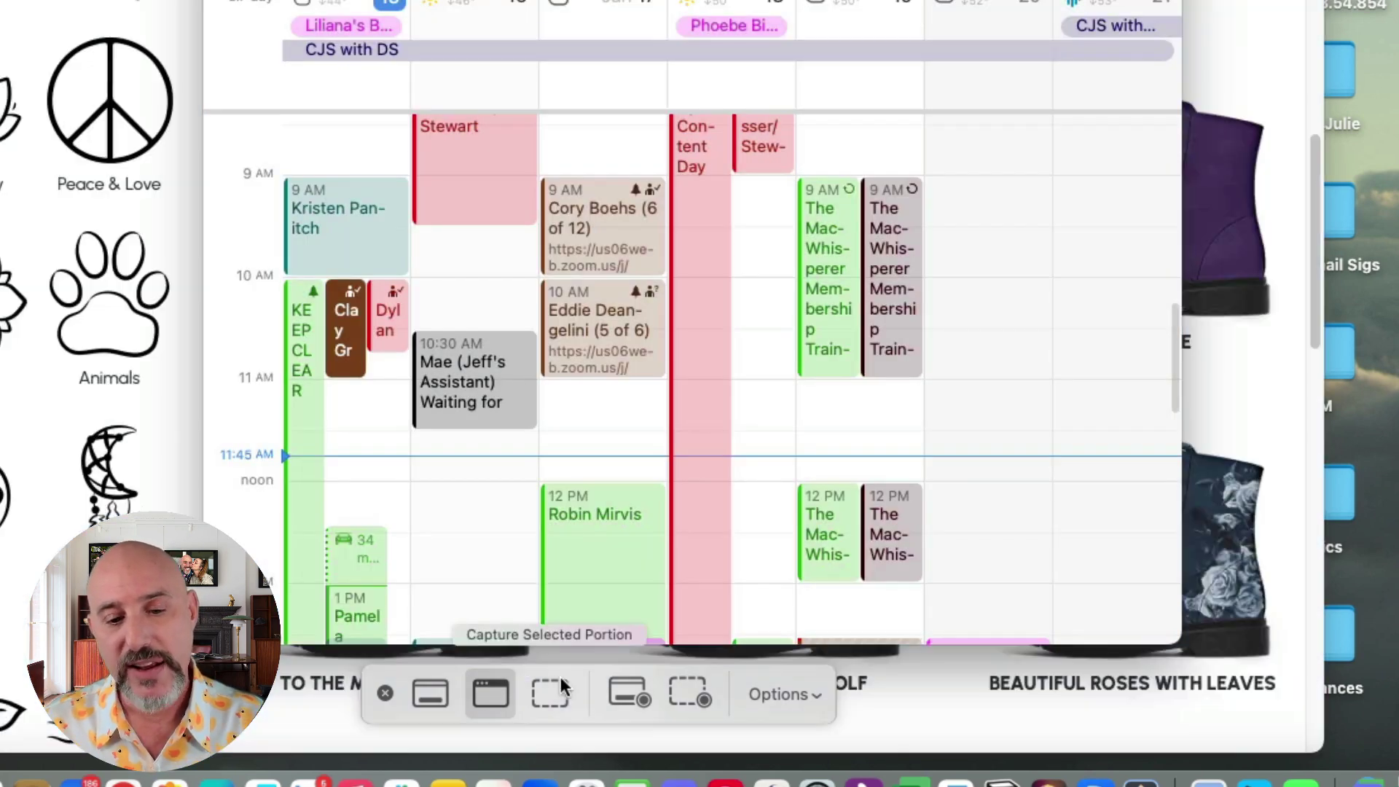
pyautogui.click(555, 692)
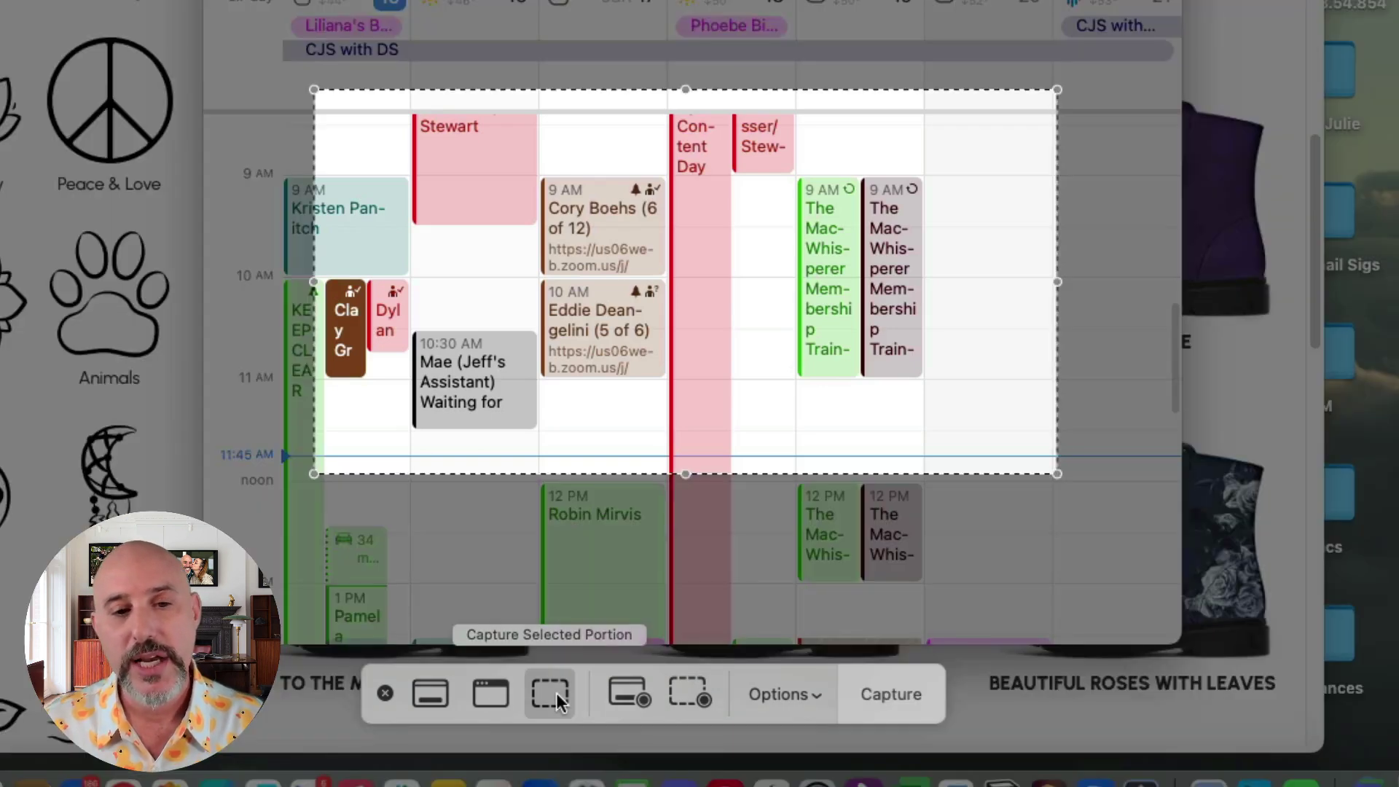
pyautogui.moveTo(531, 263); pyautogui.dragTo(416, 7)
pyautogui.moveTo(944, 218); pyautogui.dragTo(974, 640)
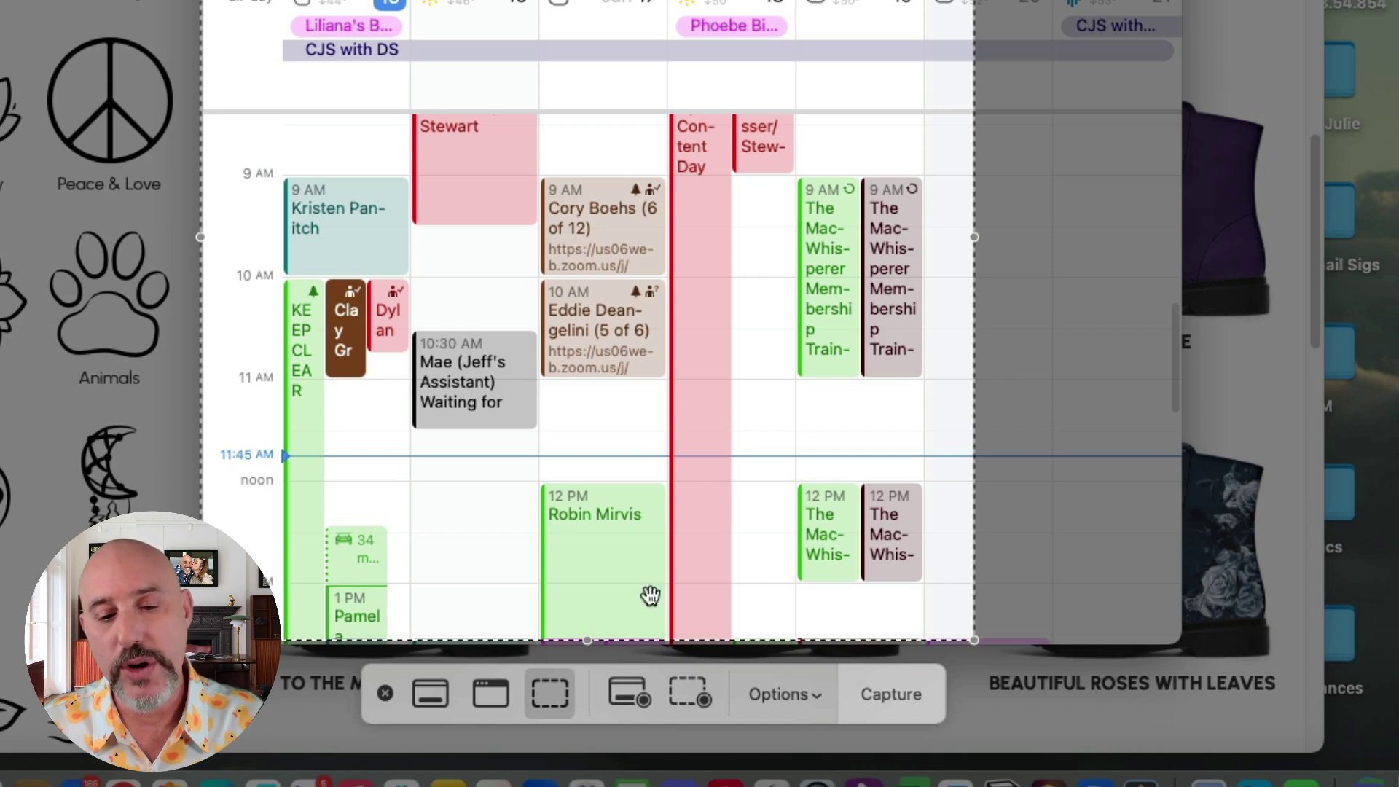
# Review the recording options, record the selected portion of the screen over the calendar, and stop the recording.
pyautogui.click(624, 697)
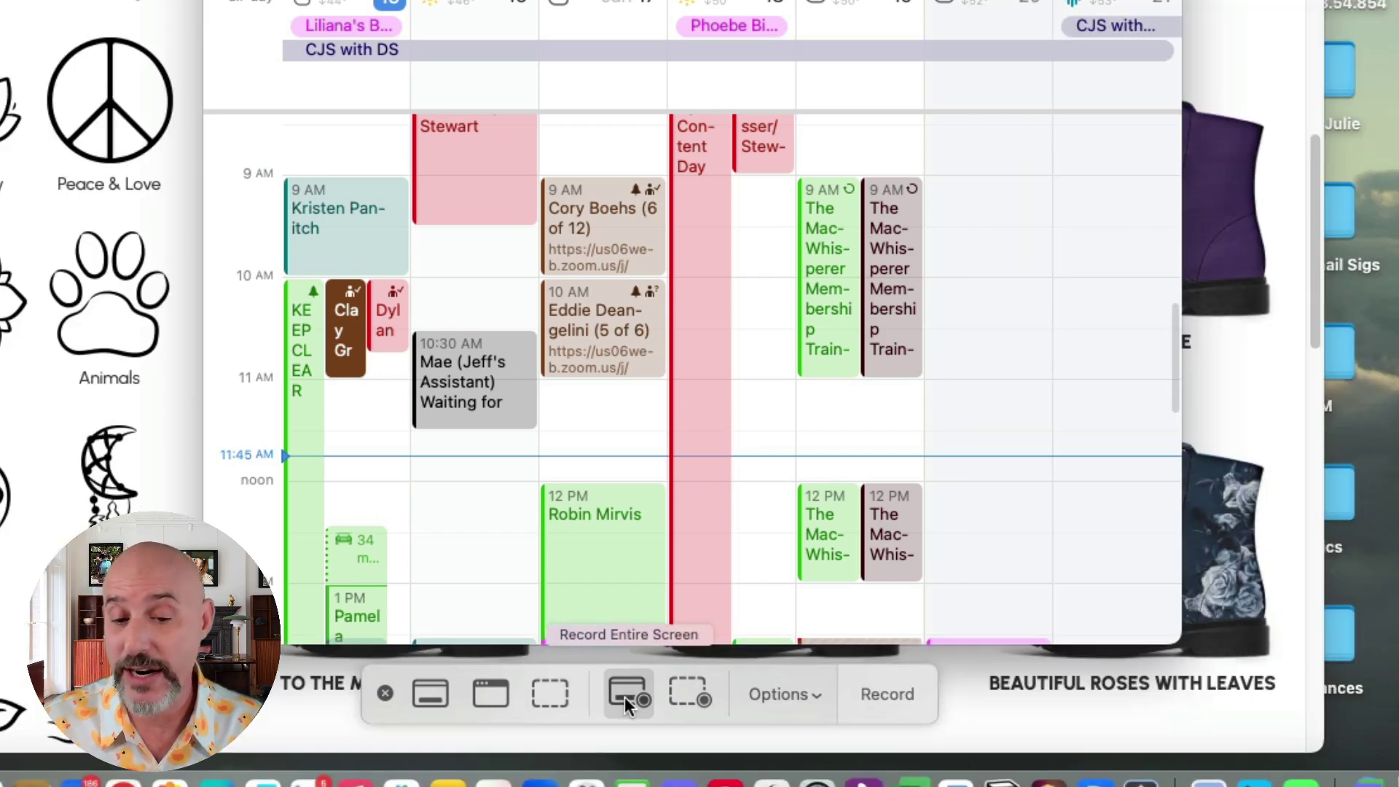
pyautogui.click(696, 697)
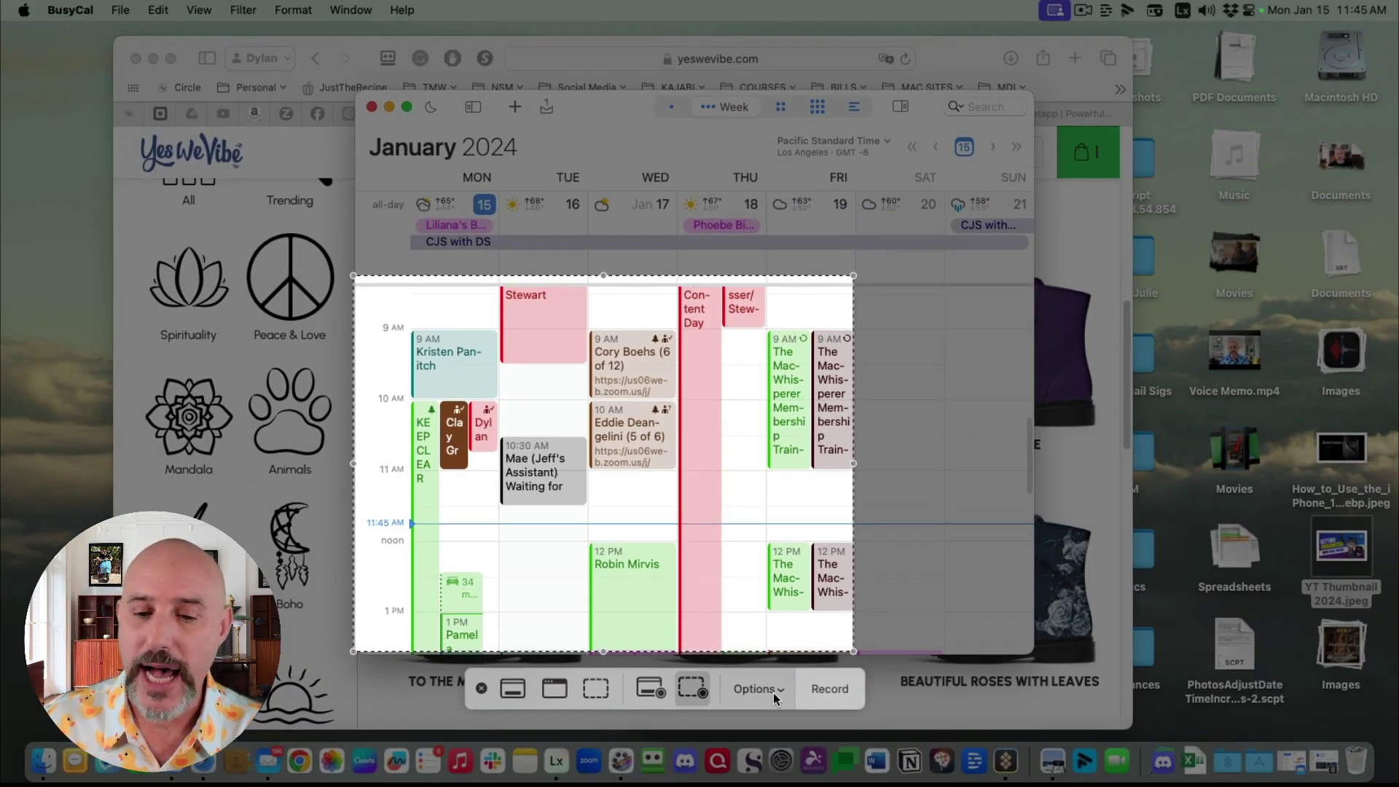
pyautogui.click(772, 693)
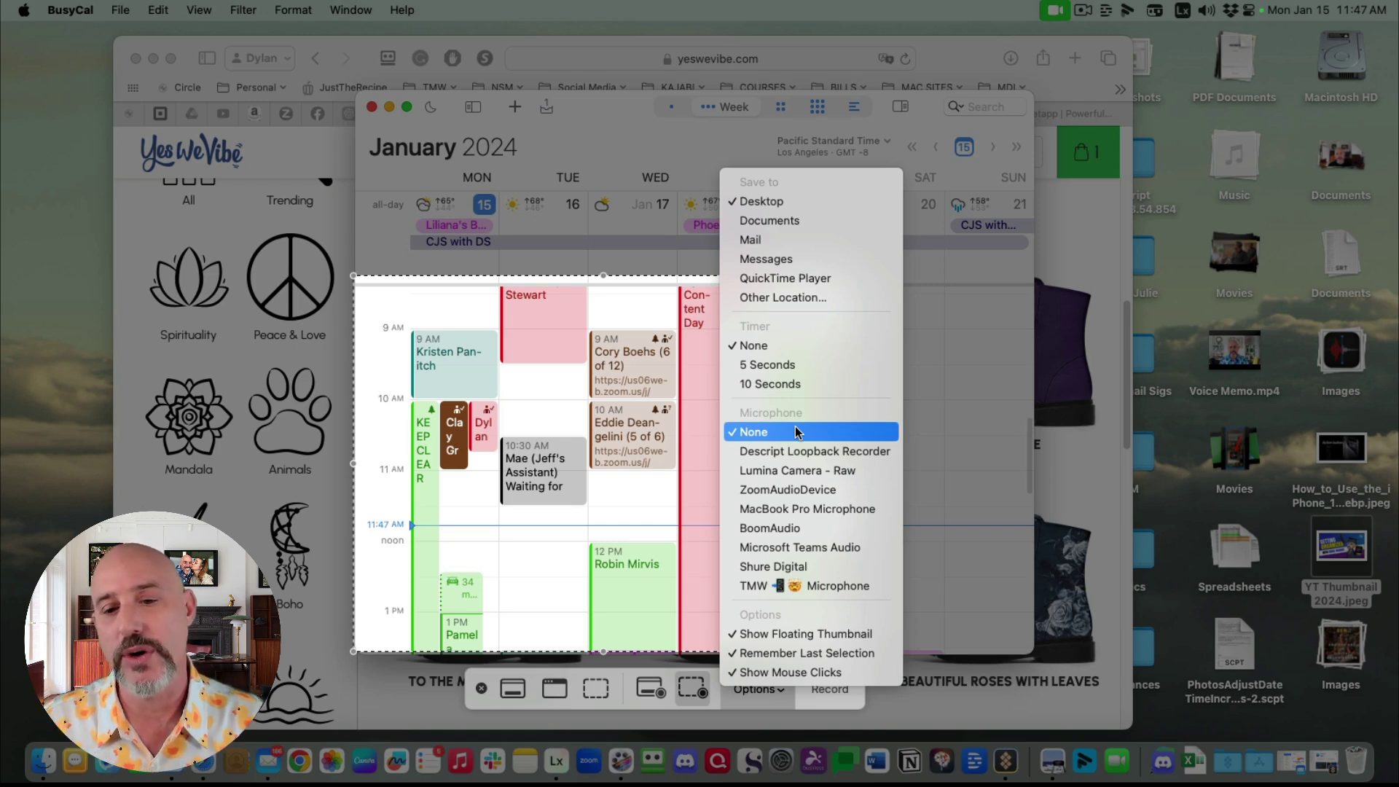
pyautogui.click(787, 676)
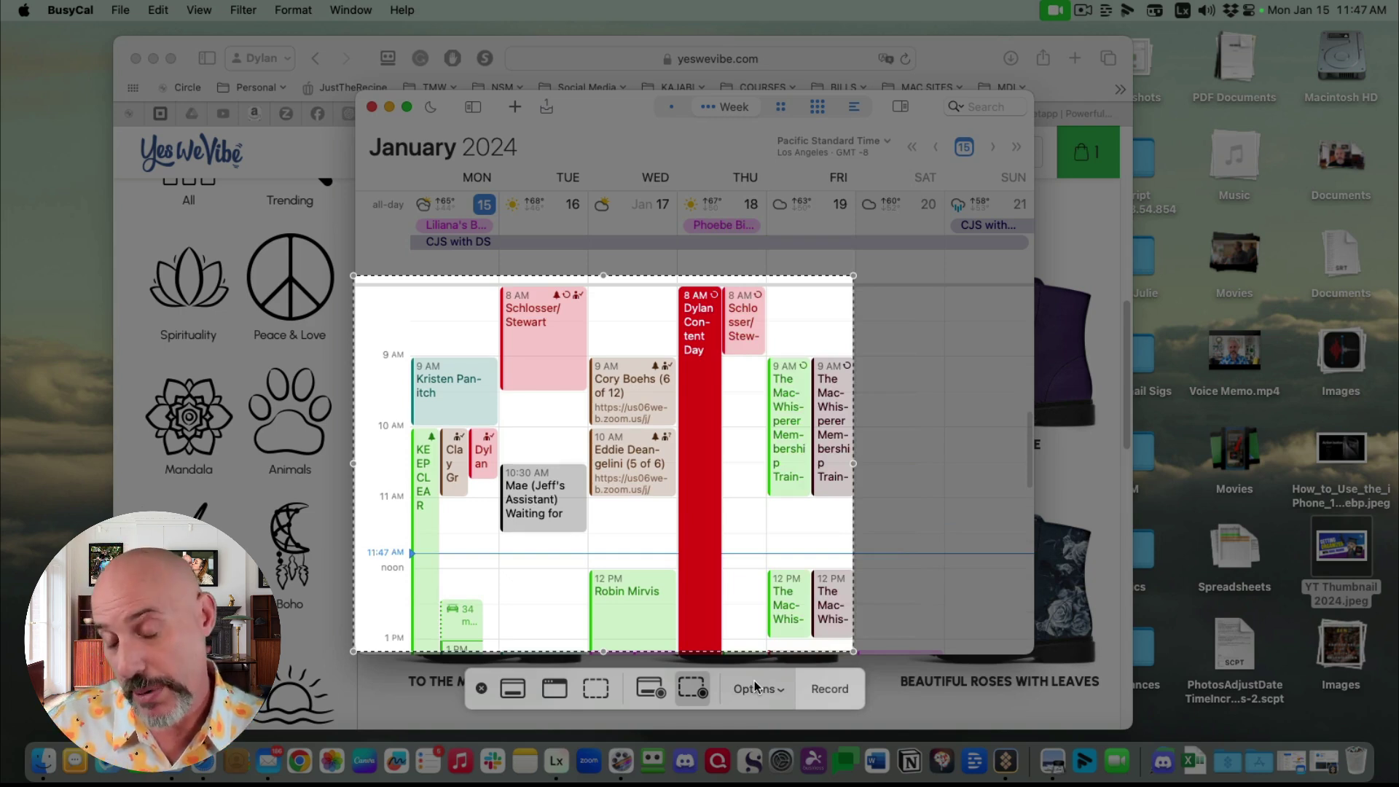
pyautogui.click(828, 691)
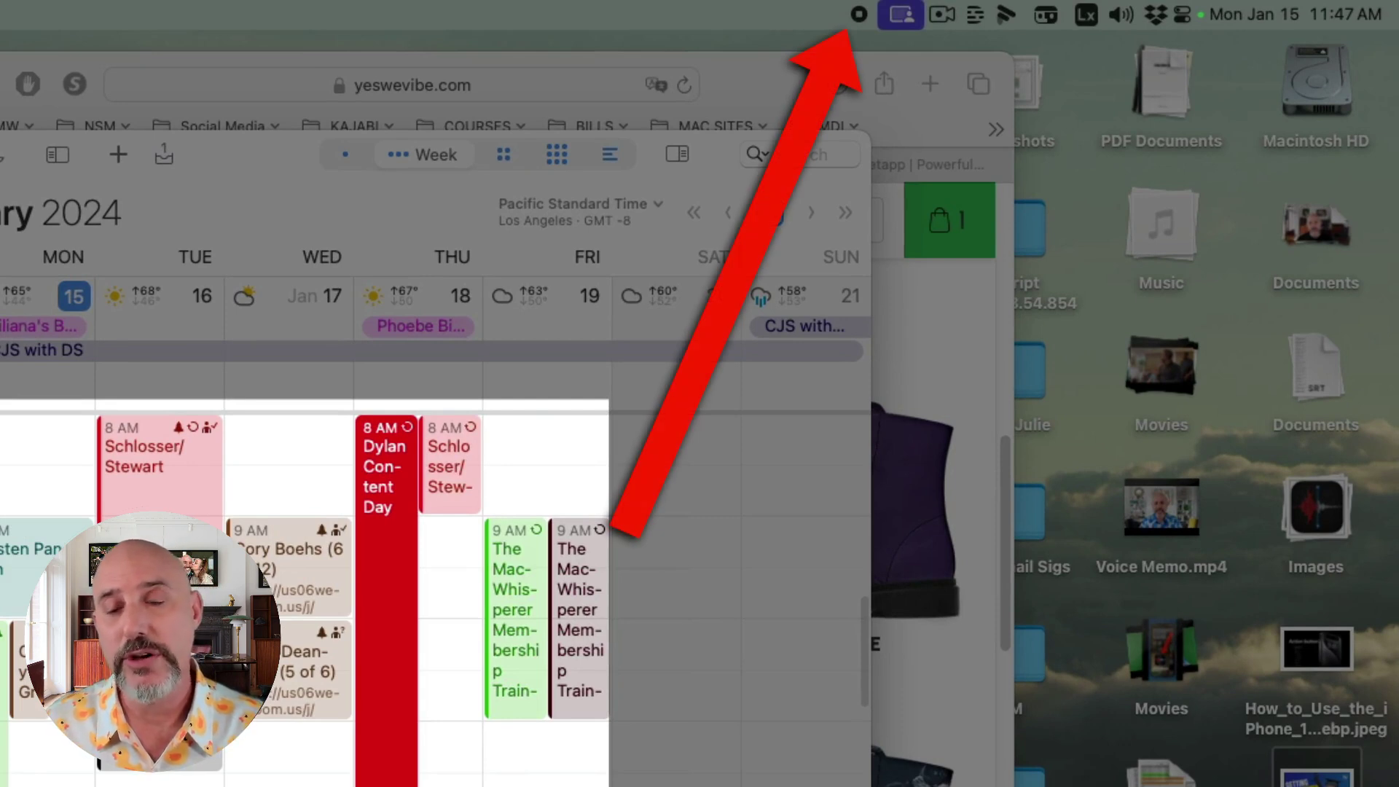
pyautogui.click(858, 16)
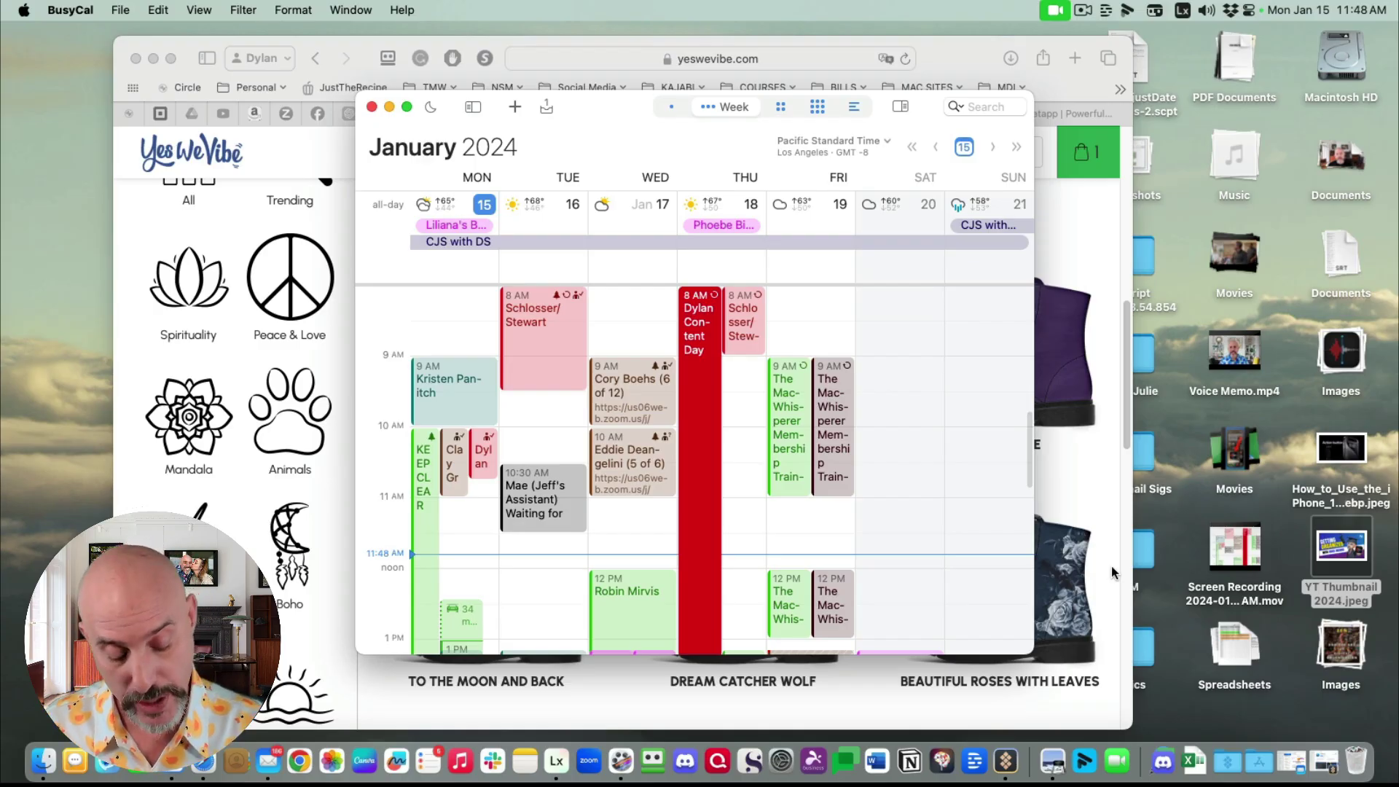
# Take another screenshot of only the BusyCal window.
pyautogui.press('super+shift+4')
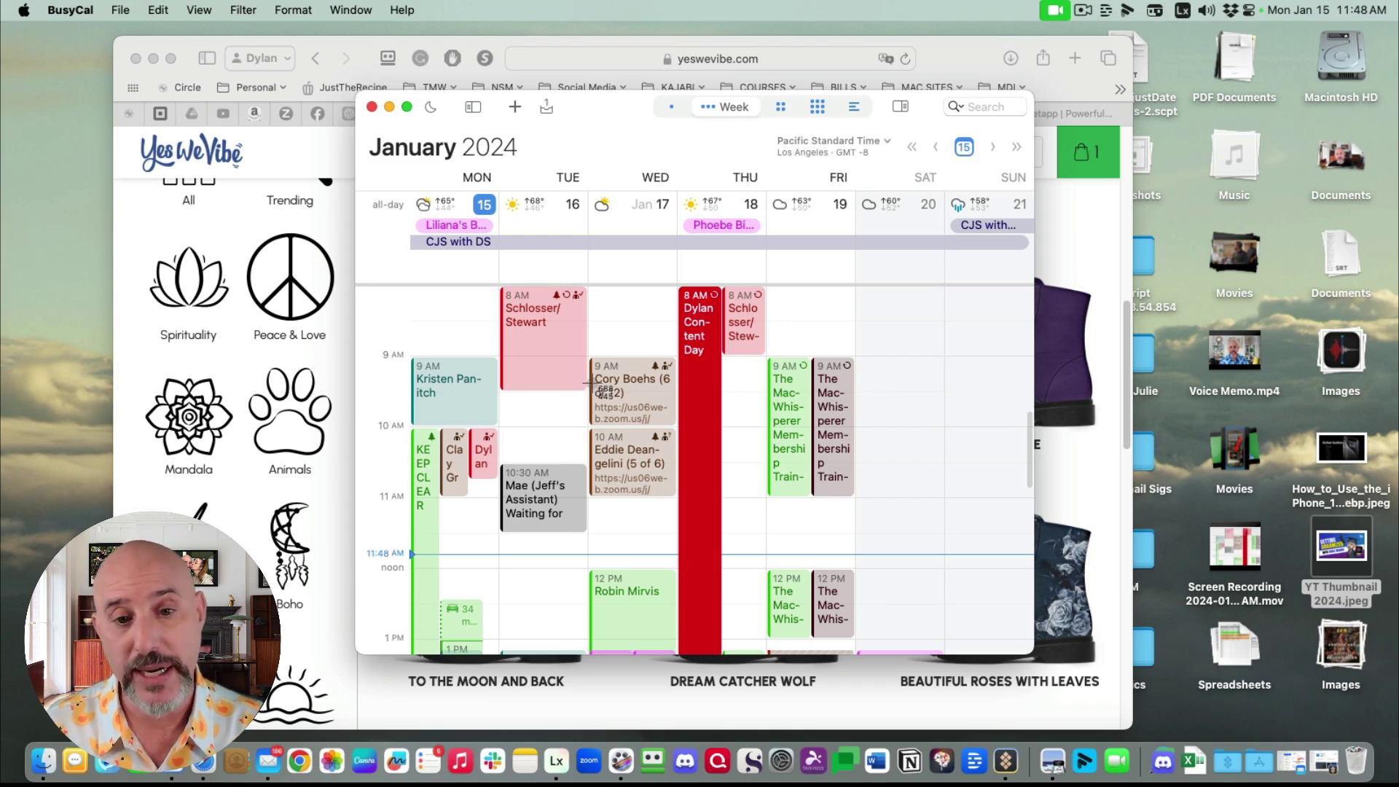
pyautogui.press('space')
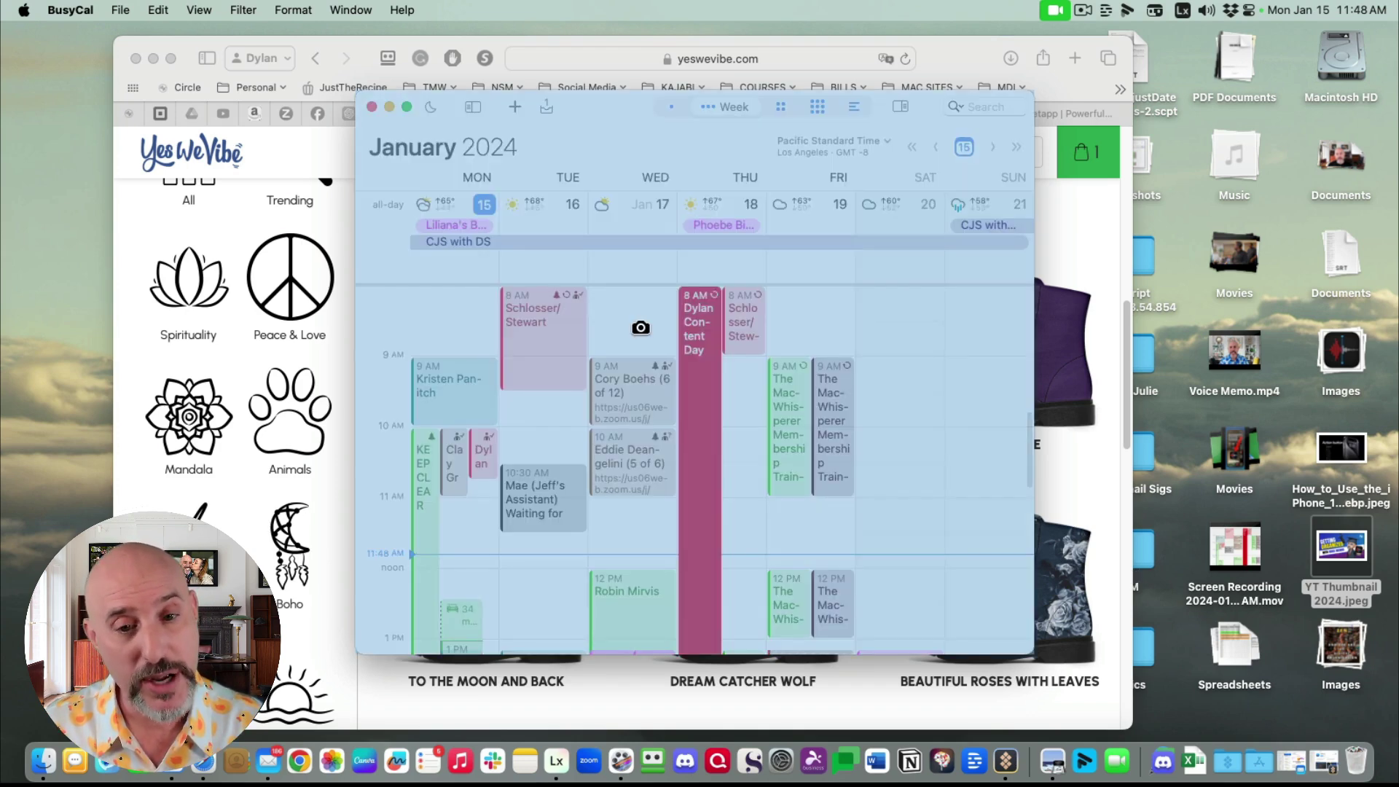
pyautogui.click(641, 328)
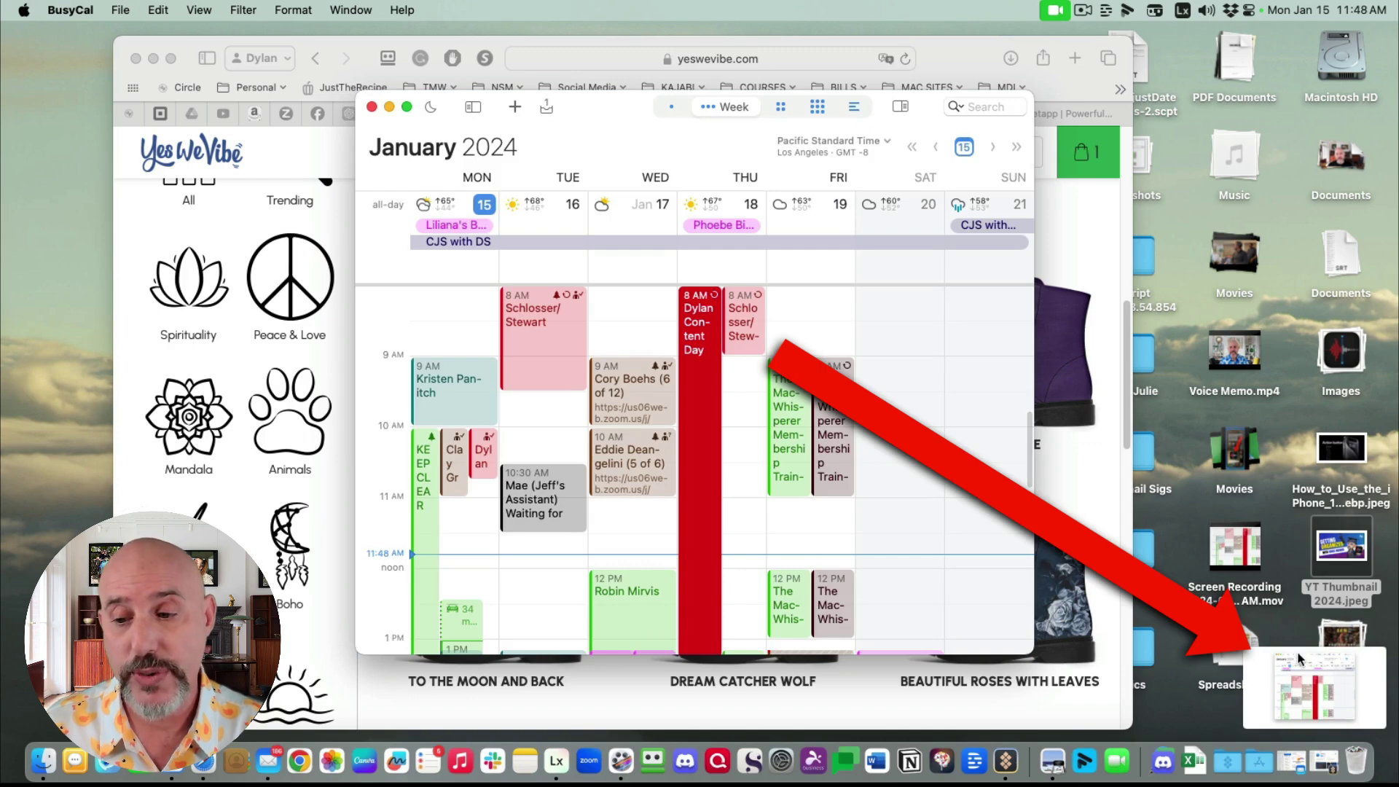
# Open the new window screenshot from its floating thumbnail, check its sharing destinations, and show the markup tools.
pyautogui.click(1302, 685)
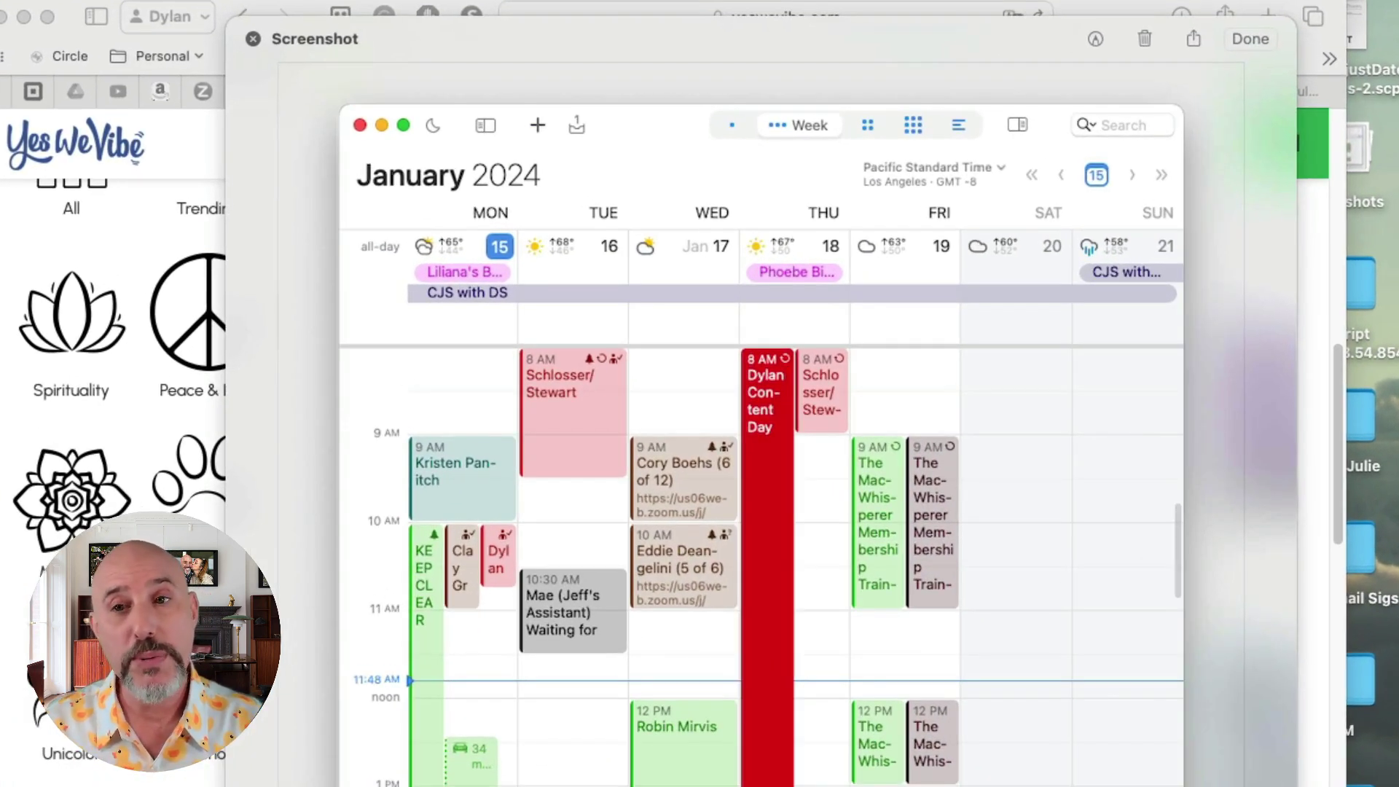
pyautogui.click(1192, 39)
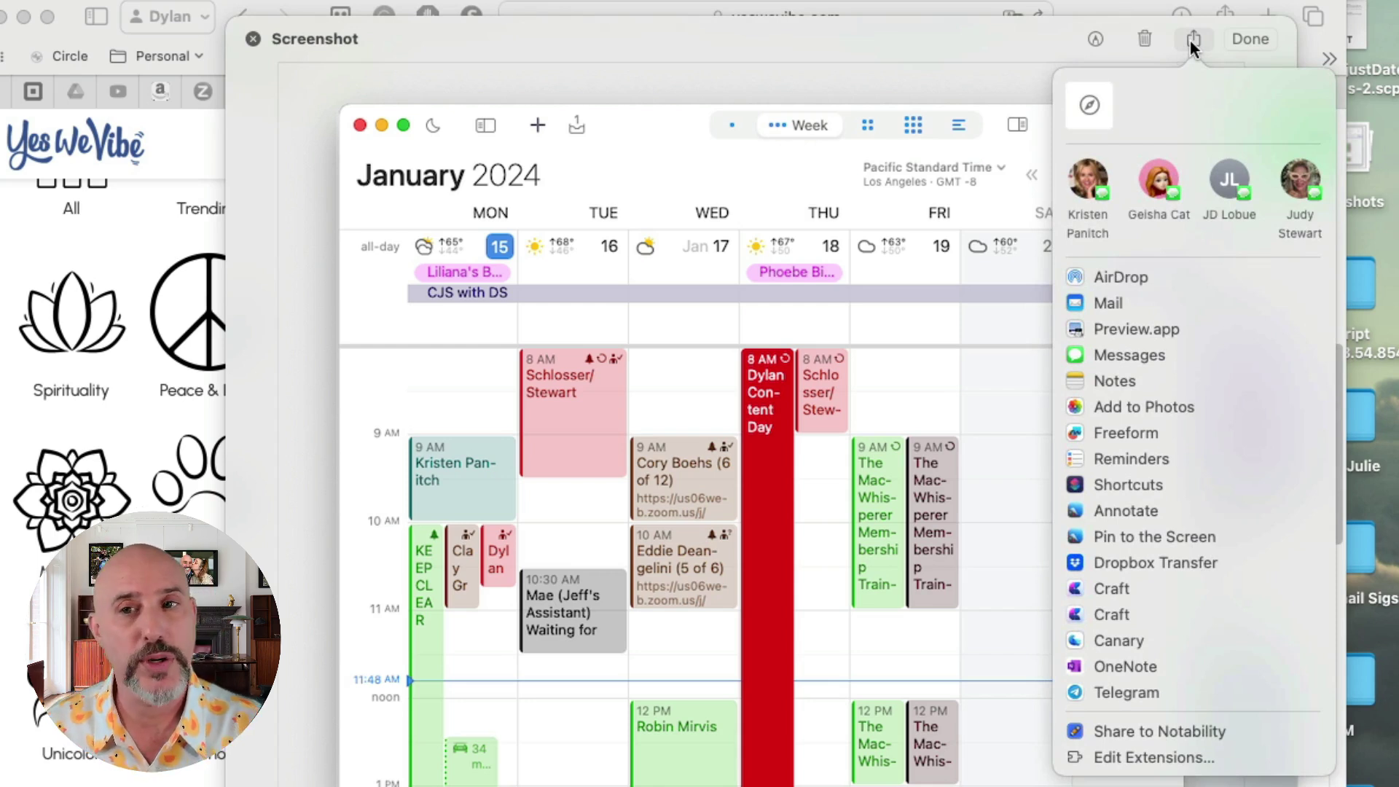
pyautogui.click(1190, 39)
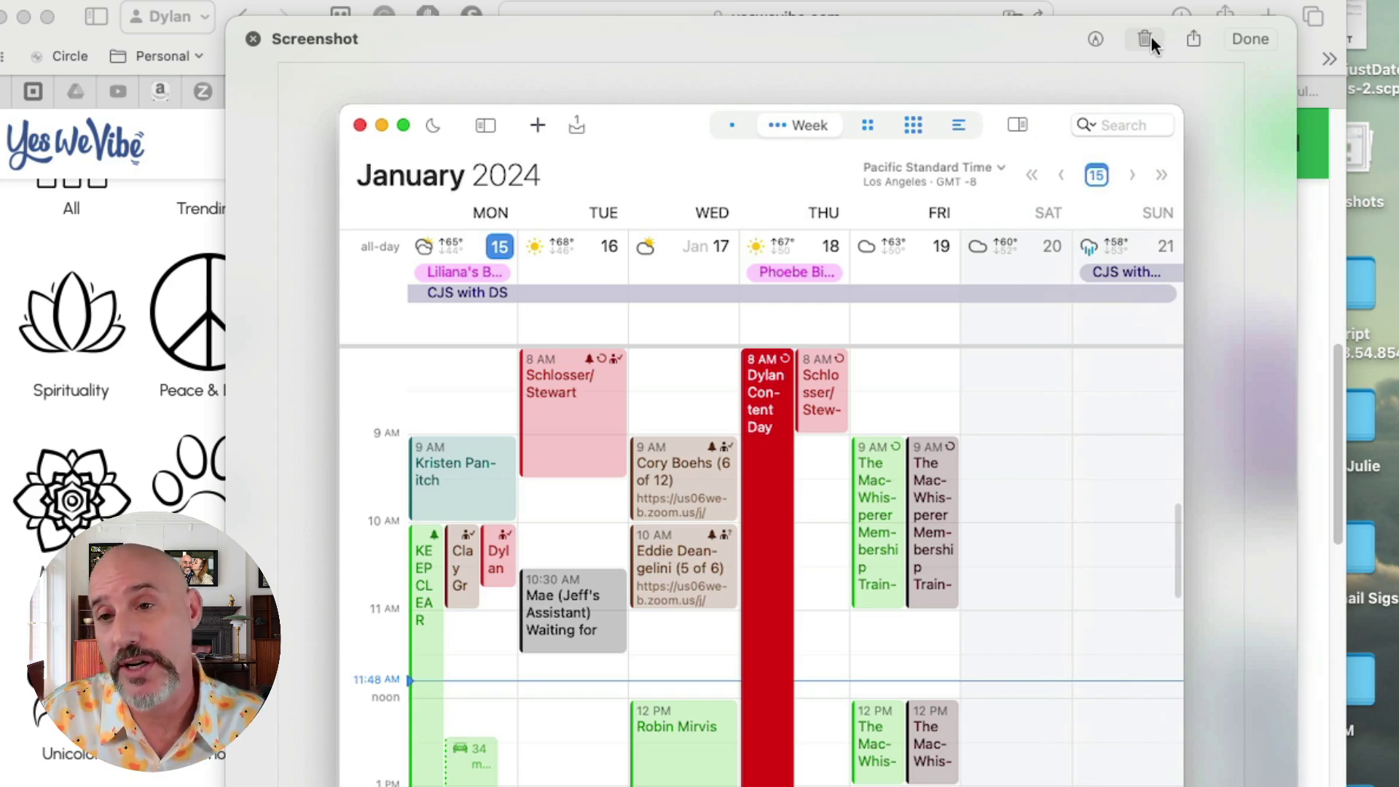
pyautogui.click(1097, 41)
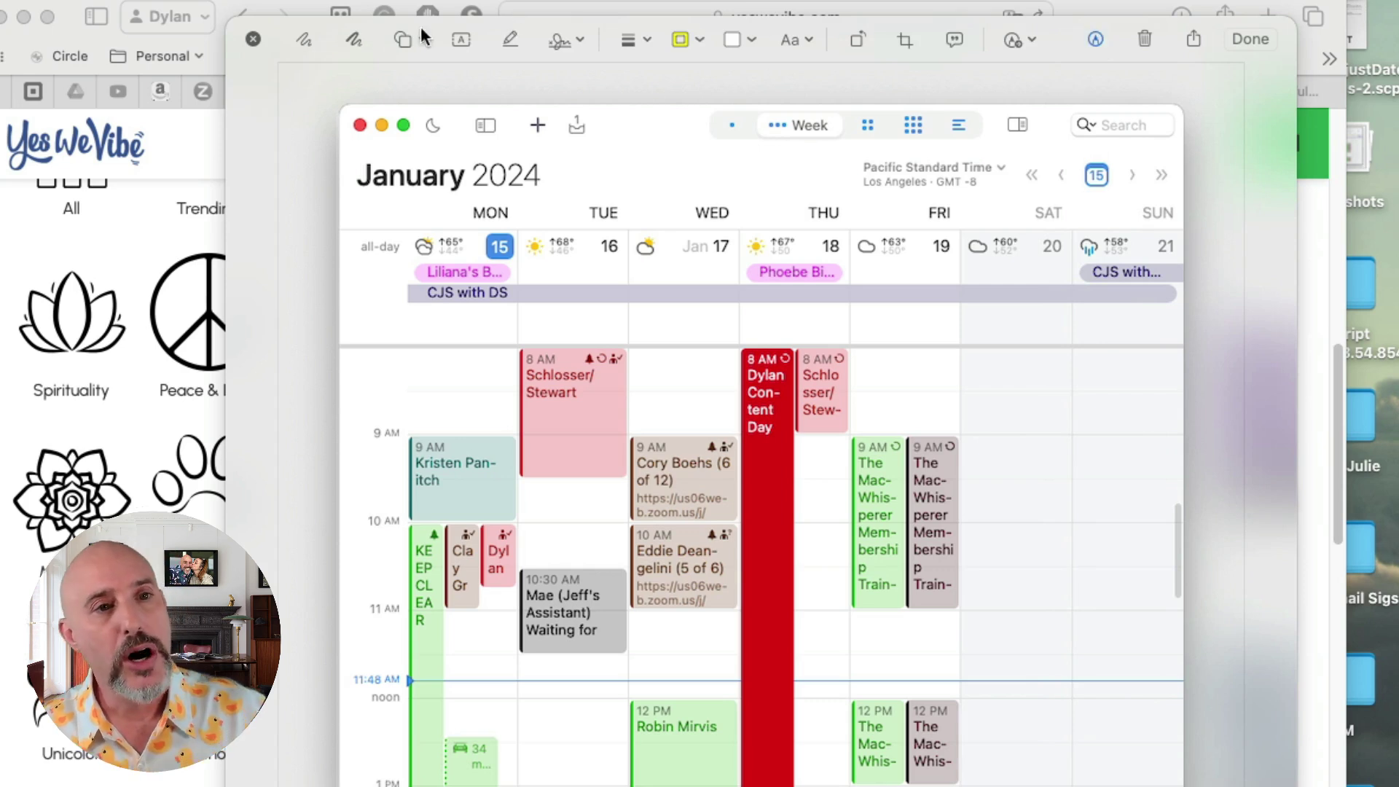
# Try the Sketch tool with a yellow circle over Tuesday's 8 AM appointment, and delete the shape.
pyautogui.click(308, 41)
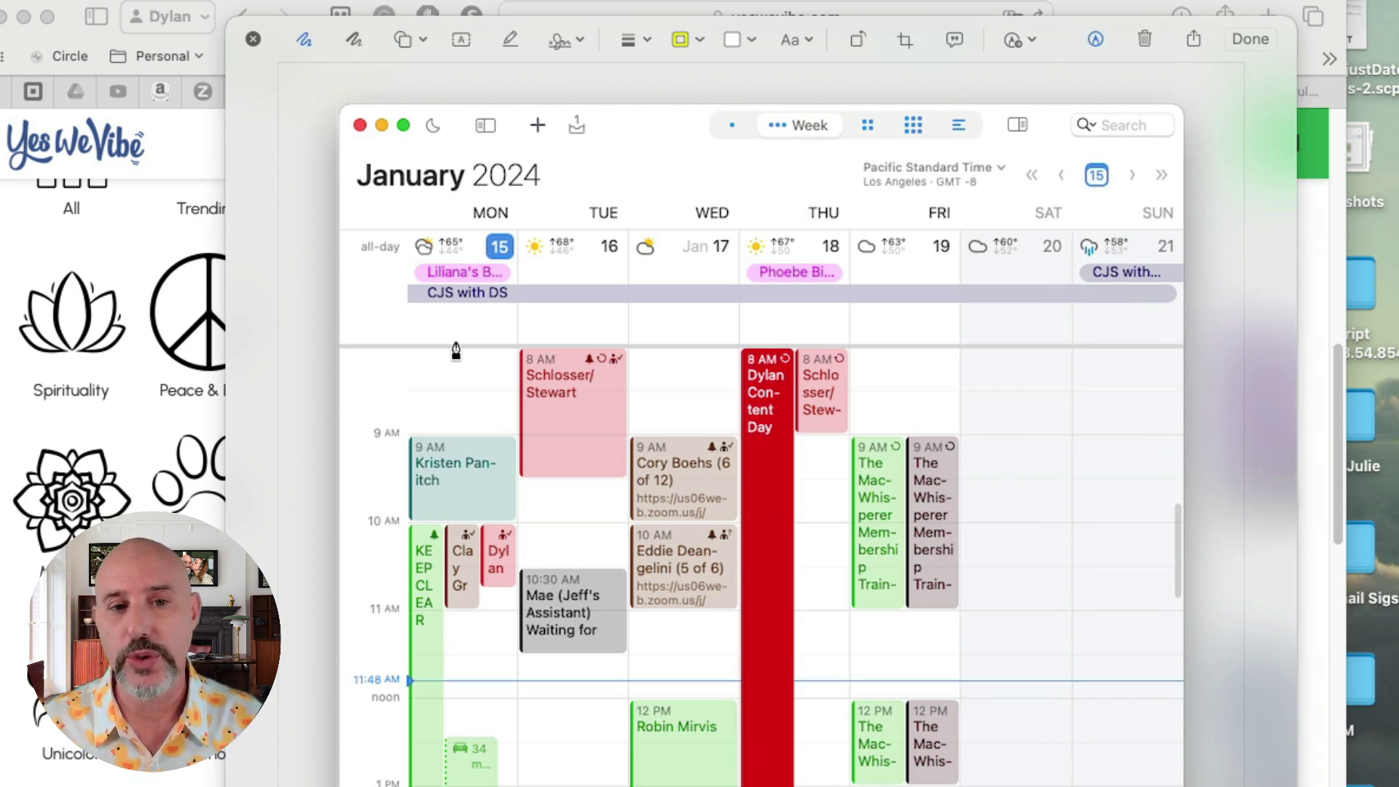
pyautogui.moveTo(675, 325)
pyautogui.mouseDown()
pyautogui.moveTo(456, 386)
pyautogui.moveTo(672, 495)
pyautogui.moveTo(693, 343)
pyautogui.mouseUp()
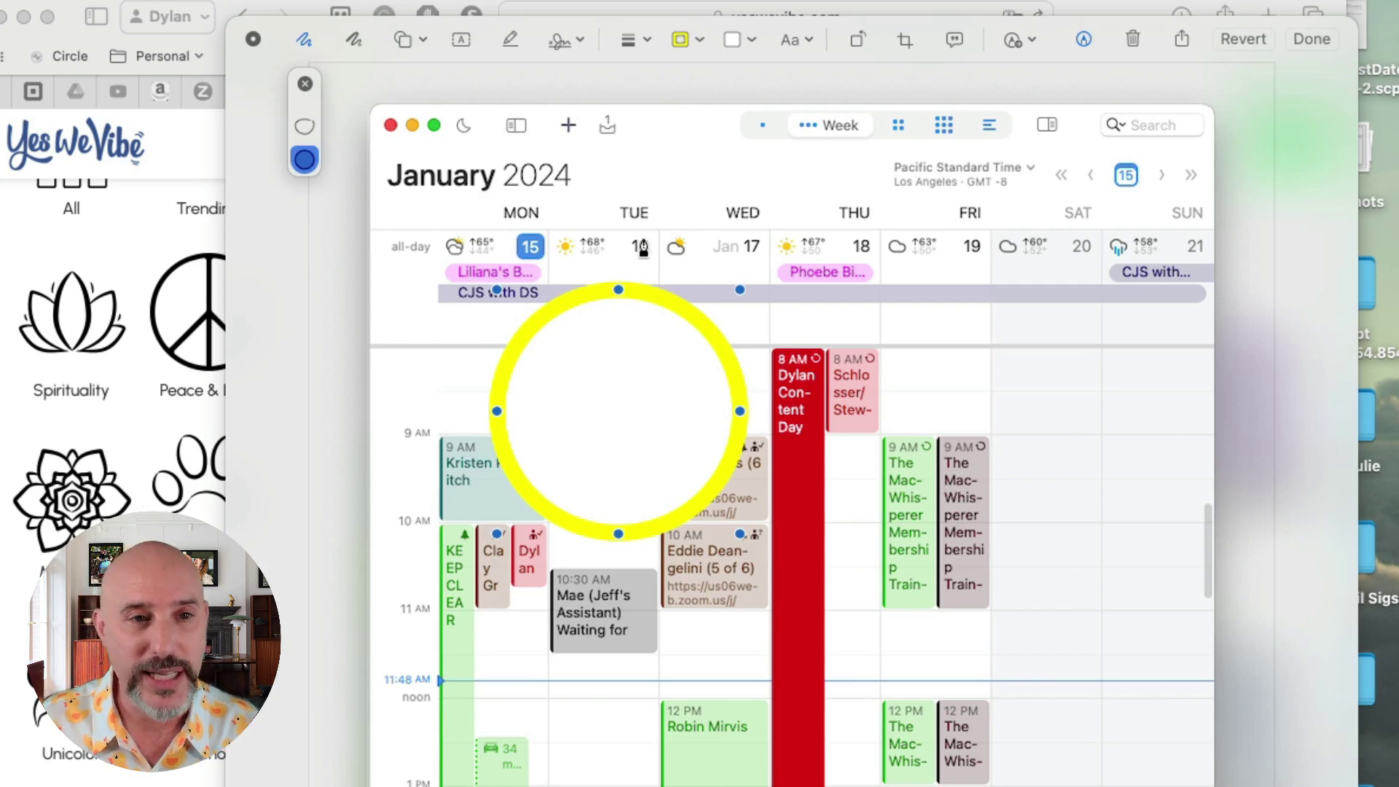
pyautogui.press('BackSpace')
# Try the Draw tool with a freehand yellow loop around Tuesday's 8 AM appointment, and undo the stroke.
pyautogui.click(352, 45)
pyautogui.moveTo(563, 378)
pyautogui.mouseDown()
pyautogui.moveTo(487, 474)
pyautogui.moveTo(686, 489)
pyautogui.moveTo(625, 391)
pyautogui.mouseUp()
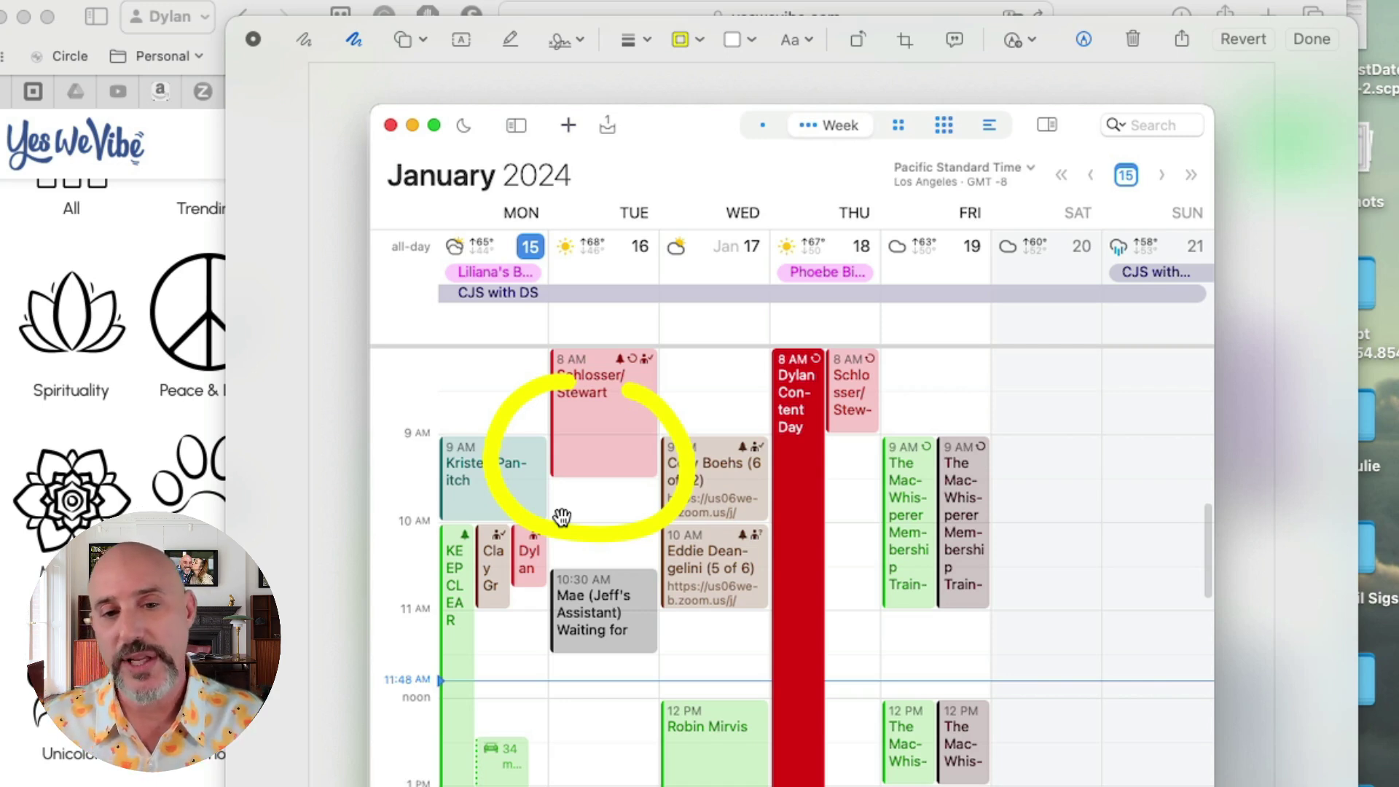
pyautogui.press('super+z')
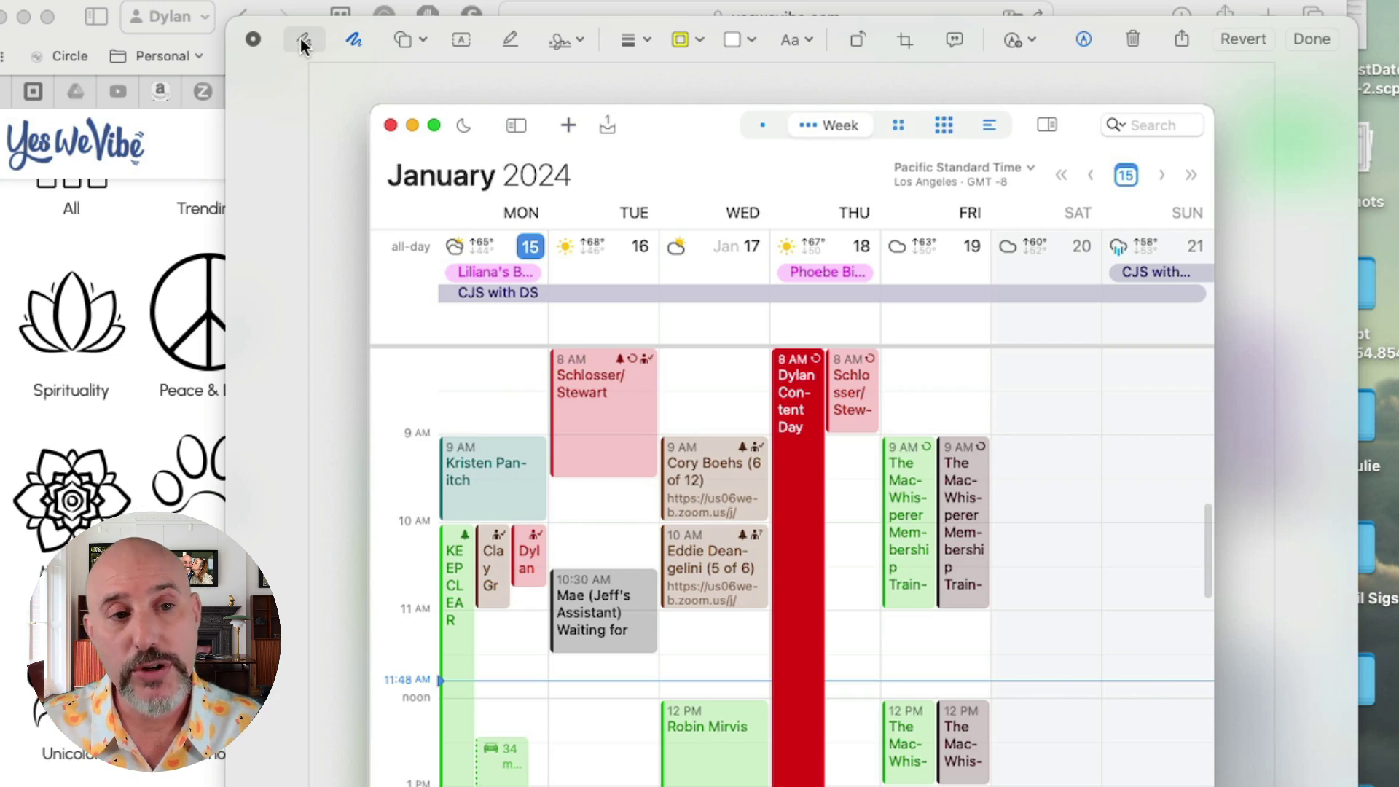
# Sketch a yellow arrow from Monday's KEEP CLEAR block to Thursday's Content Day block.
pyautogui.click(302, 41)
pyautogui.moveTo(478, 615); pyautogui.dragTo(819, 443)
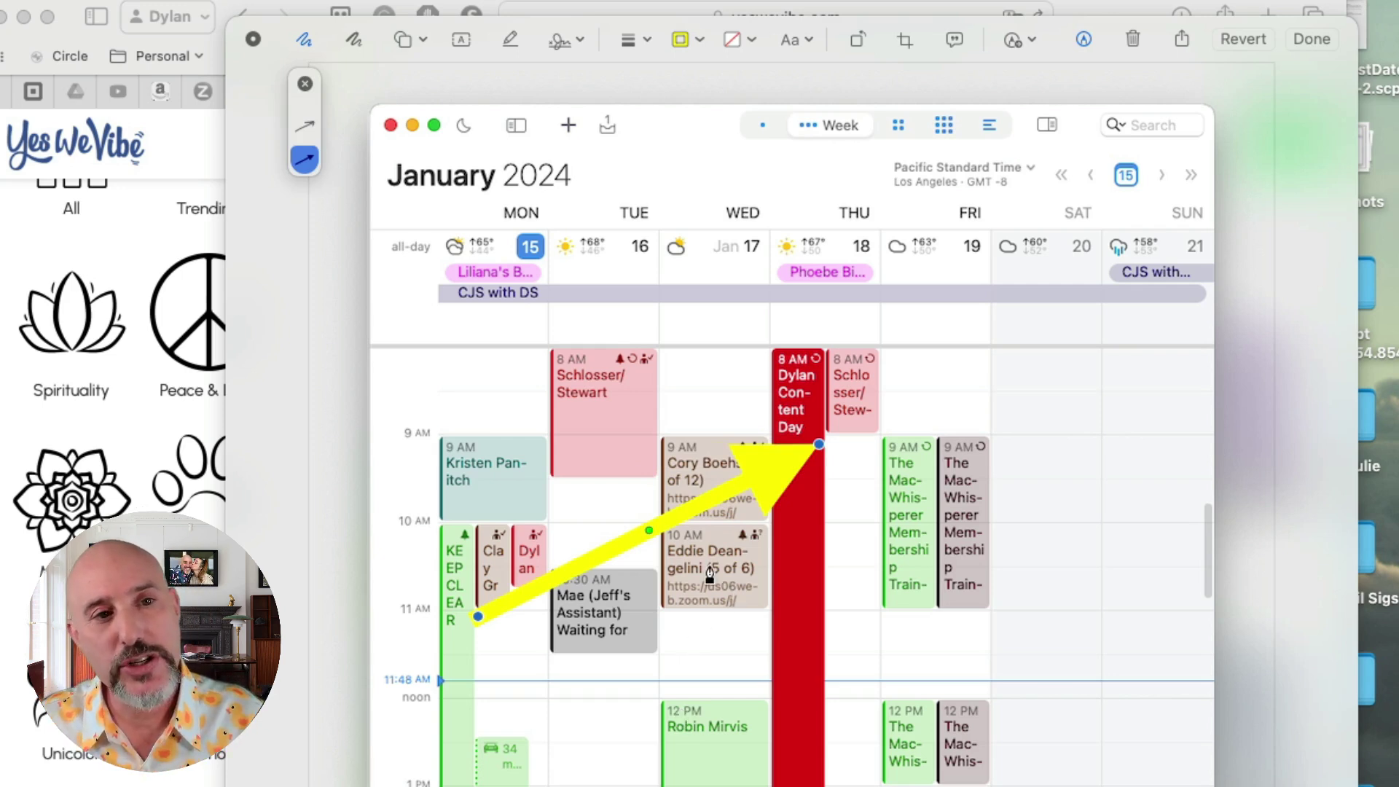
# Add an oval and an arrow shape, placing the arrow from Tuesday to Thursday's 8 AM block and the oval over Friday's 9 AM appointments.
pyautogui.click(420, 40)
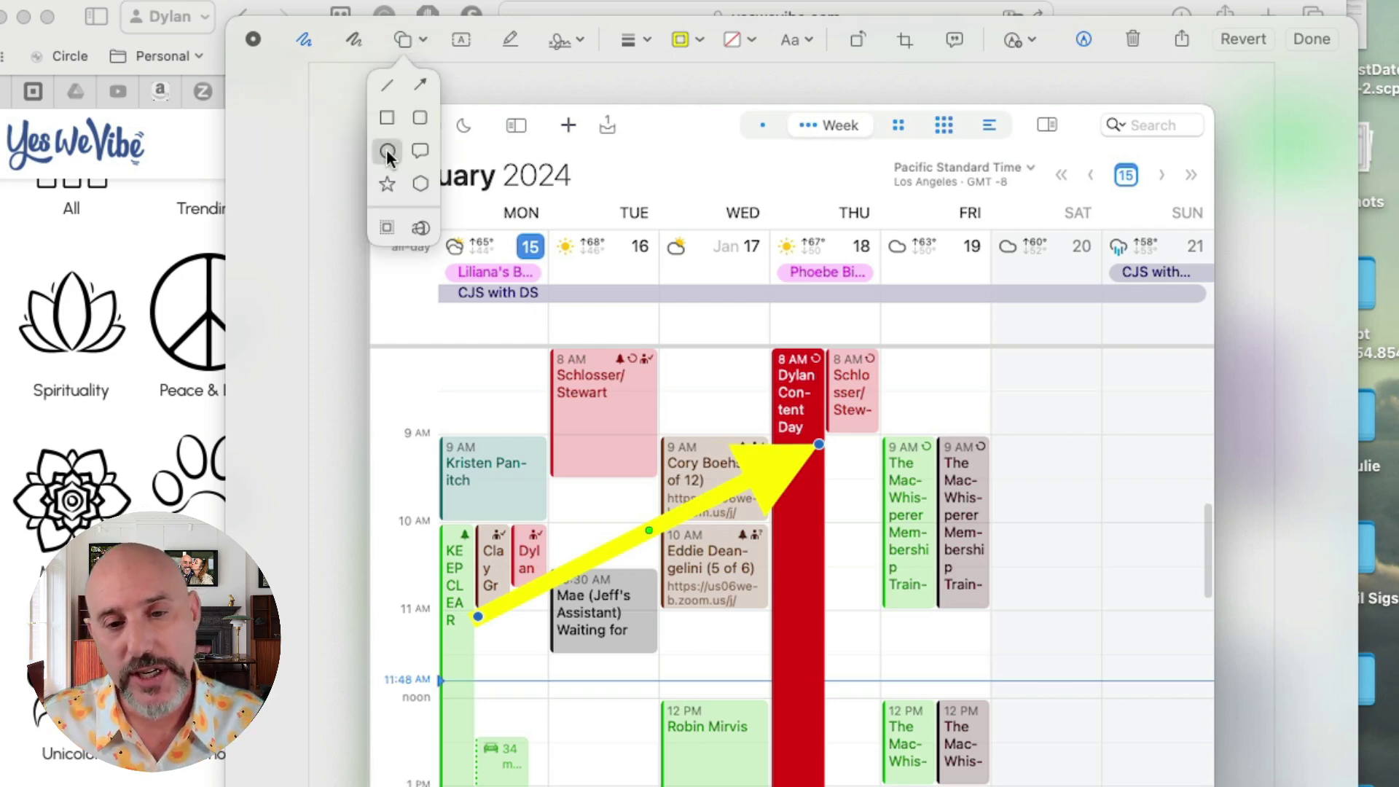
pyautogui.click(387, 150)
pyautogui.click(399, 40)
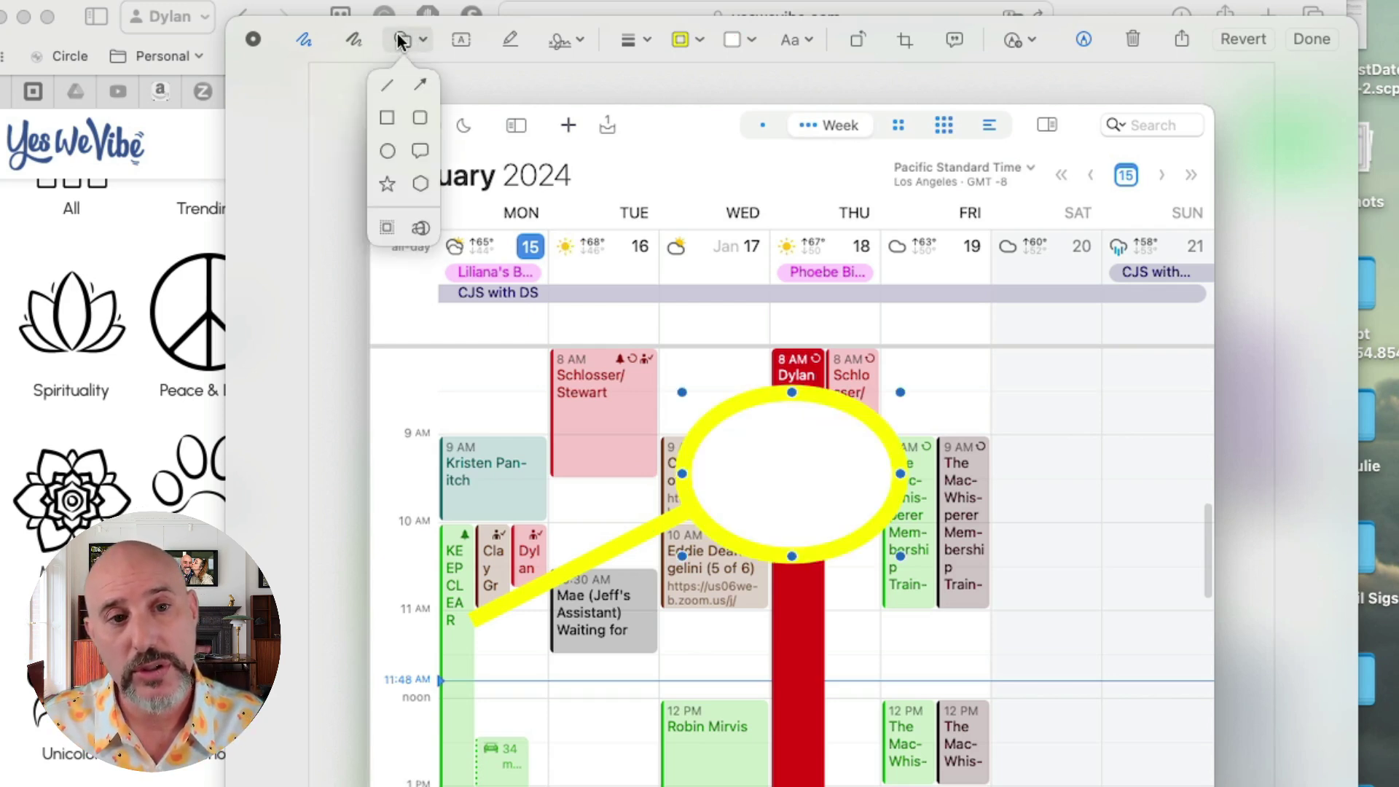
pyautogui.click(420, 85)
pyautogui.moveTo(852, 508); pyautogui.dragTo(937, 499)
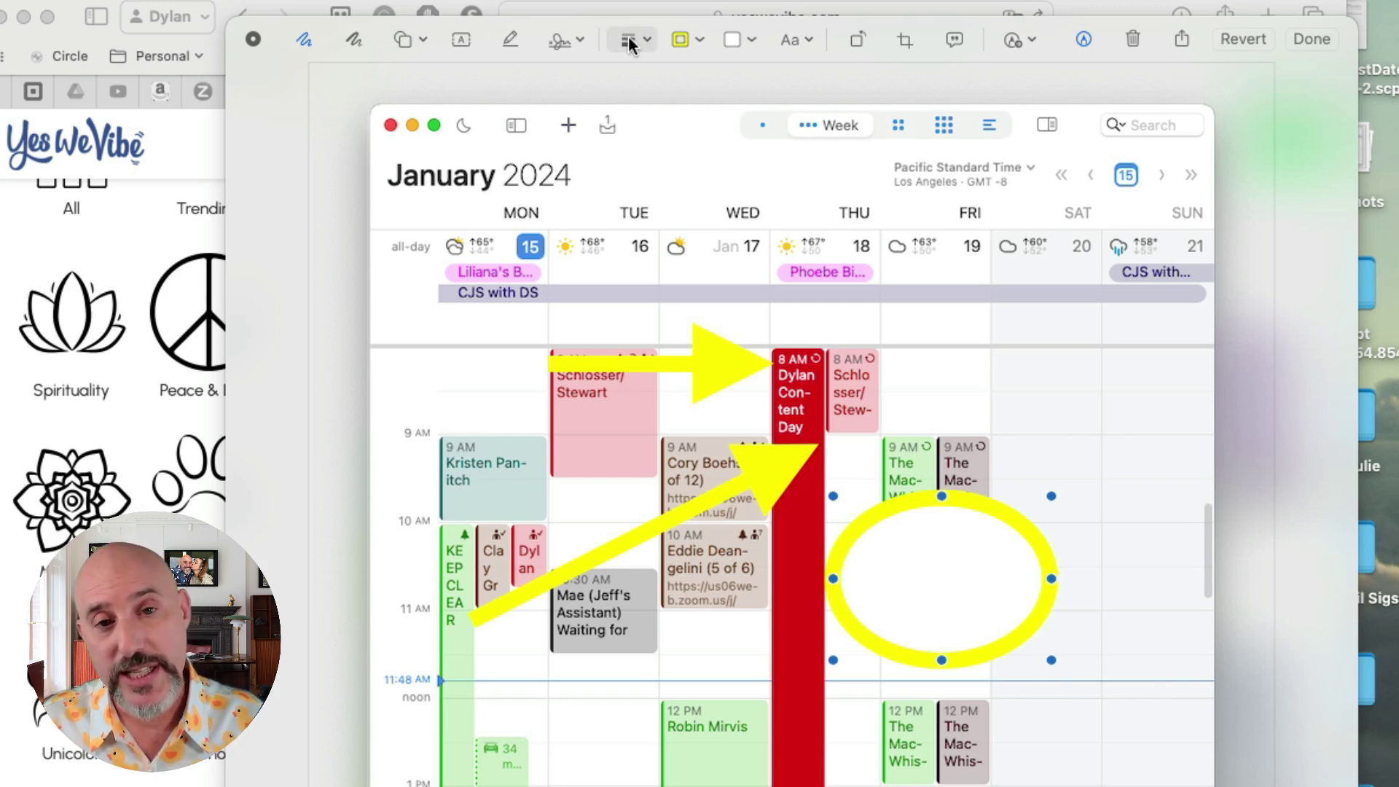
pyautogui.moveTo(932, 507); pyautogui.dragTo(949, 414)
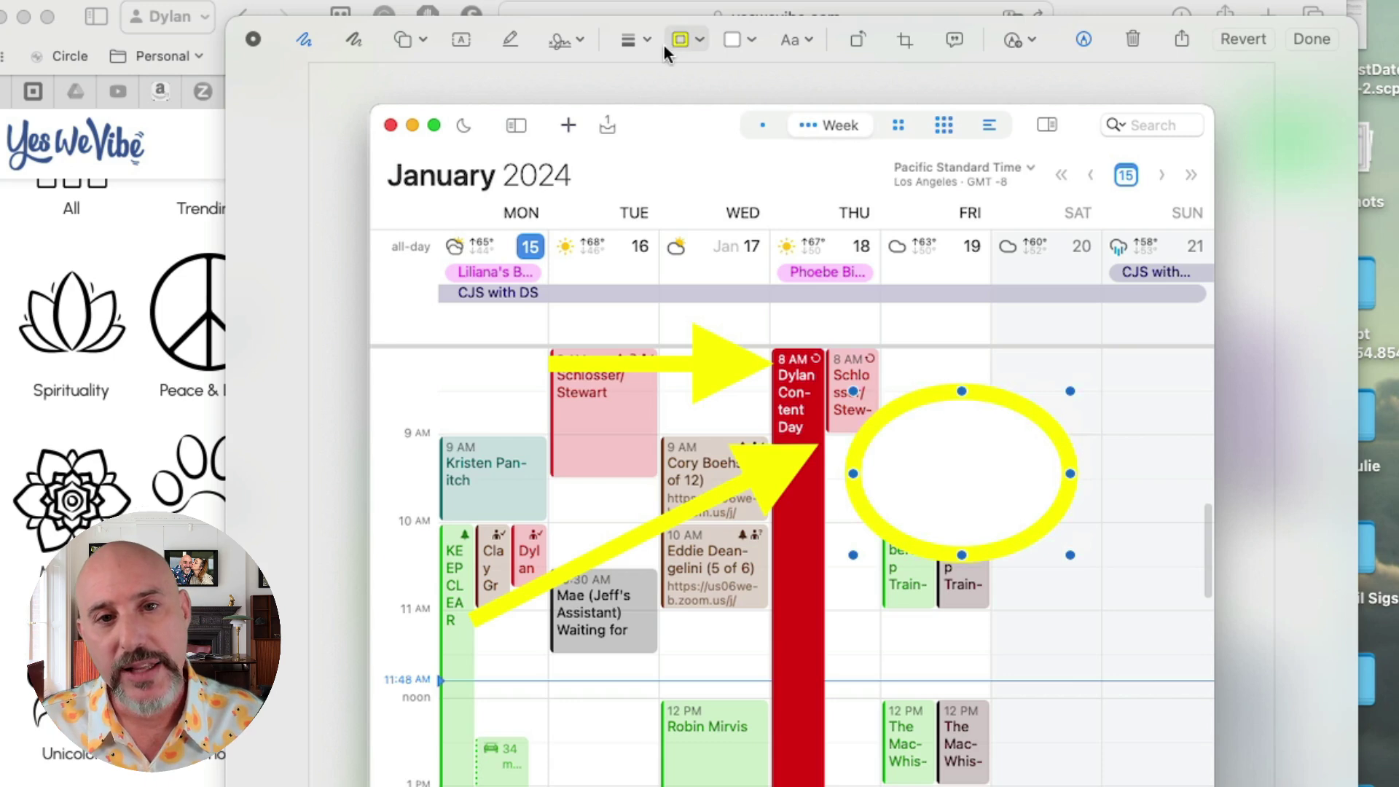
# Remove the oval's fill color and move the oval slightly down around Friday's two 9 AM appointments.
pyautogui.click(746, 37)
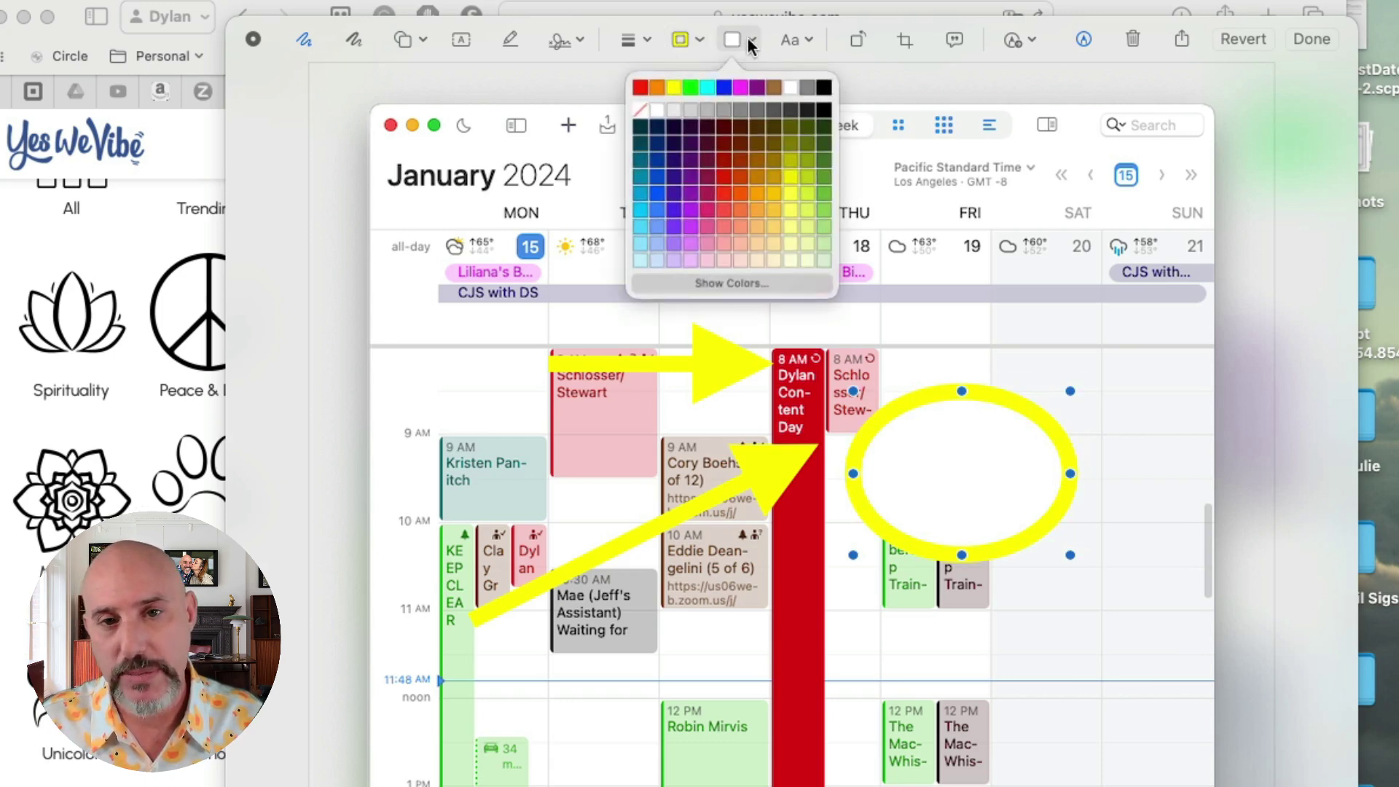
pyautogui.click(641, 109)
pyautogui.moveTo(922, 402); pyautogui.dragTo(904, 437)
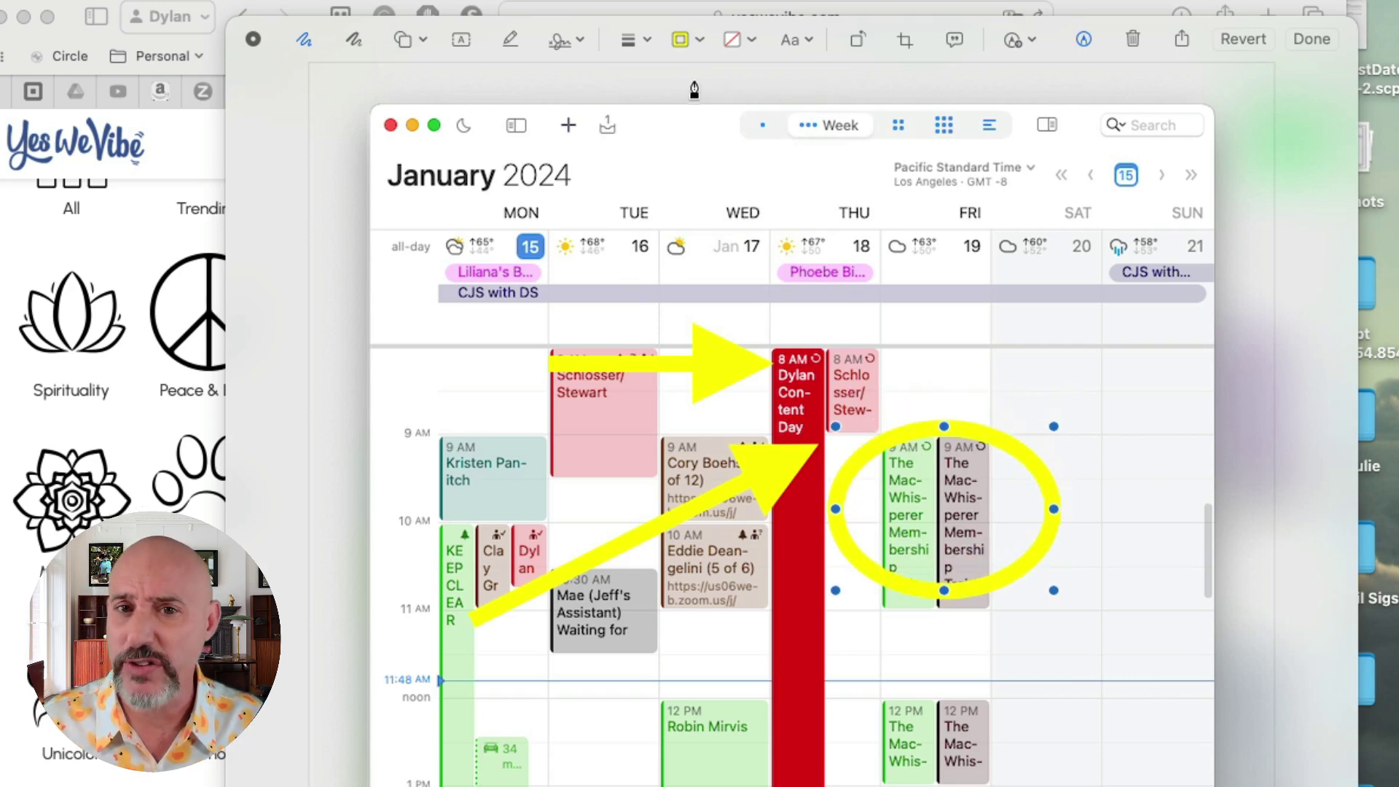
# Give the oval a red border, the fourth line thickness and a shadow, and shift it slightly up.
pyautogui.click(682, 39)
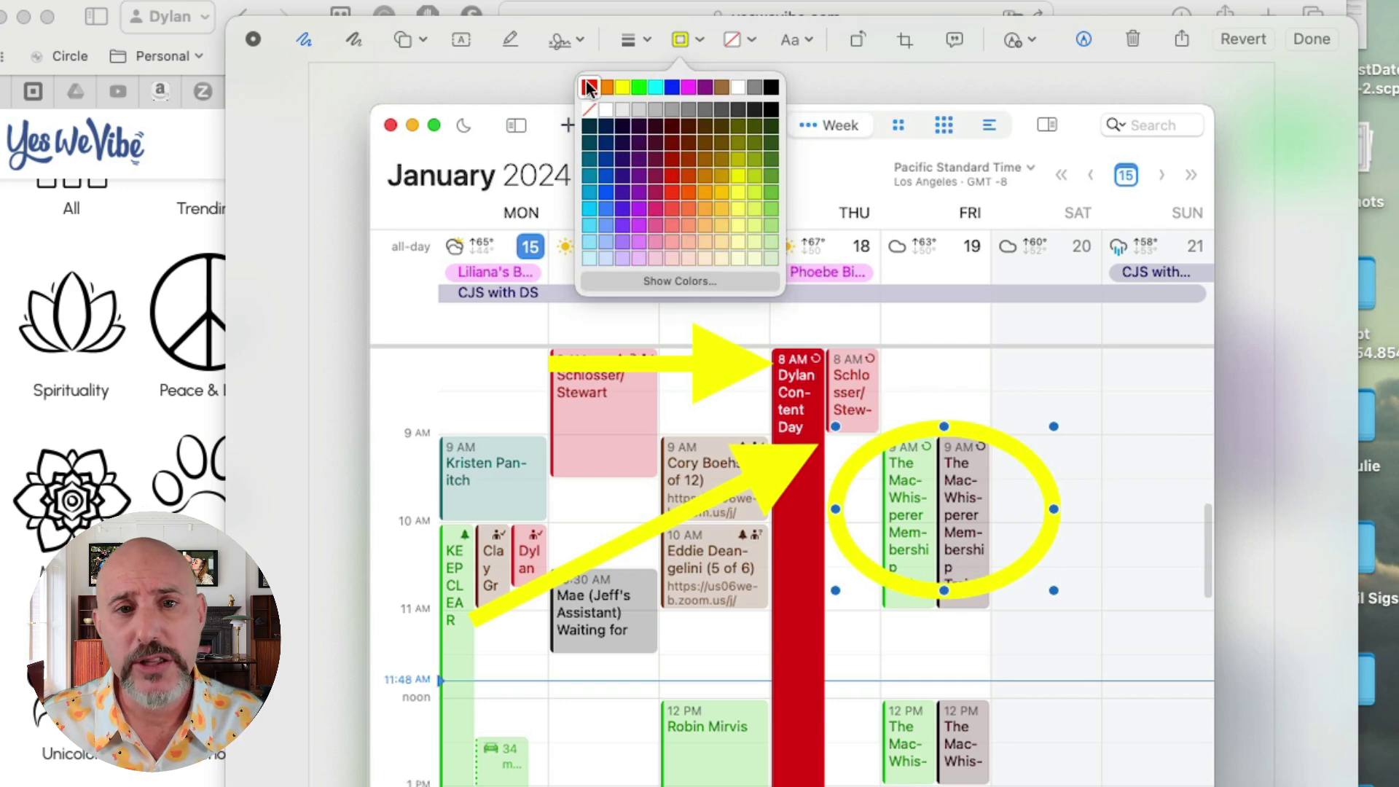
pyautogui.click(589, 89)
pyautogui.click(644, 41)
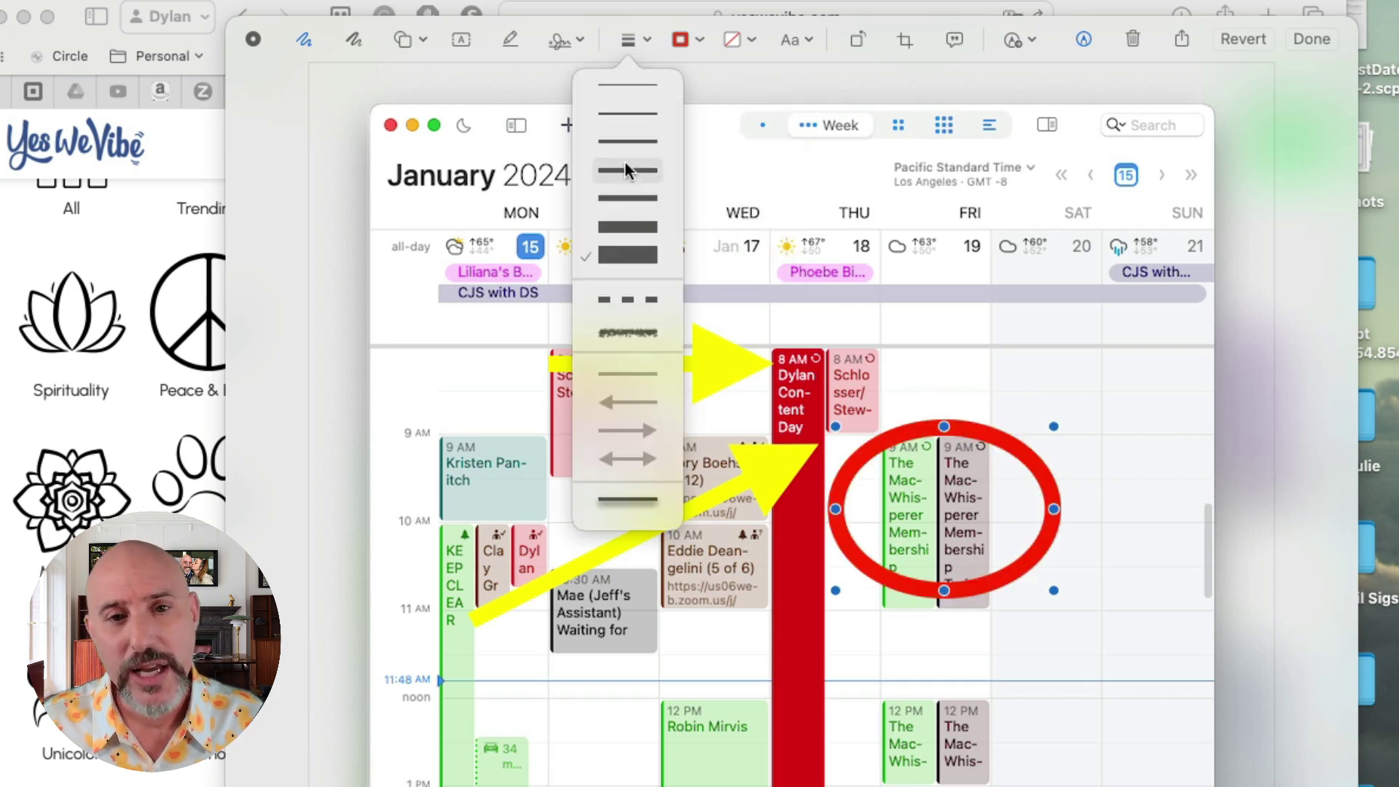
pyautogui.click(624, 165)
pyautogui.click(634, 40)
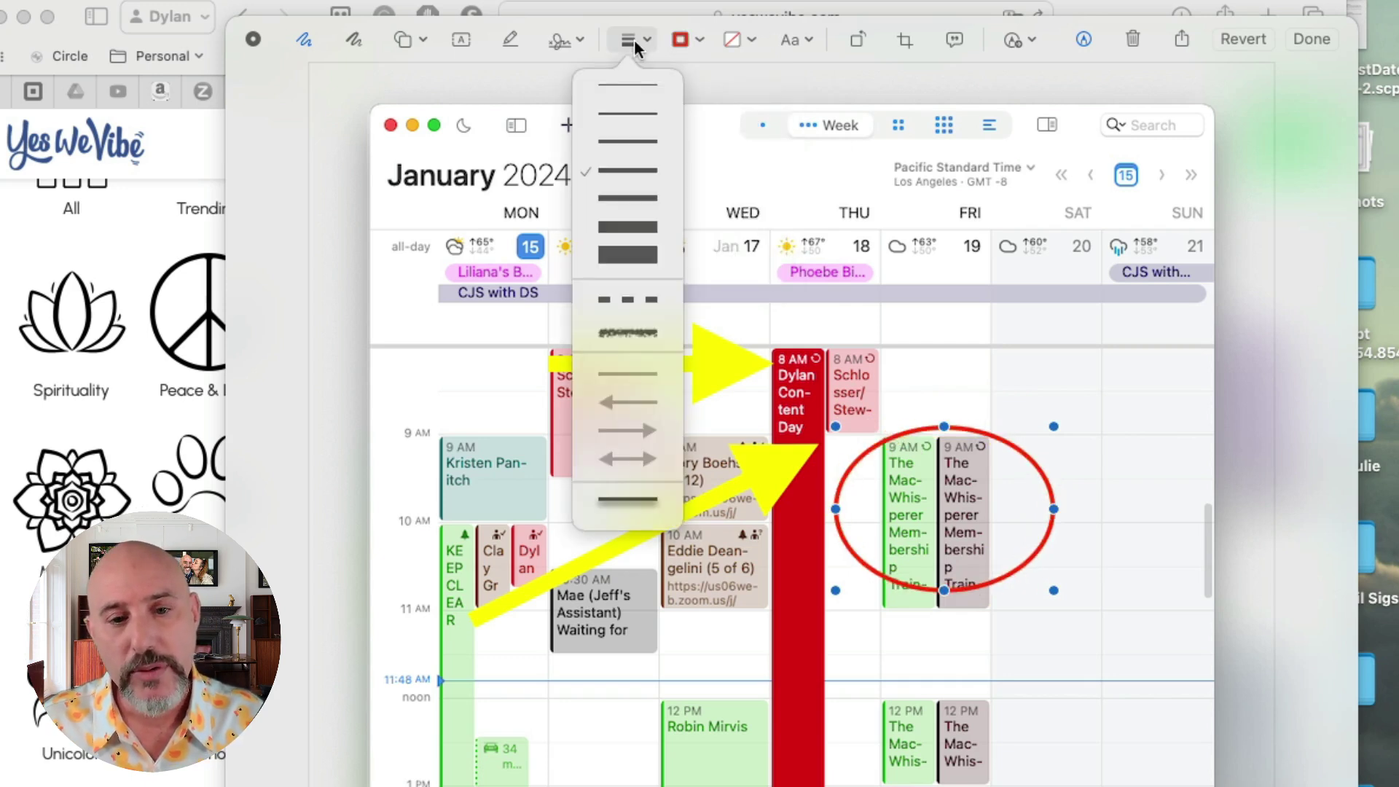
pyautogui.click(631, 502)
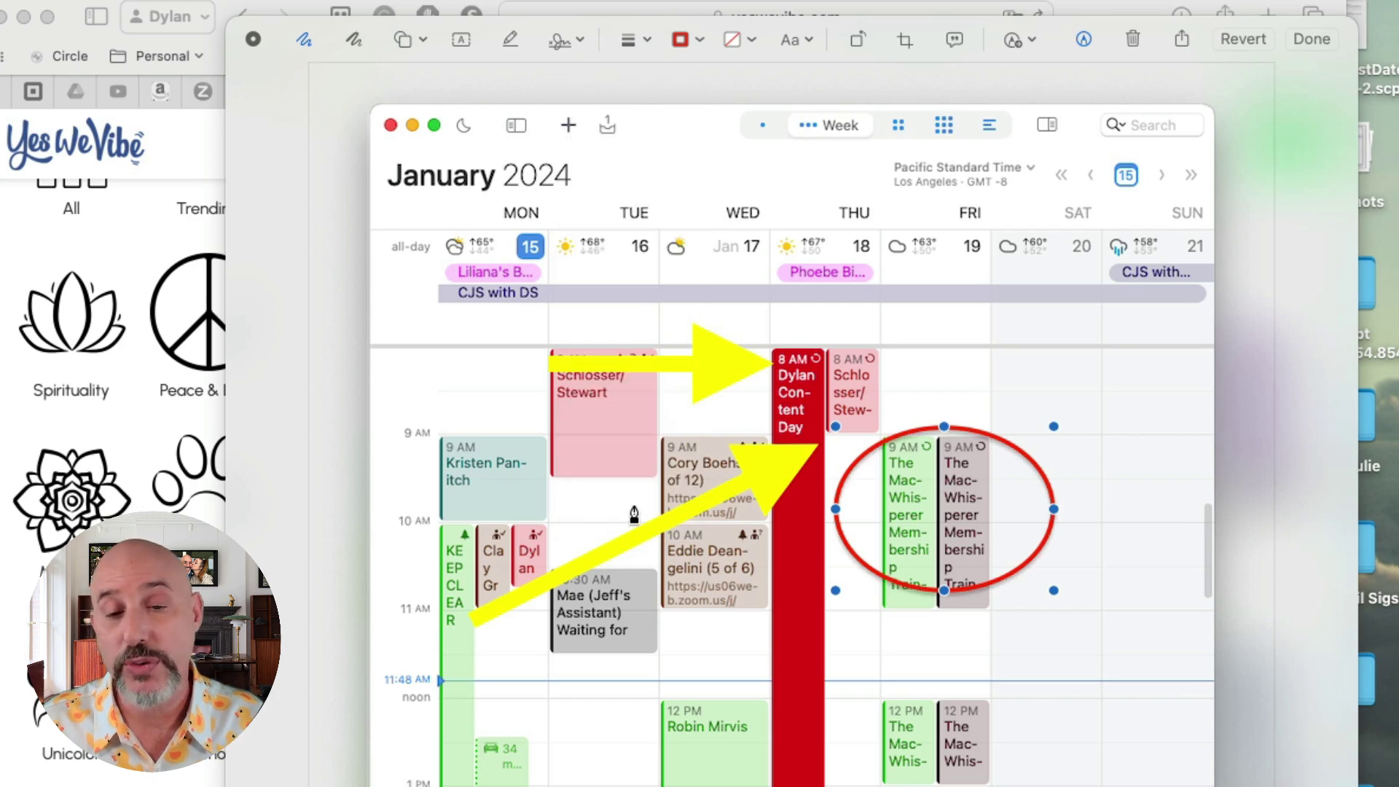
pyautogui.moveTo(907, 433); pyautogui.dragTo(905, 398)
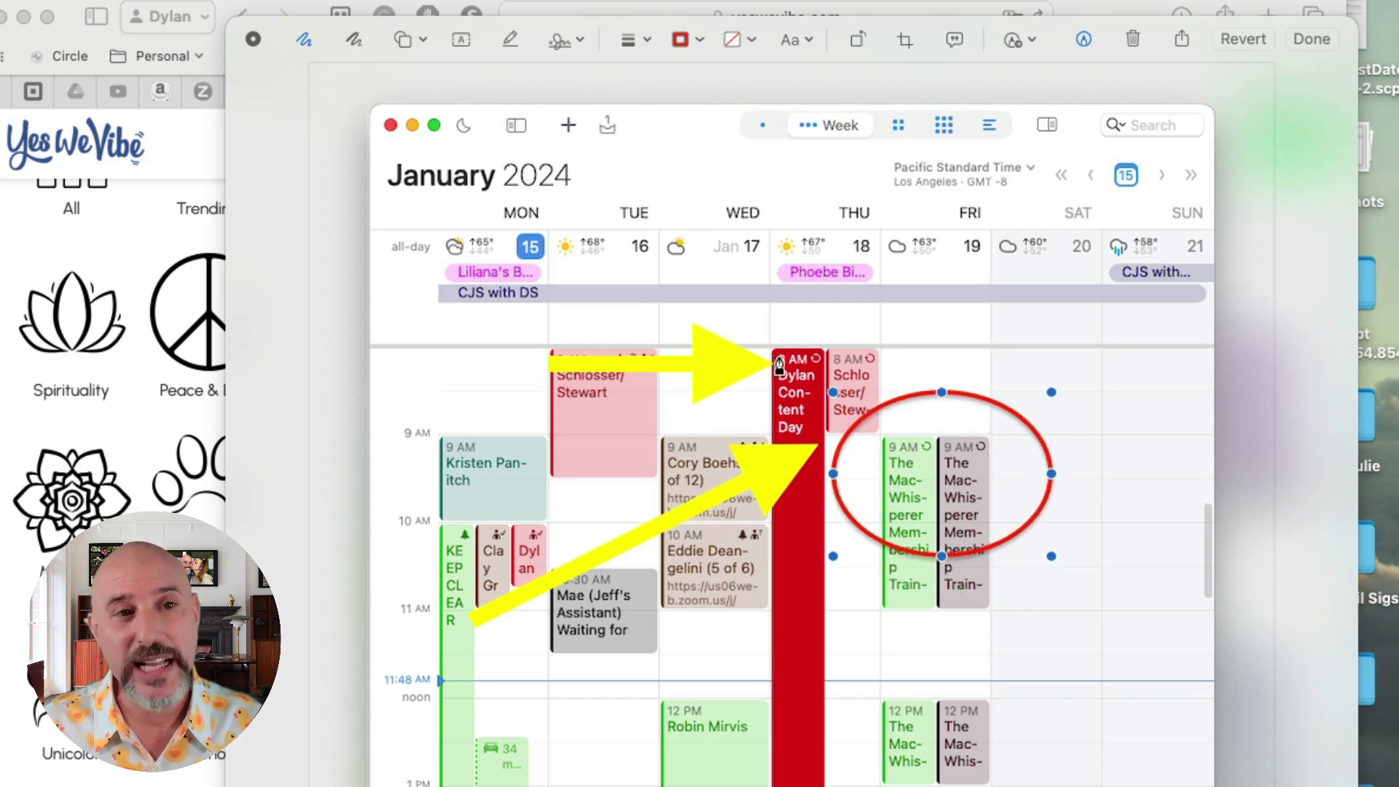
# Sketch a red arrow from Wednesday's 12 PM appointment to the oval's lower edge, and check the saved signatures.
pyautogui.moveTo(697, 709); pyautogui.dragTo(878, 558)
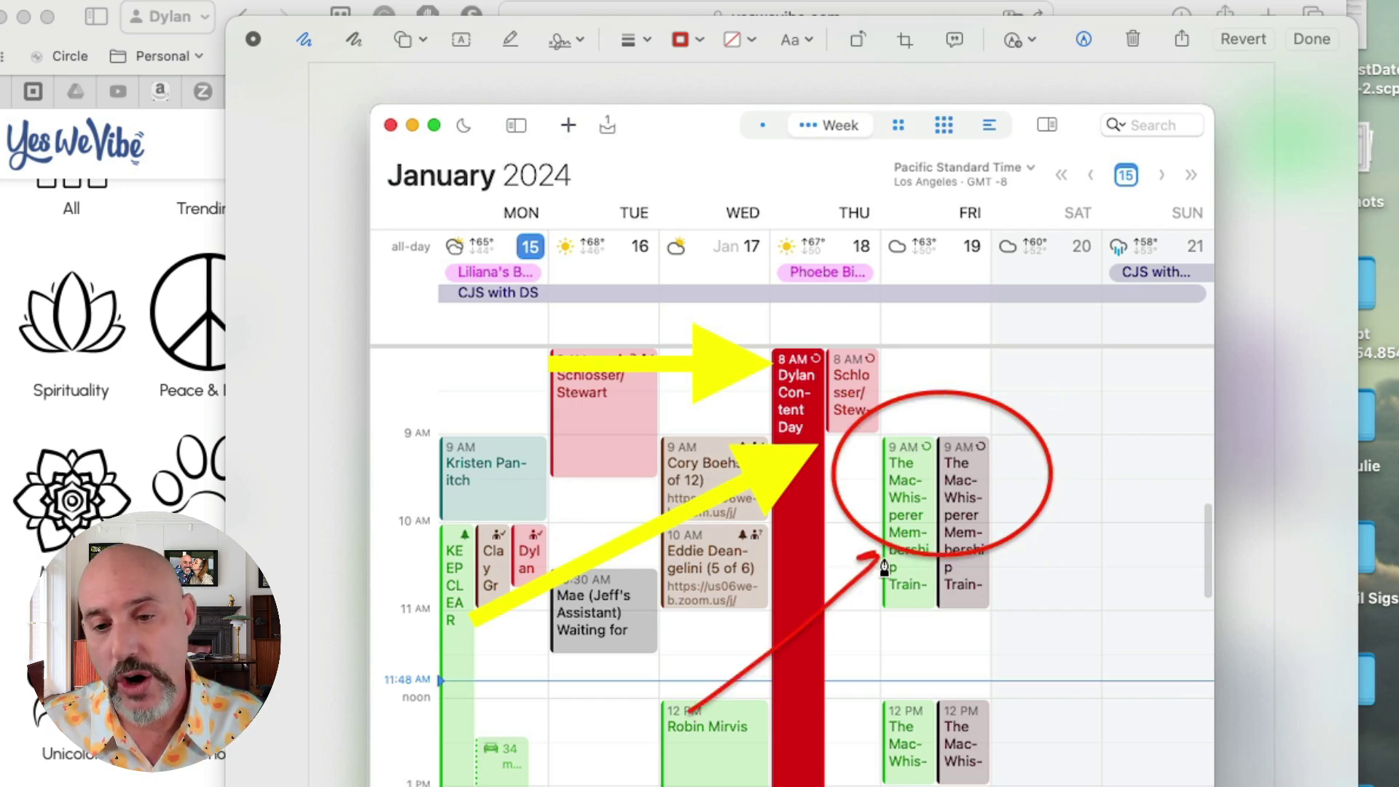
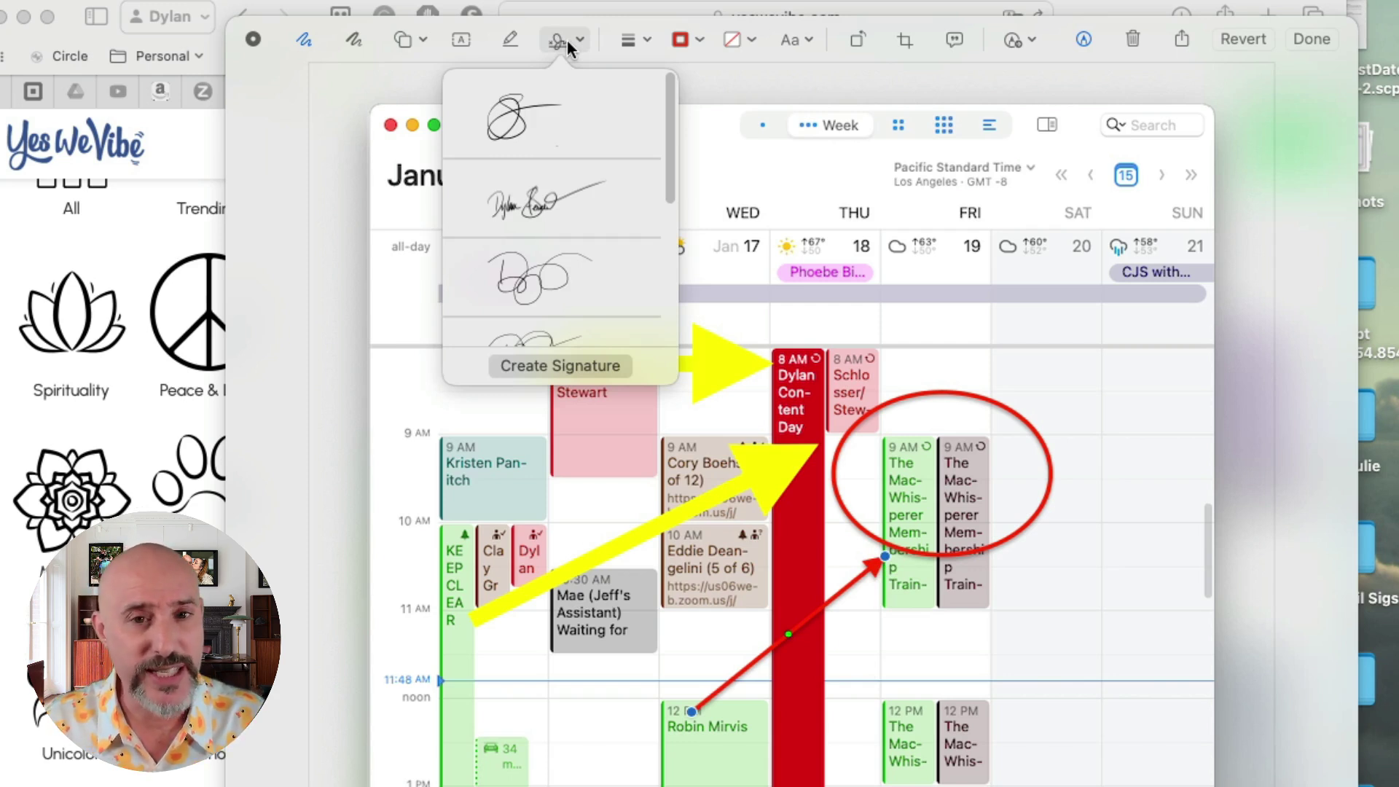
pyautogui.click(567, 39)
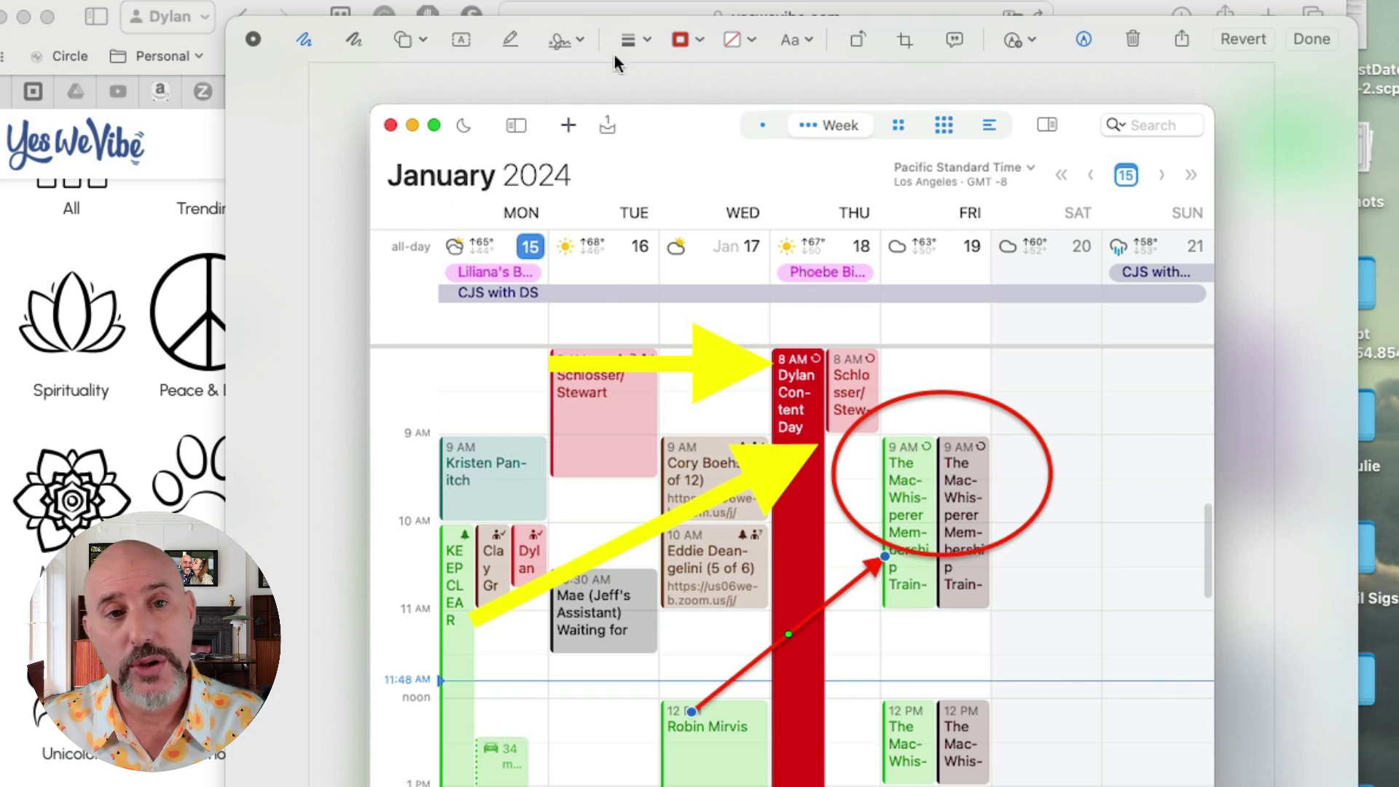
# Add a text box reading "SEE THIS!" above the red oval.
pyautogui.click(460, 41)
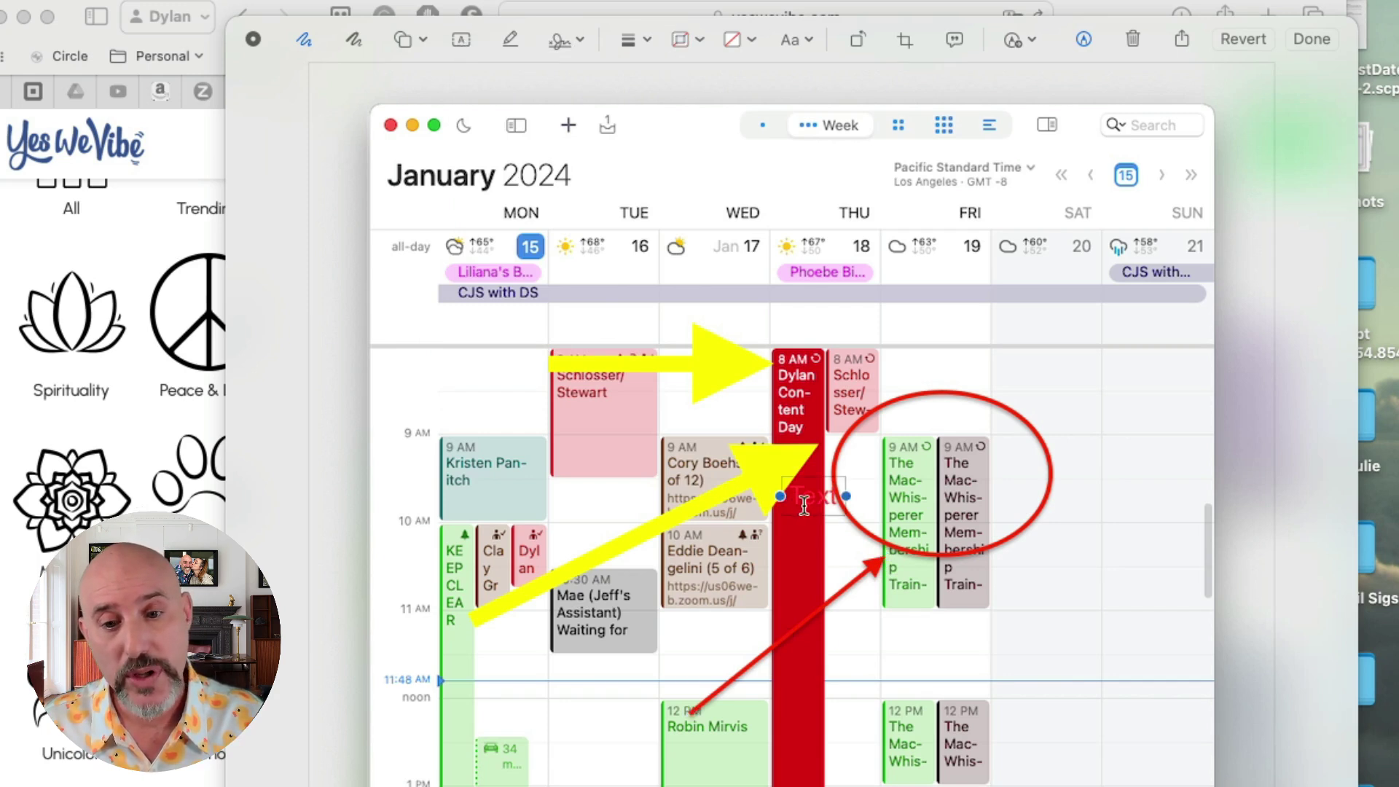
pyautogui.moveTo(809, 497); pyautogui.dragTo(1057, 375)
pyautogui.doubleClick(671, 171)
pyautogui.write('SEE THIS!')
# Format the "SEE THIS!" text as 33 pt, black and bold, and open the screenshot's sharing options.
pyautogui.click(789, 40)
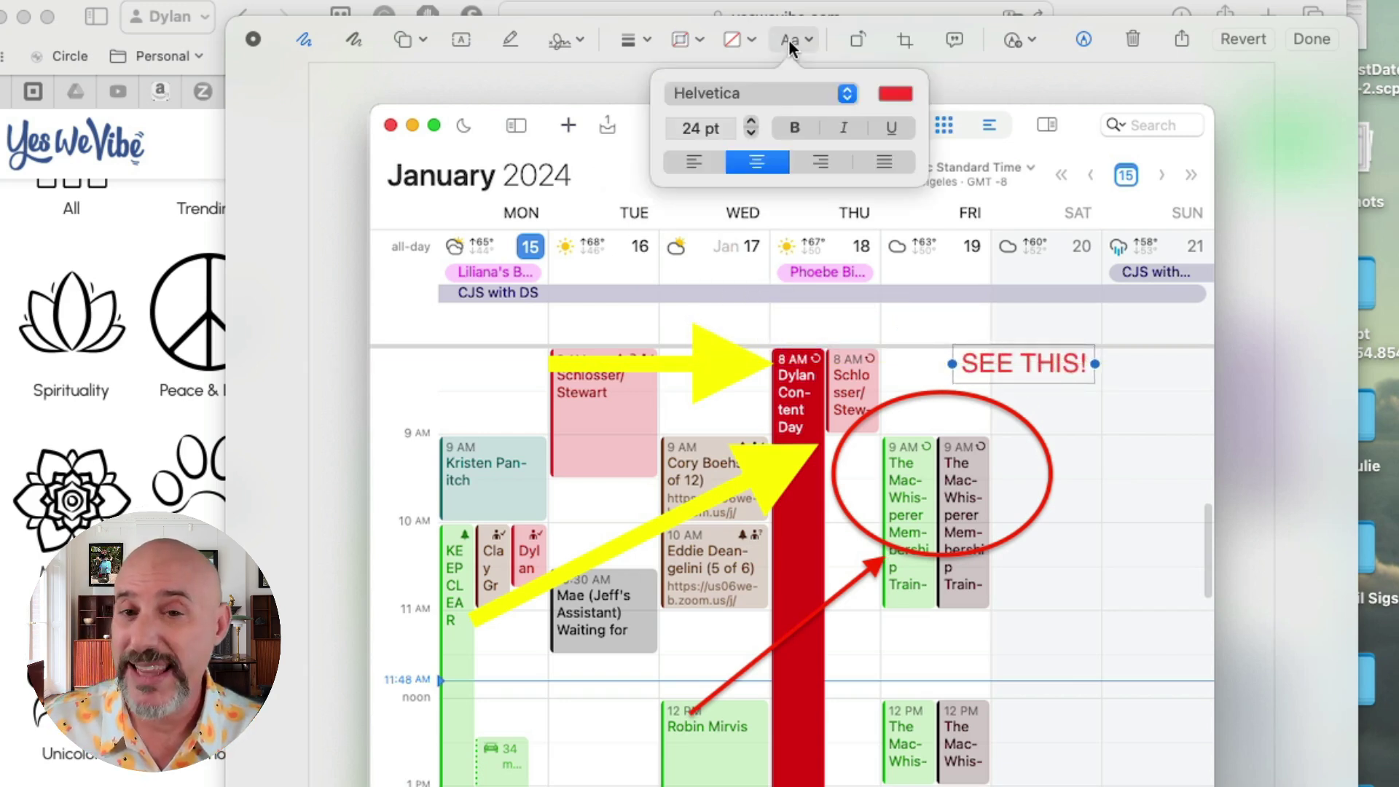
pyautogui.click(750, 121)
pyautogui.click(750, 121)
pyautogui.click(751, 121)
pyautogui.click(750, 121)
pyautogui.click(883, 95)
pyautogui.click(862, 133)
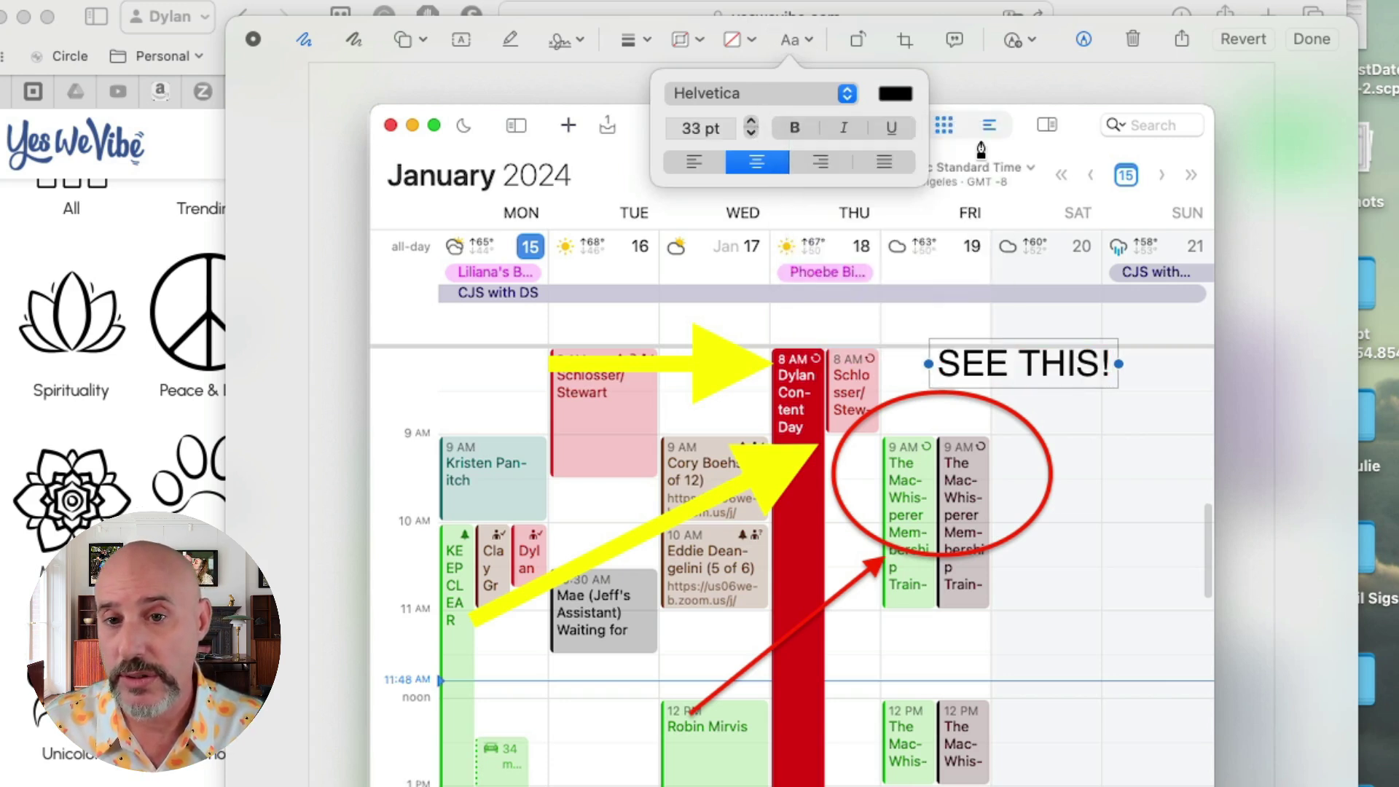
pyautogui.click(798, 129)
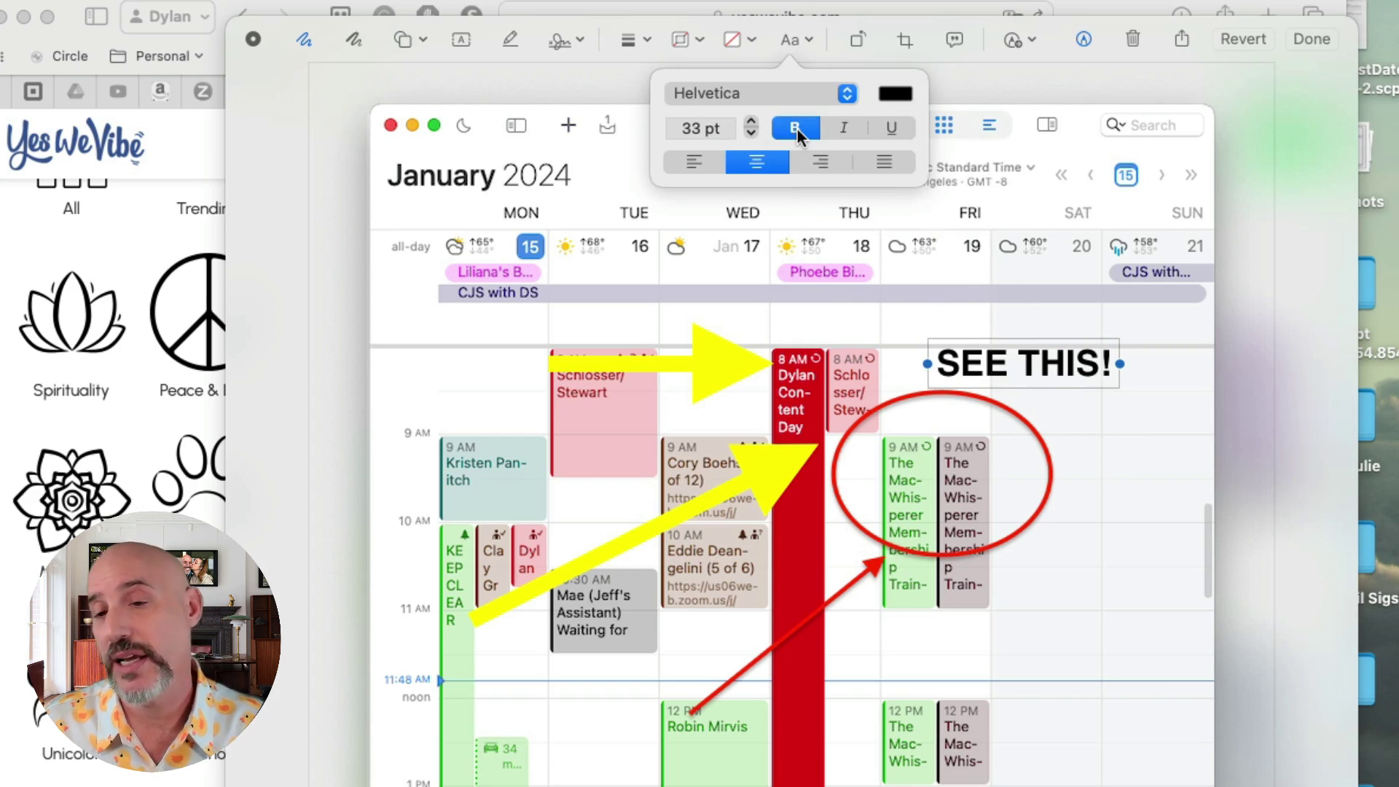
pyautogui.click(790, 40)
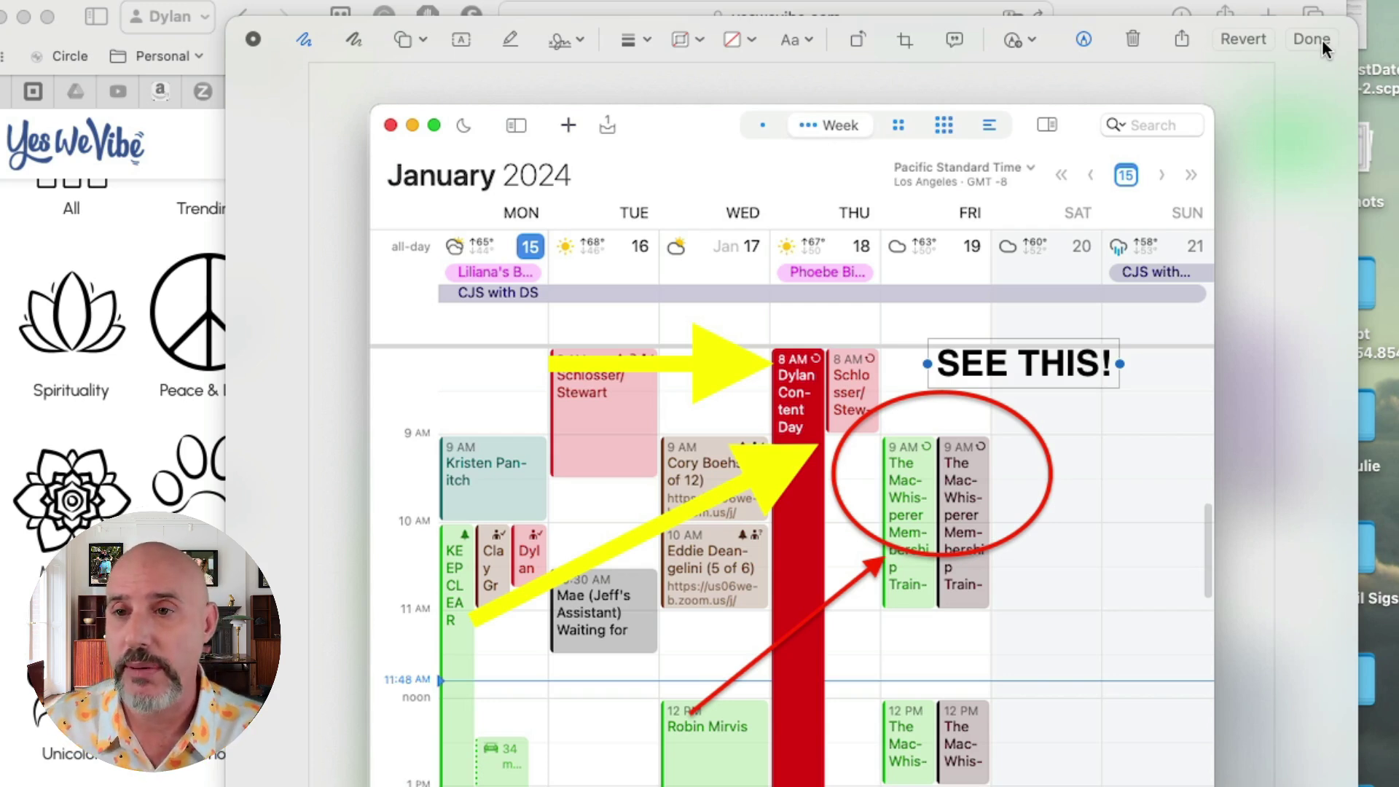
pyautogui.click(1182, 40)
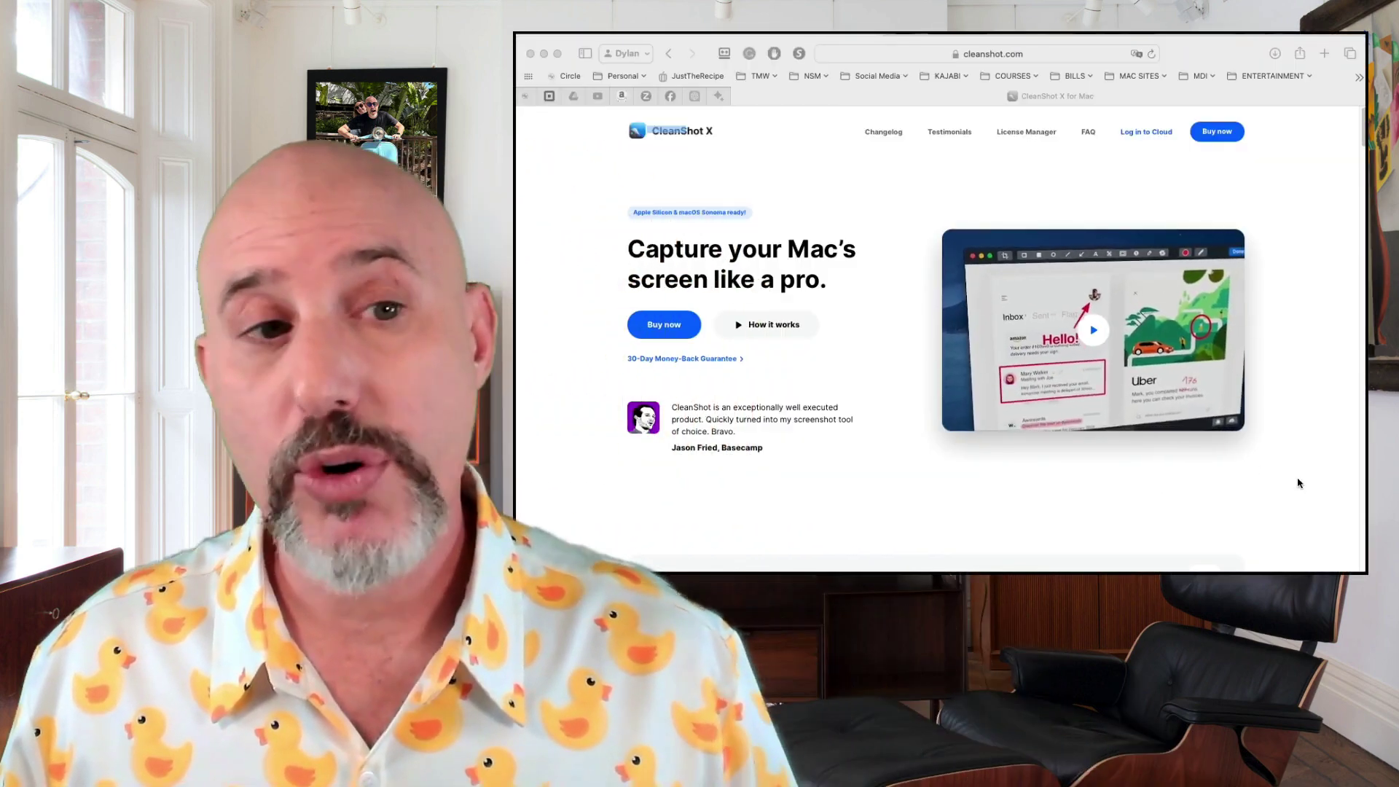
# Look through the CleanShot X website's sections on Quick Access, Annotate, CleanShot Cloud and Scrolling capture.
pyautogui.scroll(-5, 1326, 484)
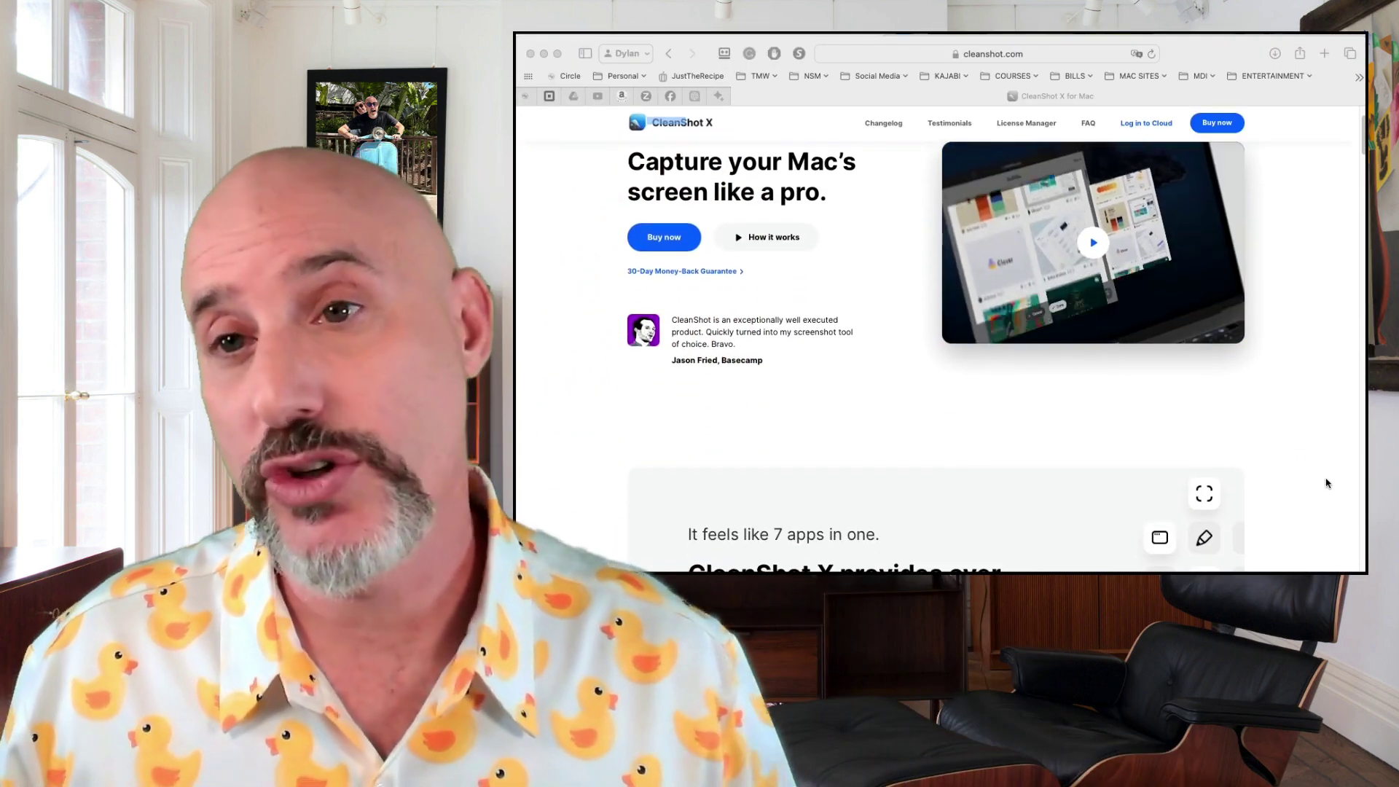
pyautogui.scroll(-3, 1326, 483)
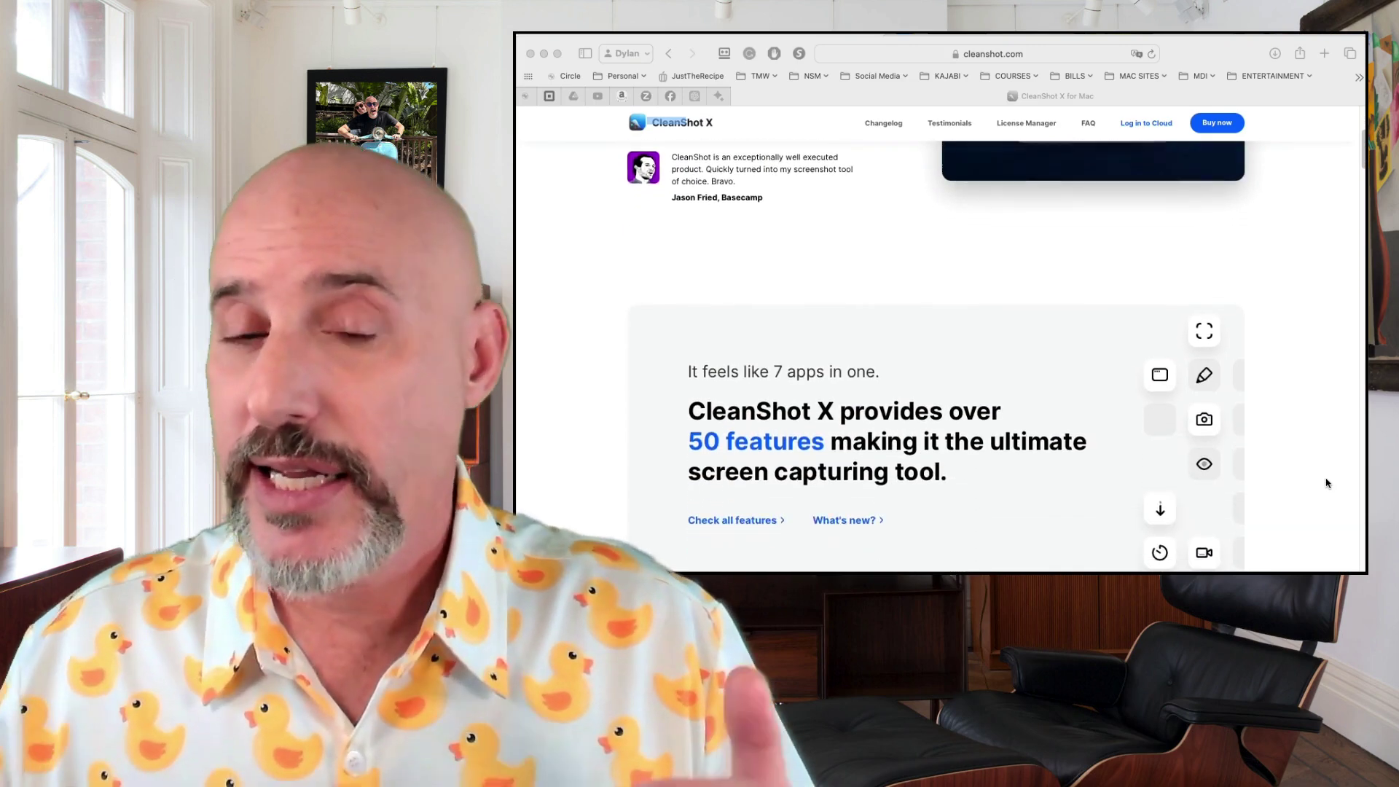
pyautogui.scroll(-2, 1327, 483)
pyautogui.scroll(-3, 1326, 484)
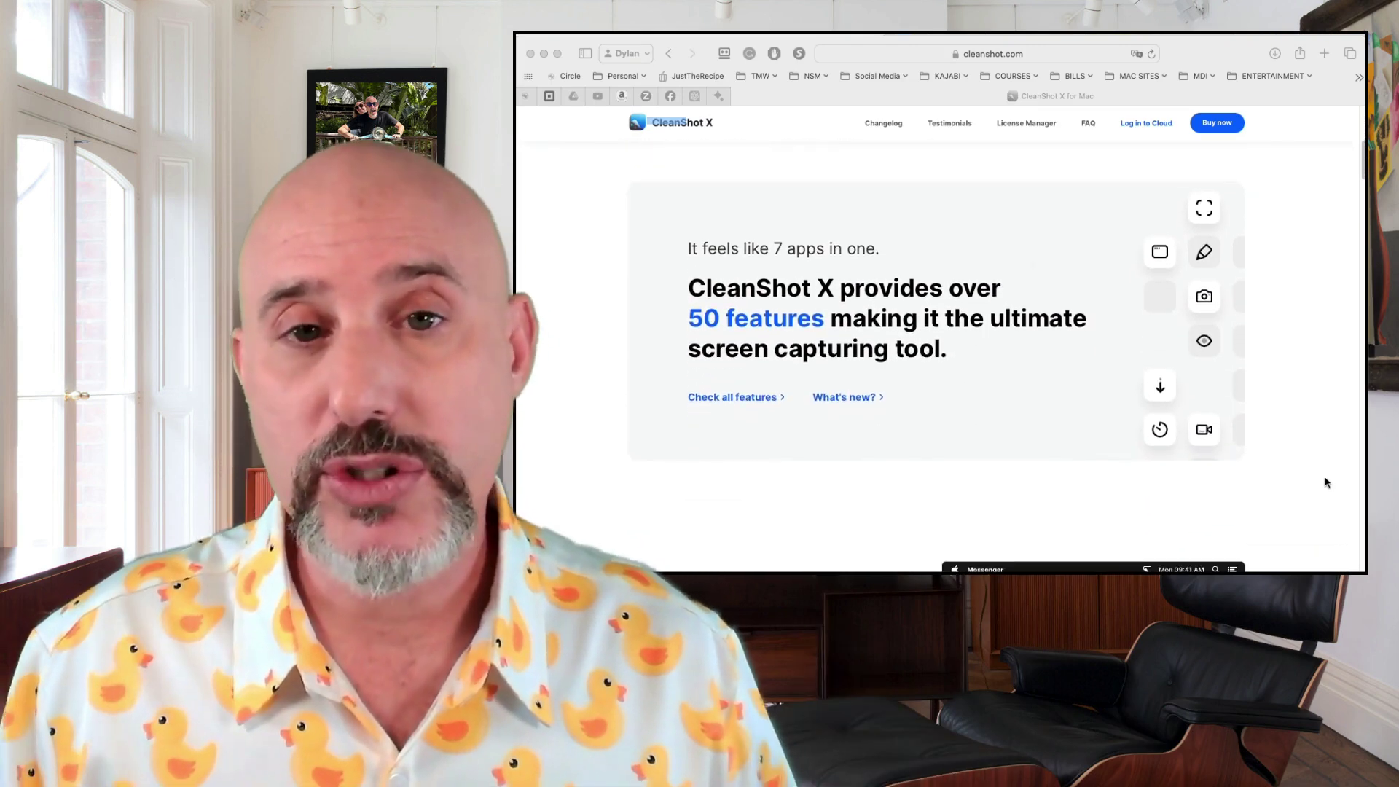
pyautogui.scroll(-3, 1327, 483)
pyautogui.scroll(-3, 1326, 483)
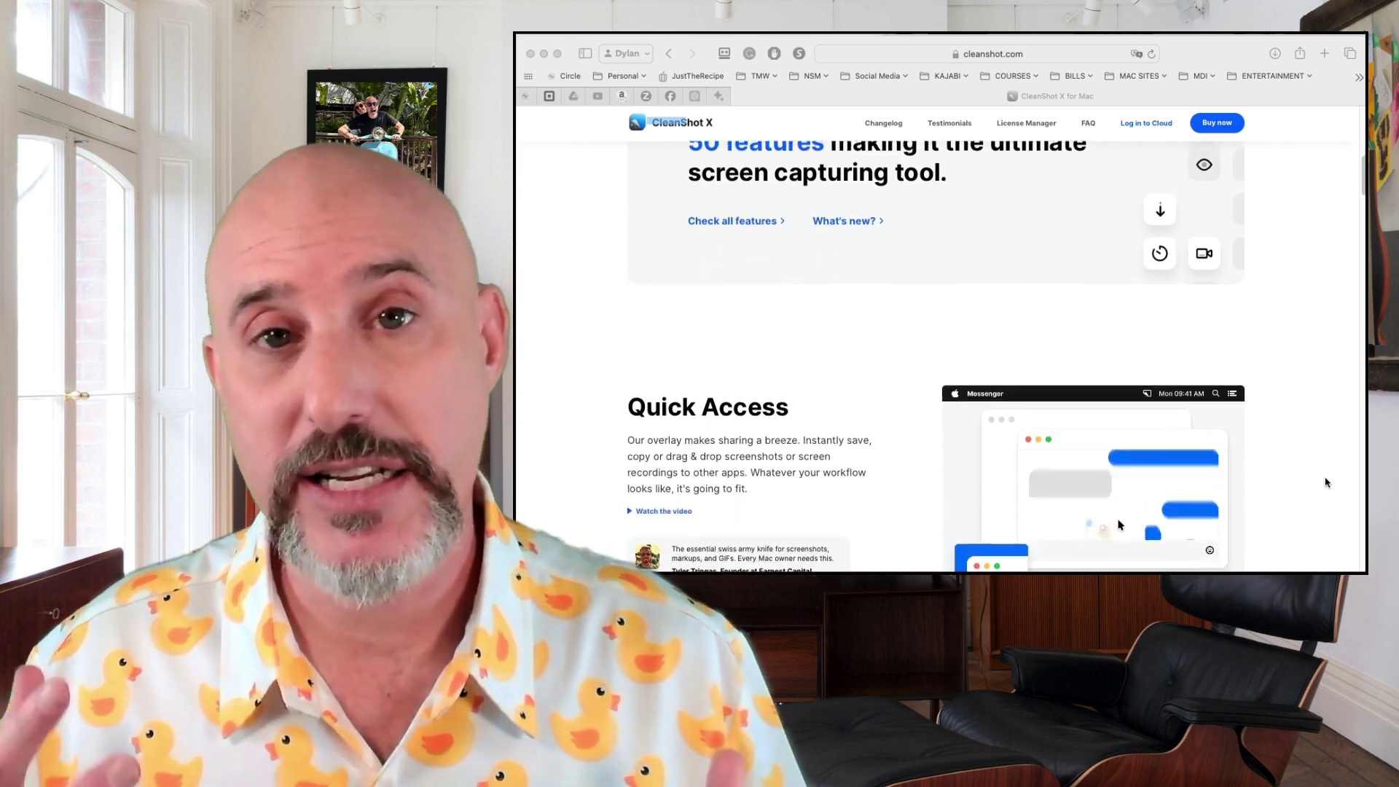
pyautogui.scroll(-3, 1326, 483)
pyautogui.scroll(-4, 1326, 483)
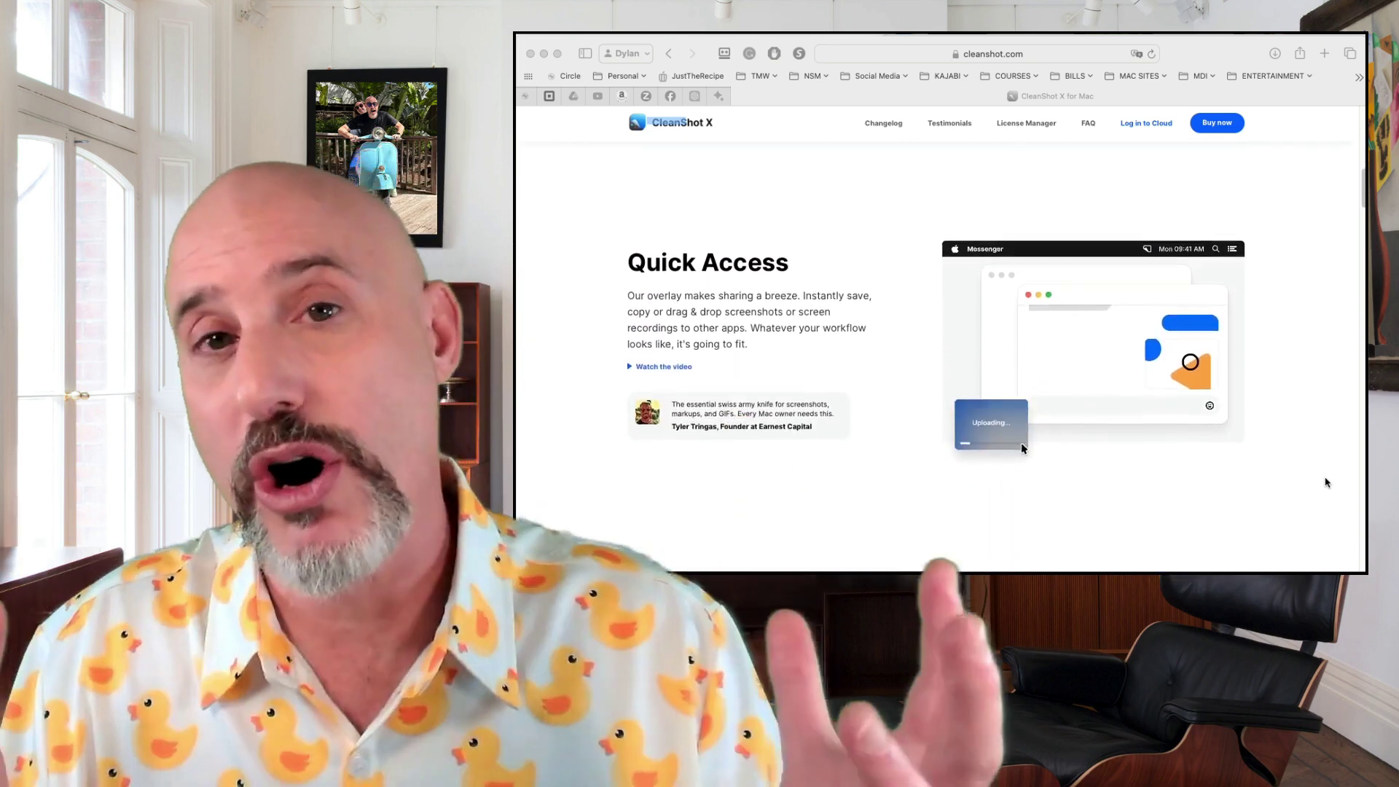
pyautogui.scroll(-6, 1326, 483)
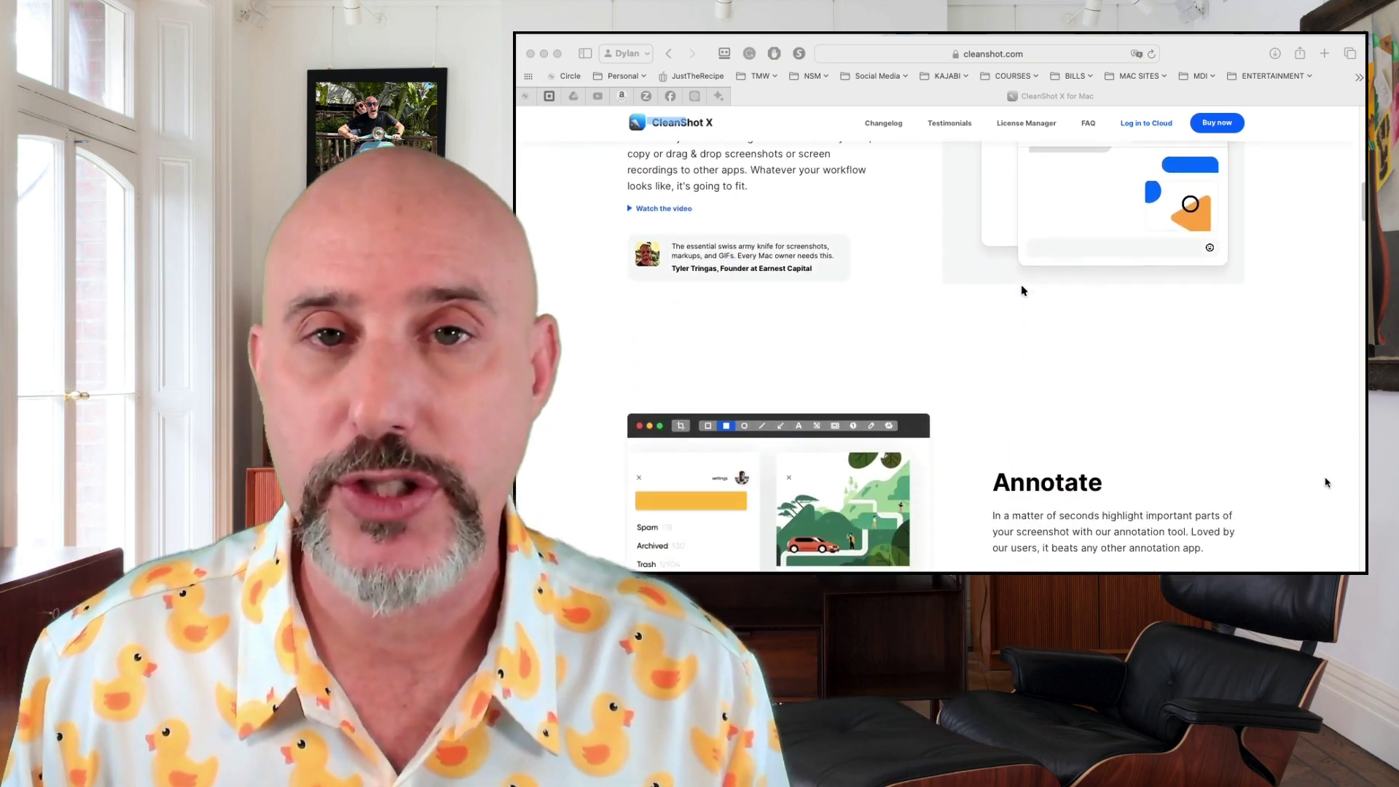
pyautogui.scroll(-5, 1326, 483)
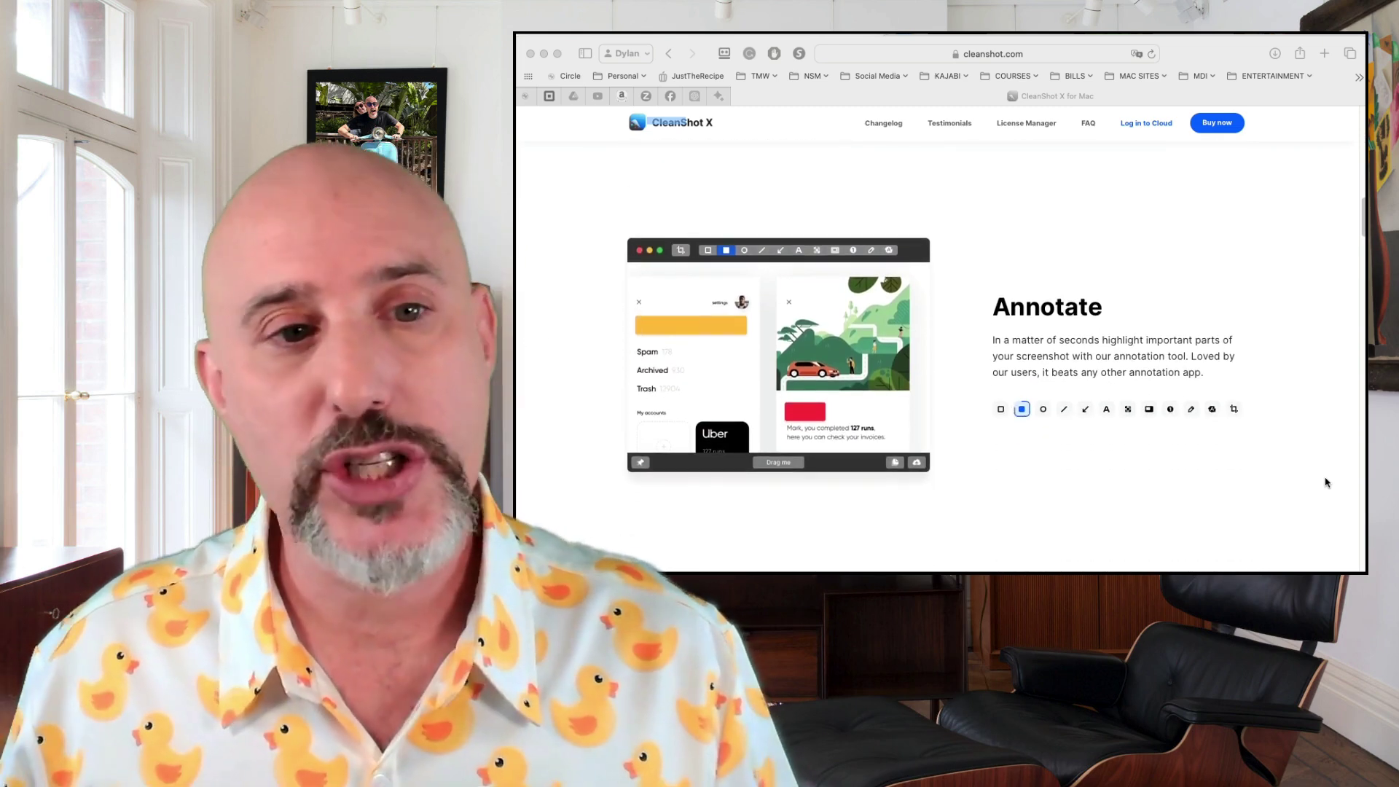
pyautogui.scroll(-5, 1327, 483)
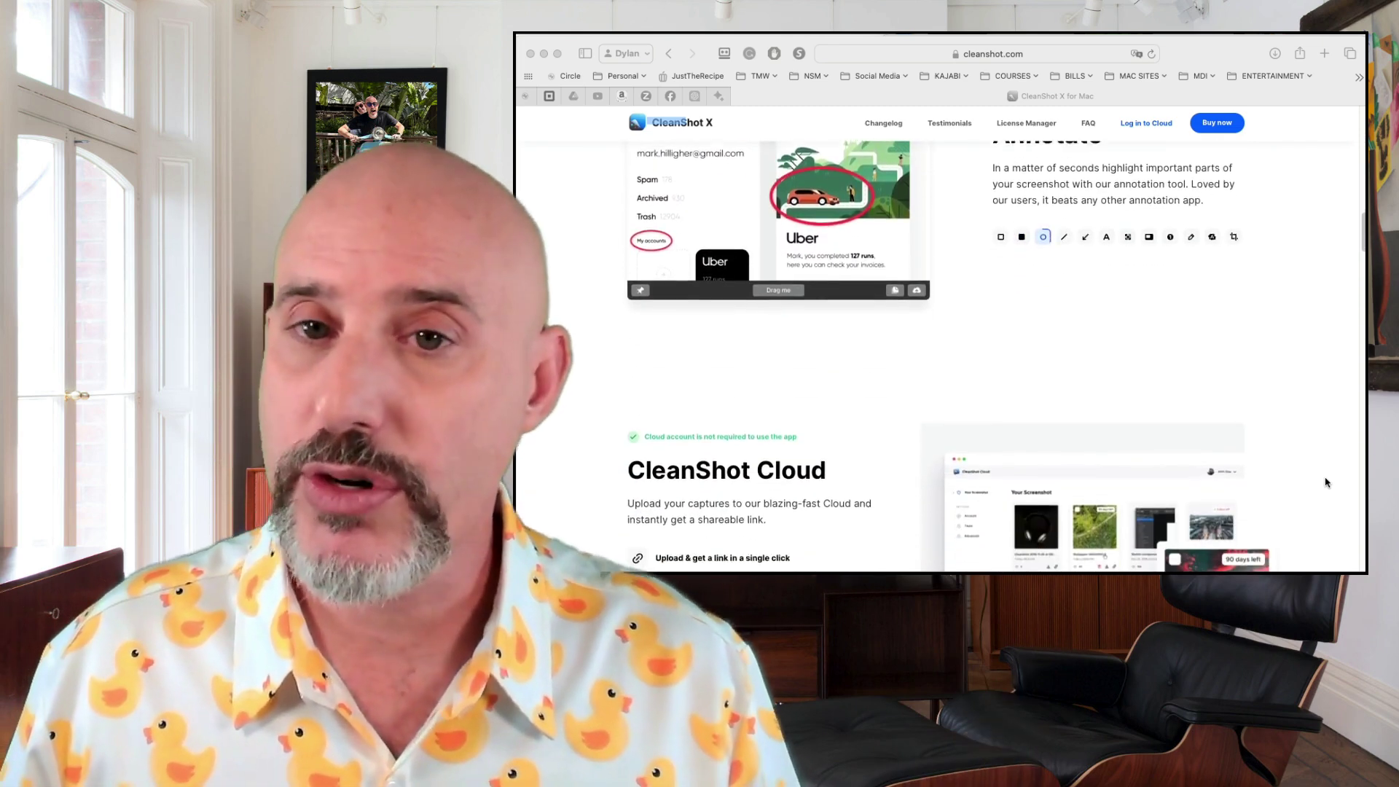
pyautogui.scroll(-4, 1326, 483)
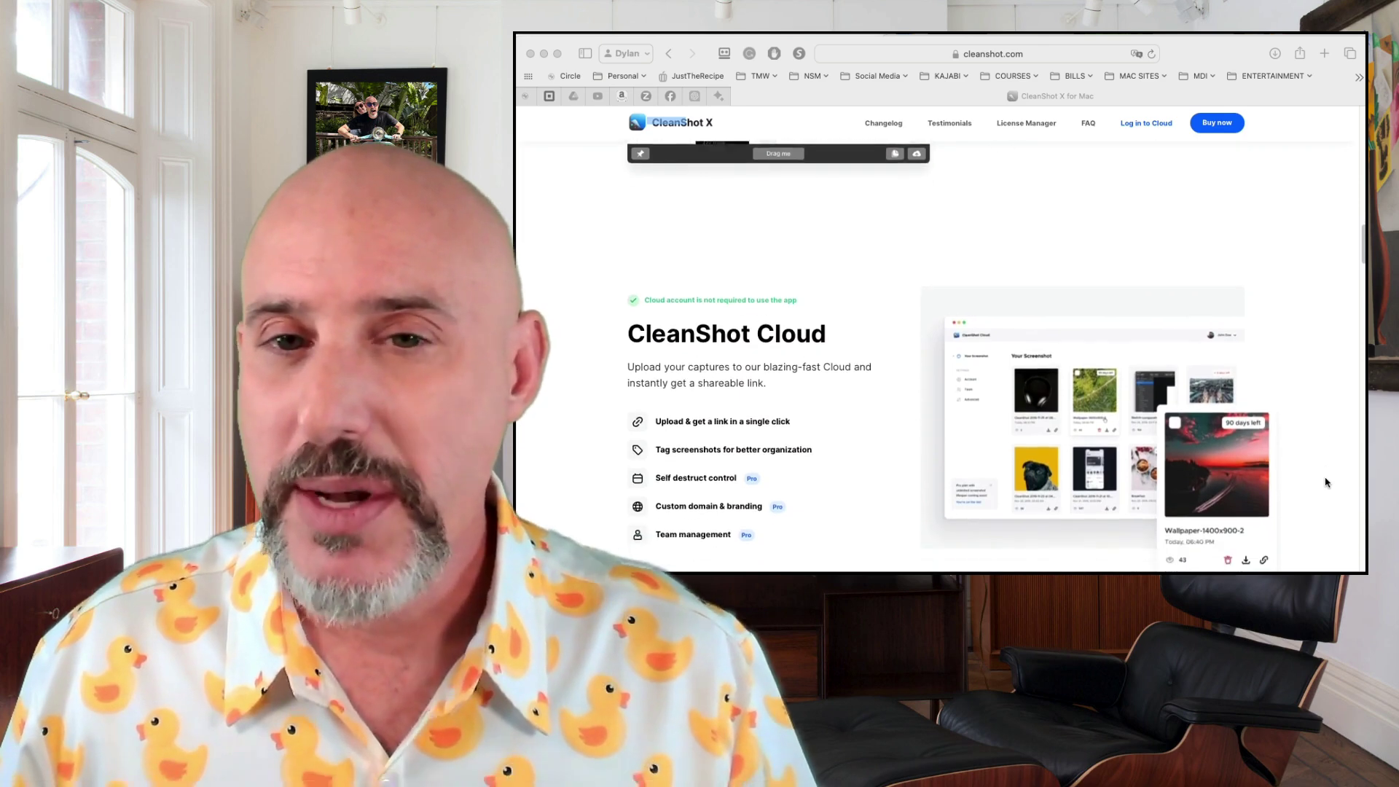
pyautogui.scroll(-5, 1327, 483)
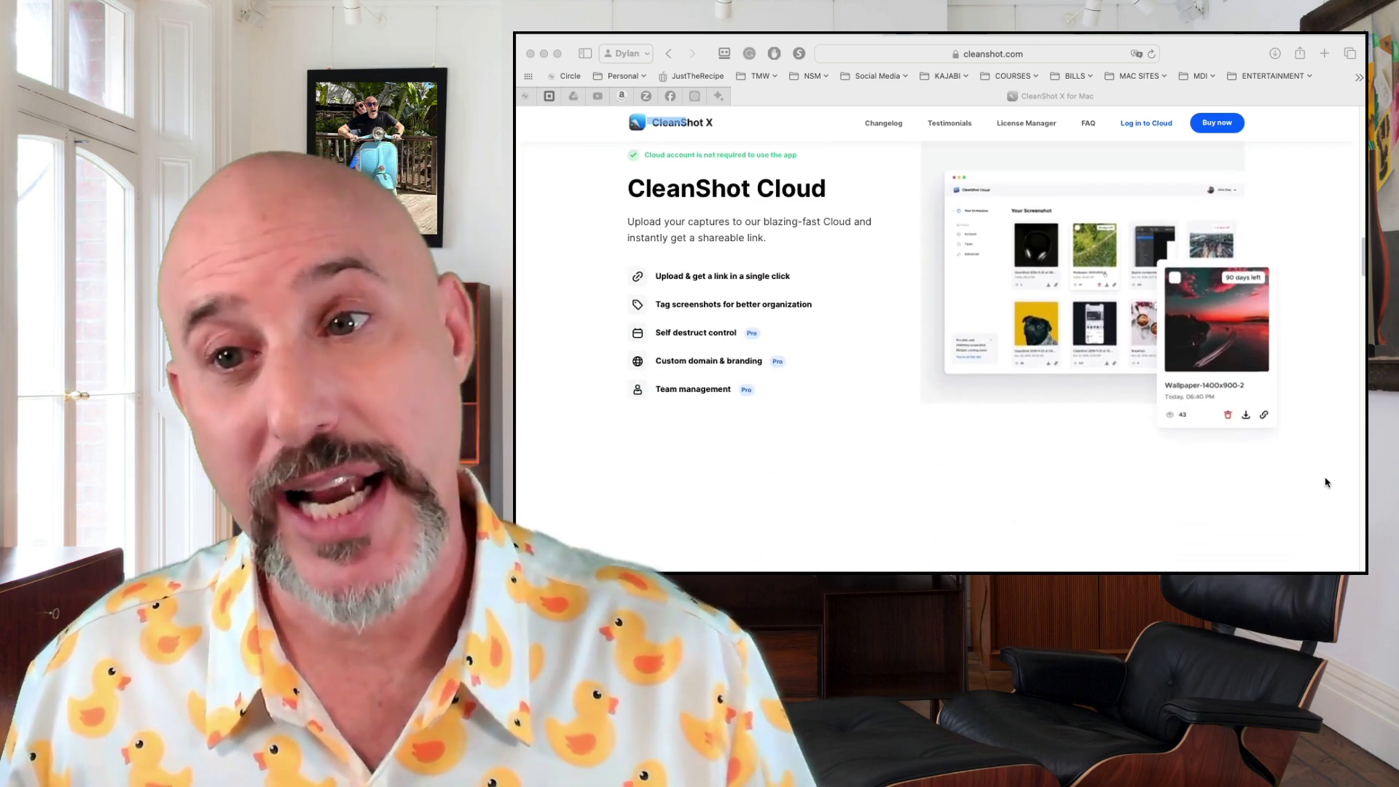
pyautogui.scroll(-5, 1326, 483)
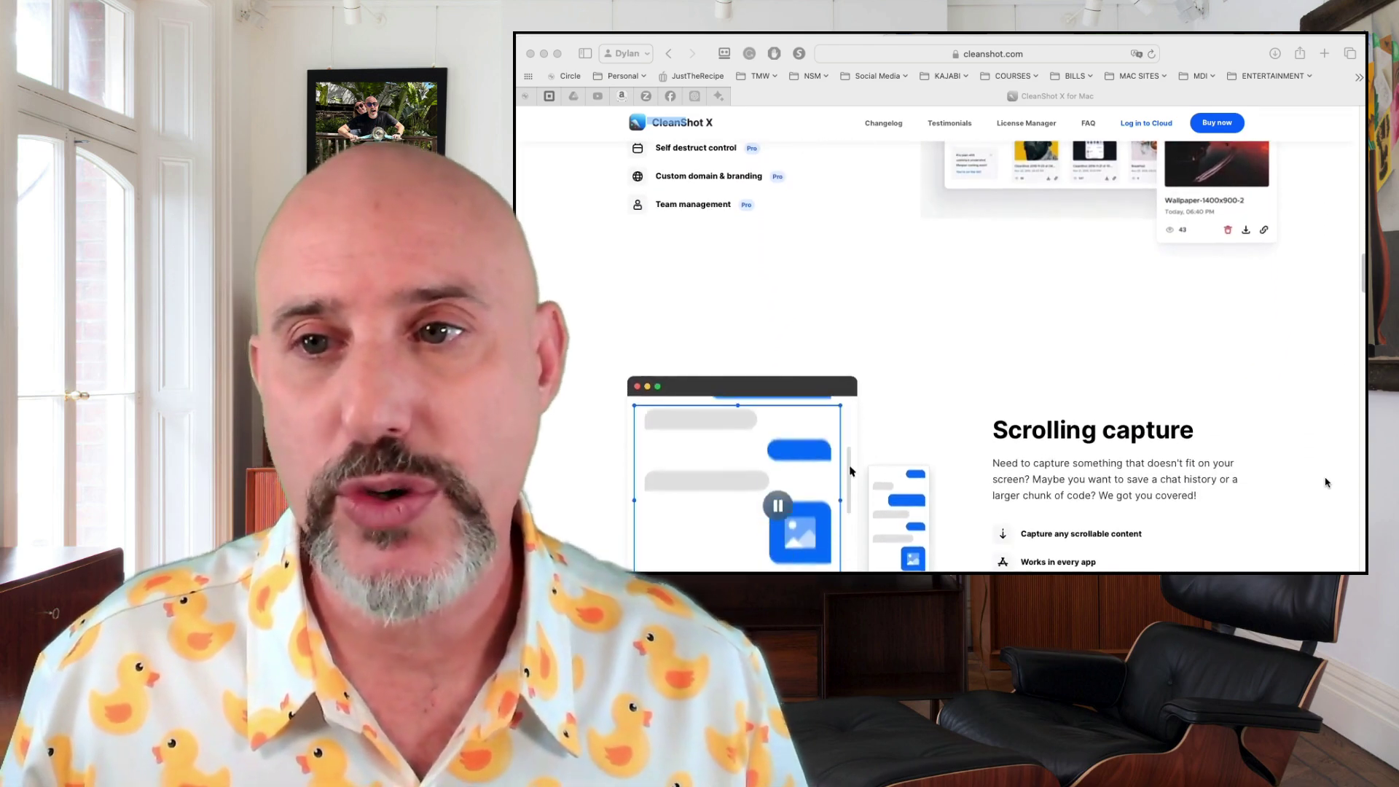
pyautogui.scroll(-3, 1326, 483)
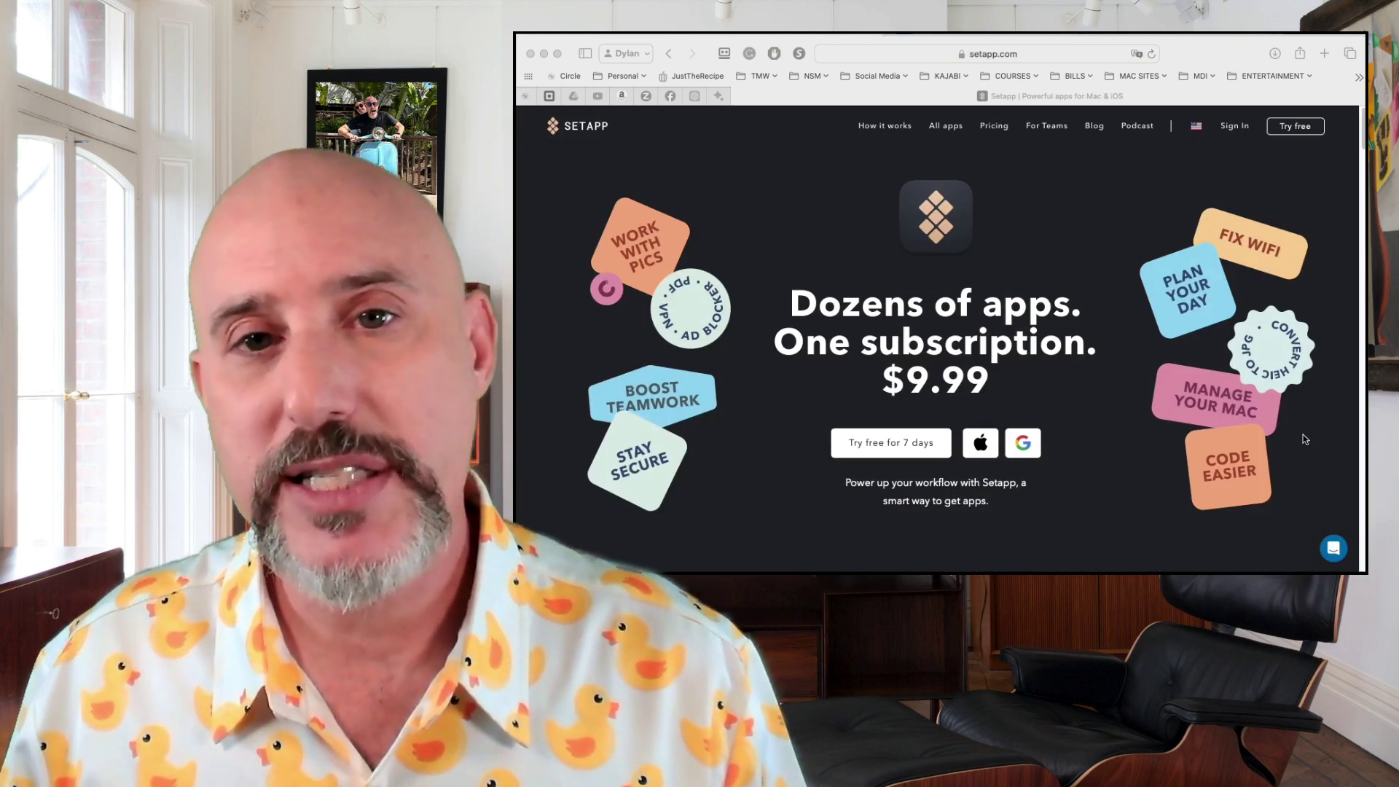
# Look over the Setapp homepage down to the section on what the subscription includes.
pyautogui.scroll(-2, 1303, 435)
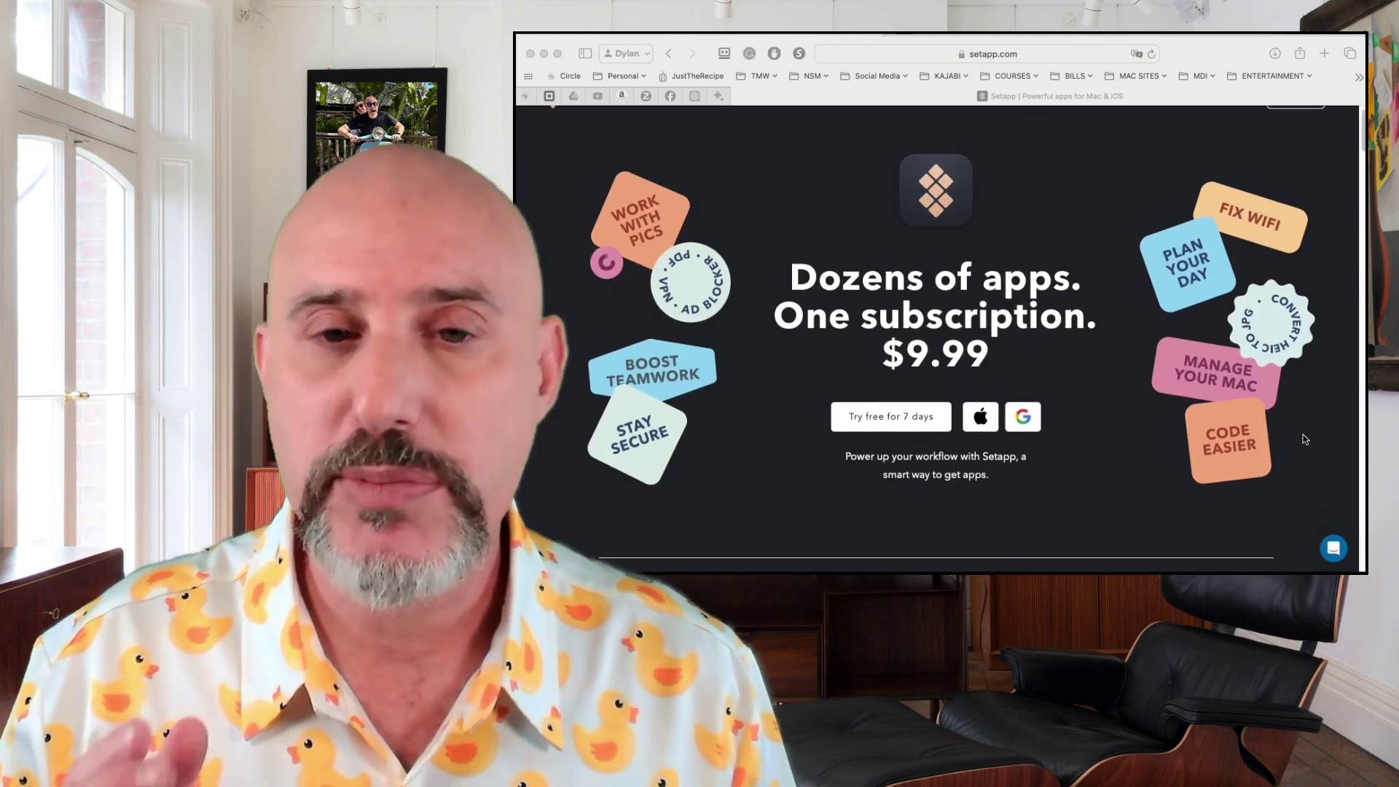
pyautogui.scroll(-5, 1303, 437)
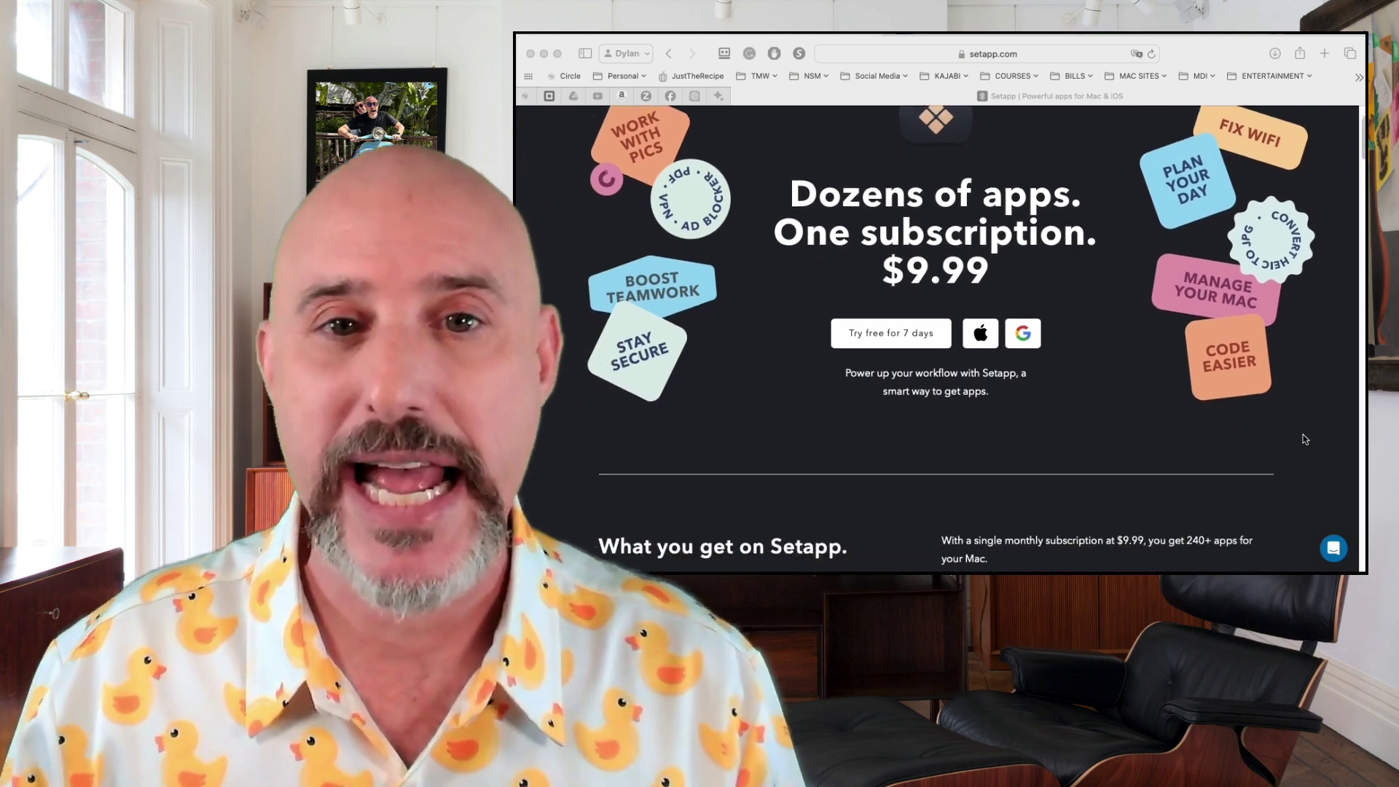
pyautogui.scroll(-5, 1303, 437)
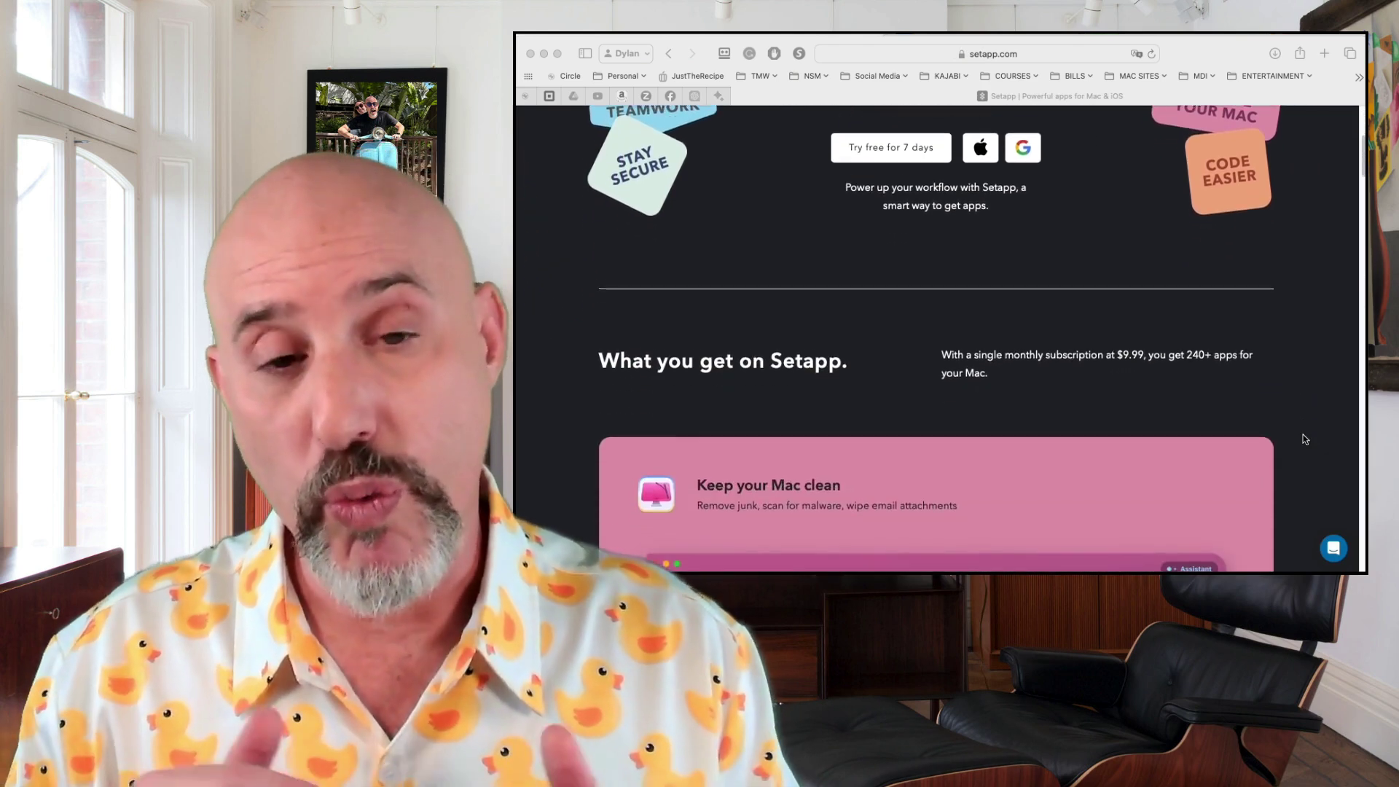
# Look over the Setapp homepage's "Keep your Mac clean" section.
pyautogui.scroll(-4, 1303, 438)
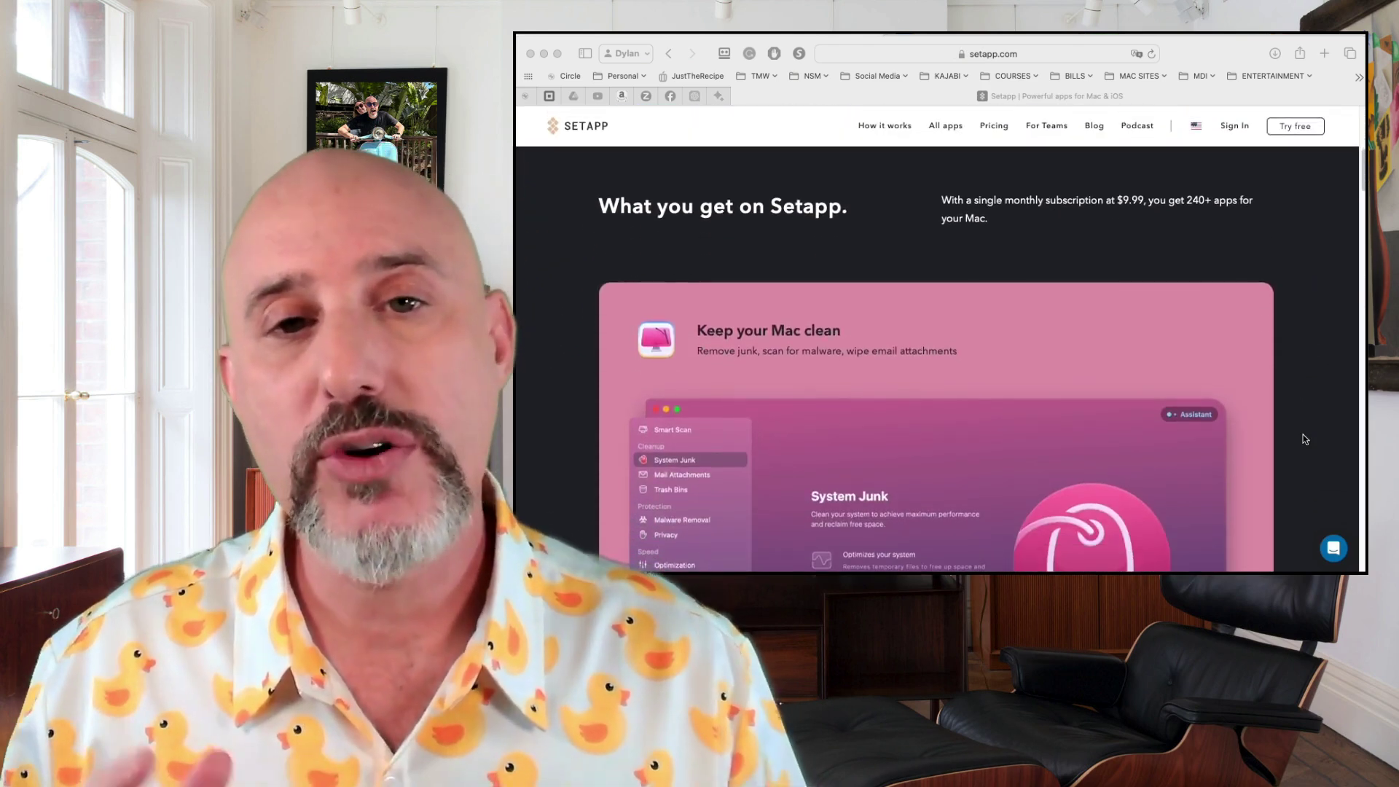
pyautogui.scroll(-6, 1304, 439)
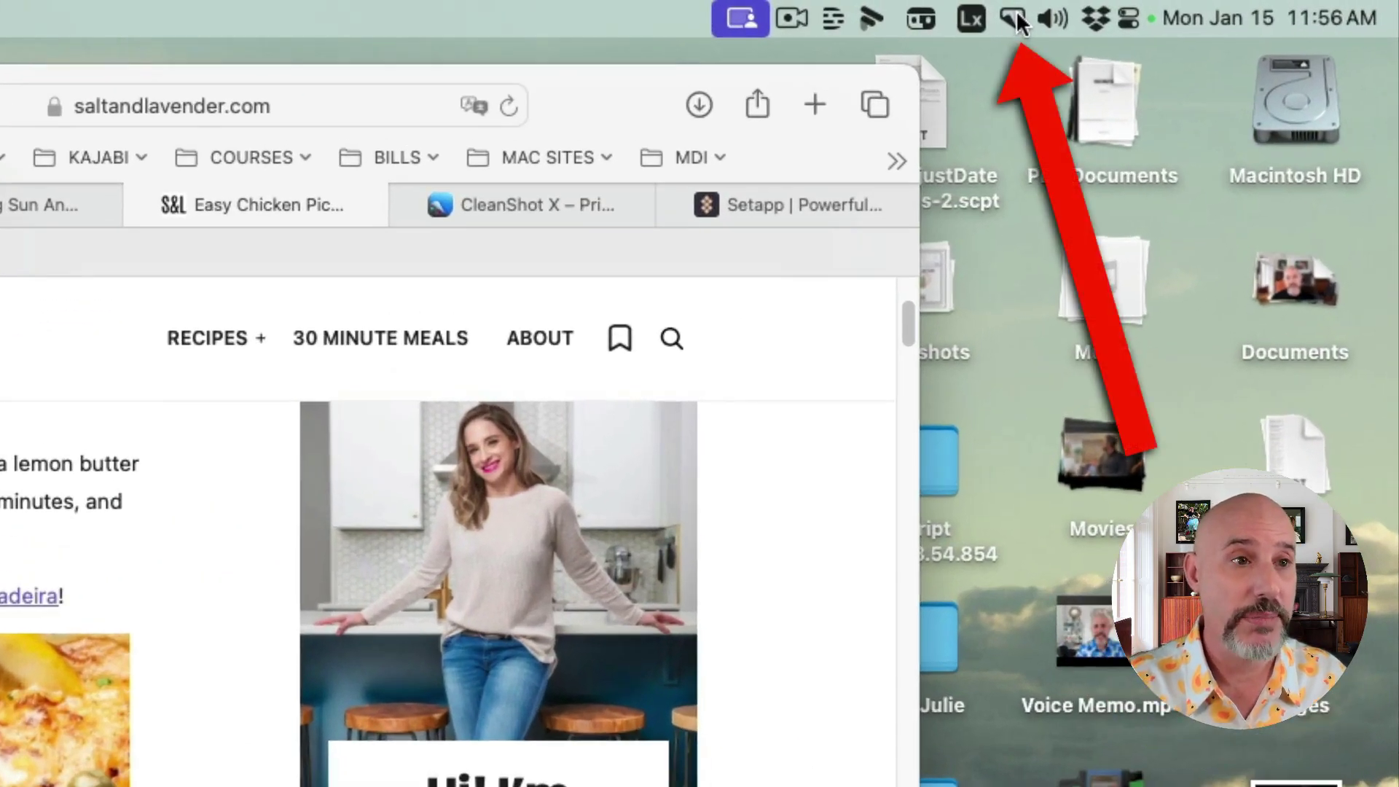
# Look through CleanShot X's capture commands and take a full-screen screenshot with the chicken piccata page showing.
pyautogui.click(1013, 19)
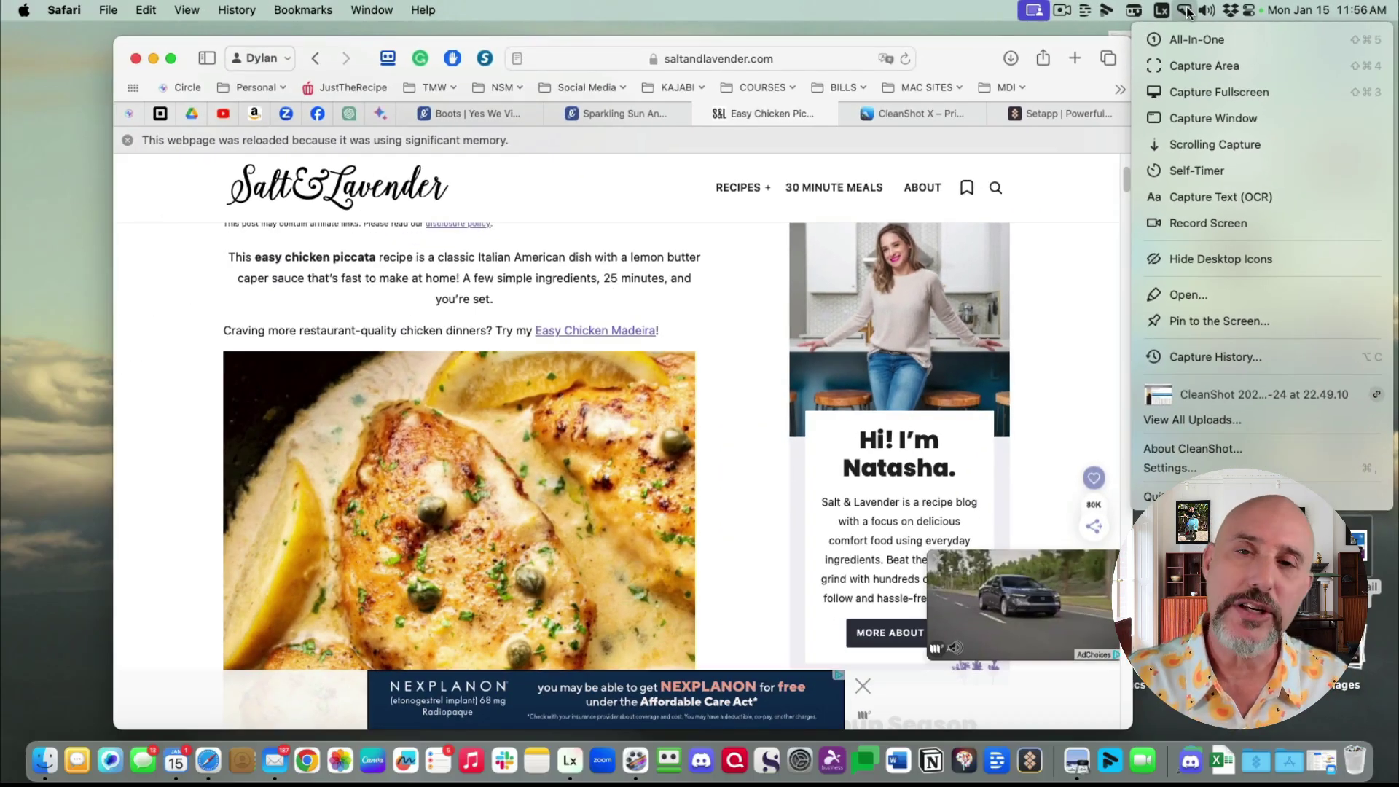
pyautogui.click(971, 168)
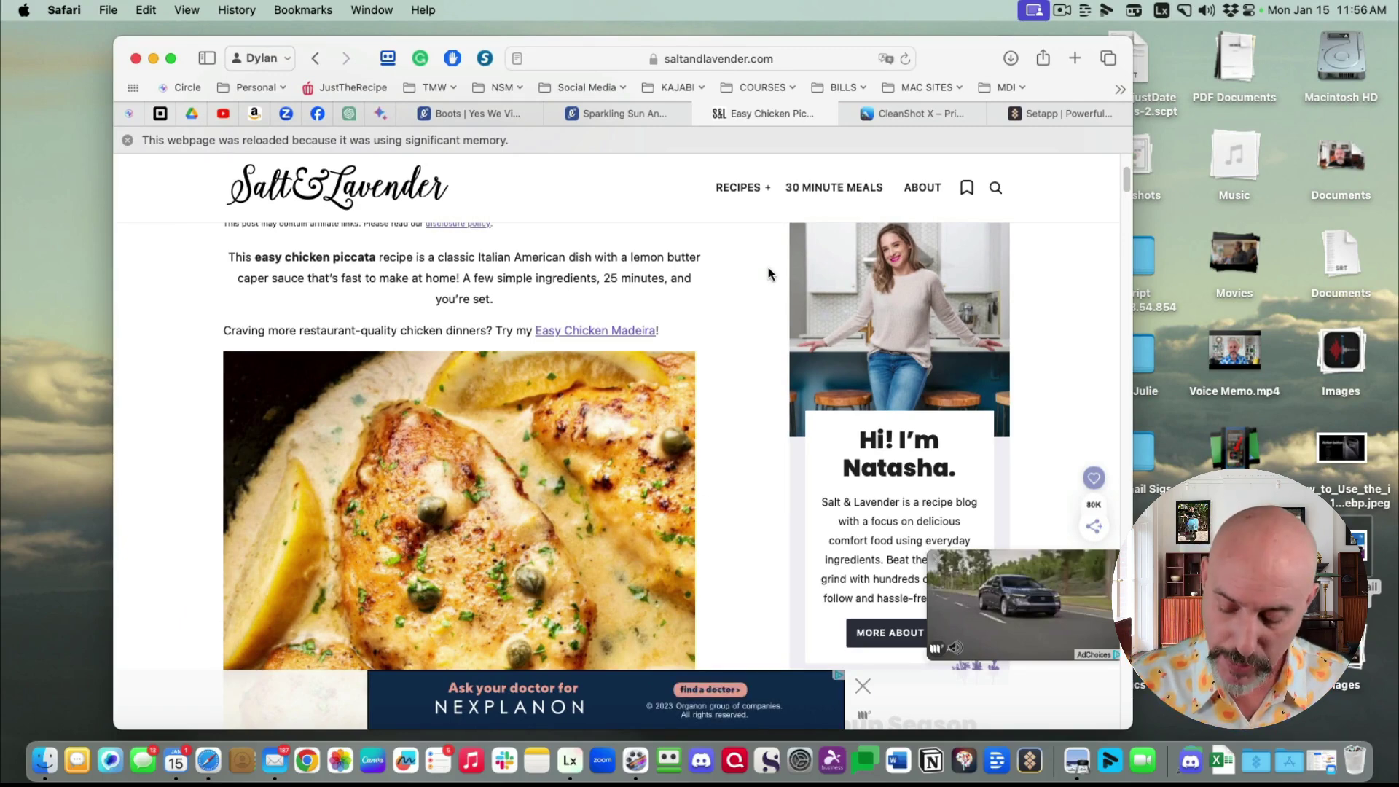
pyautogui.press('super+shift+3')
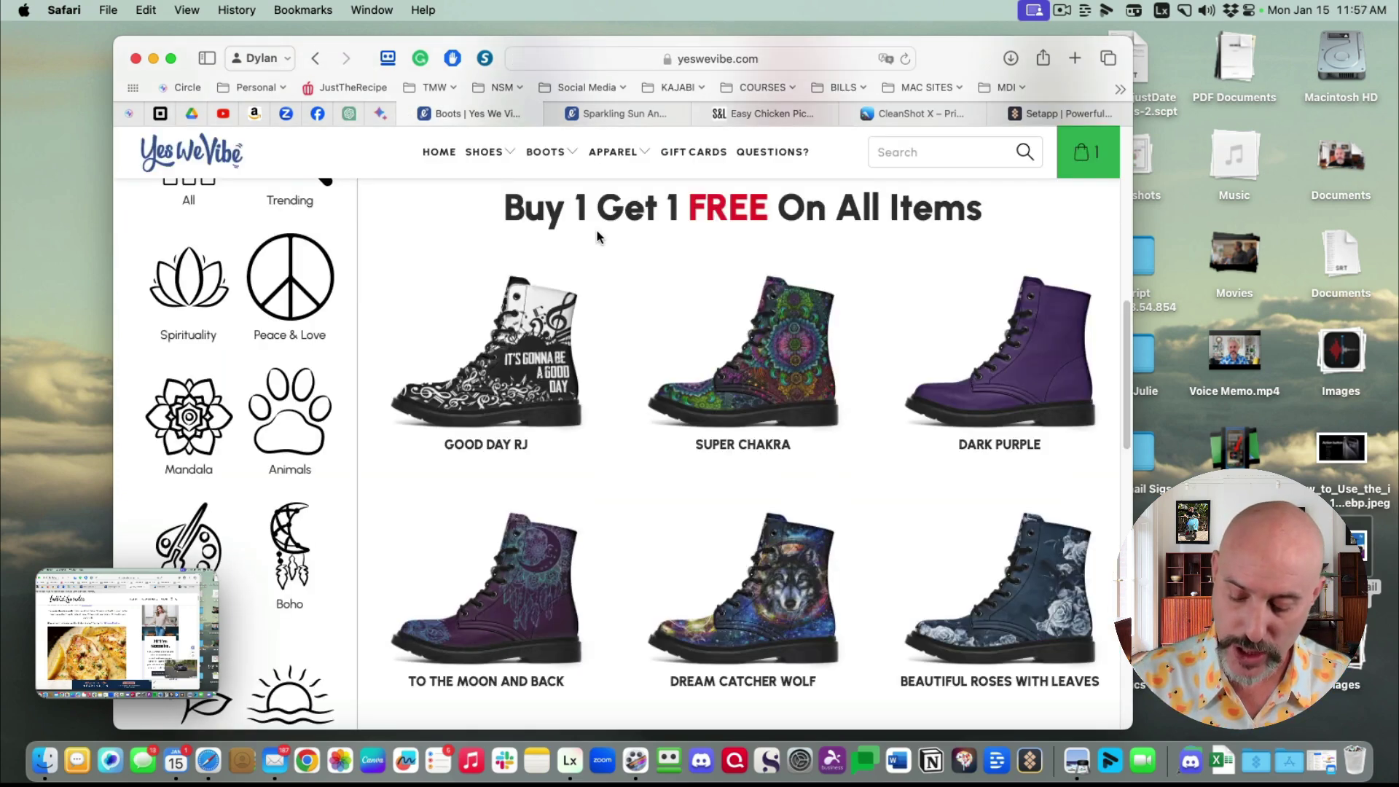
# Capture only the area around the Good Day RJ and Super Chakra boots on the Yes We Vibe page.
pyautogui.press('super+shift+4')
pyautogui.moveTo(381, 249); pyautogui.dragTo(850, 472)
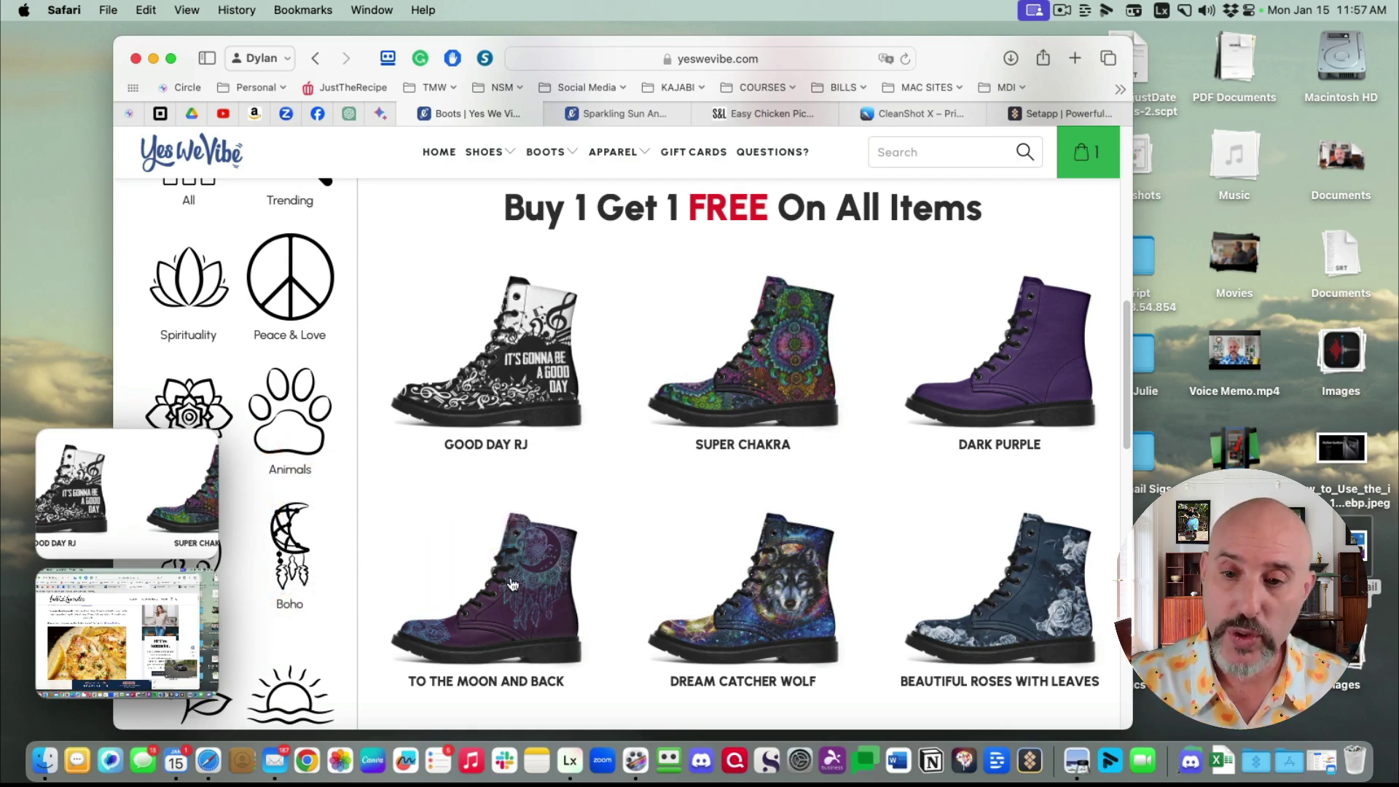
# Switch to BusyCal and take a window screenshot of its January 2024 week calendar.
pyautogui.press('super+Tab')
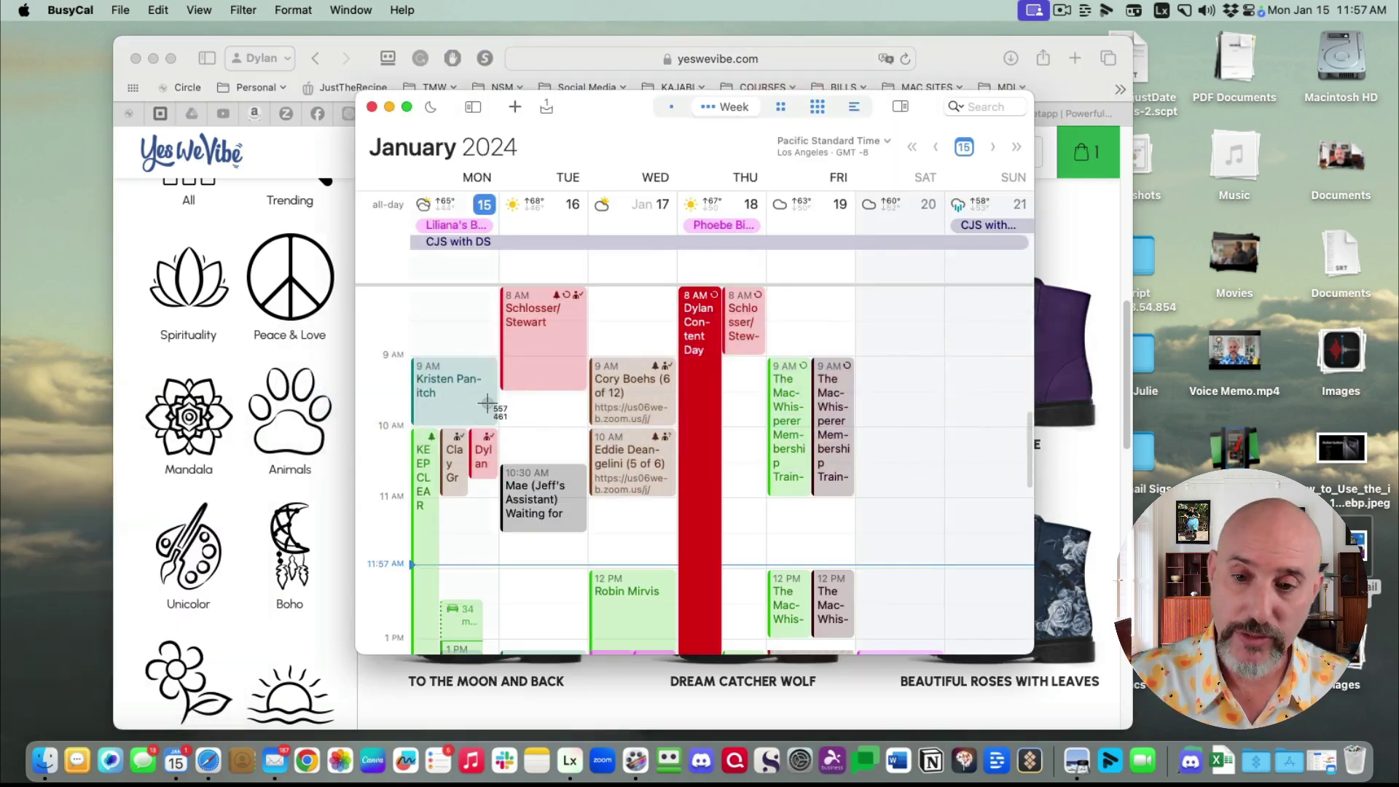
pyautogui.press('super+shift+4')
pyautogui.press('space')
pyautogui.click(685, 362)
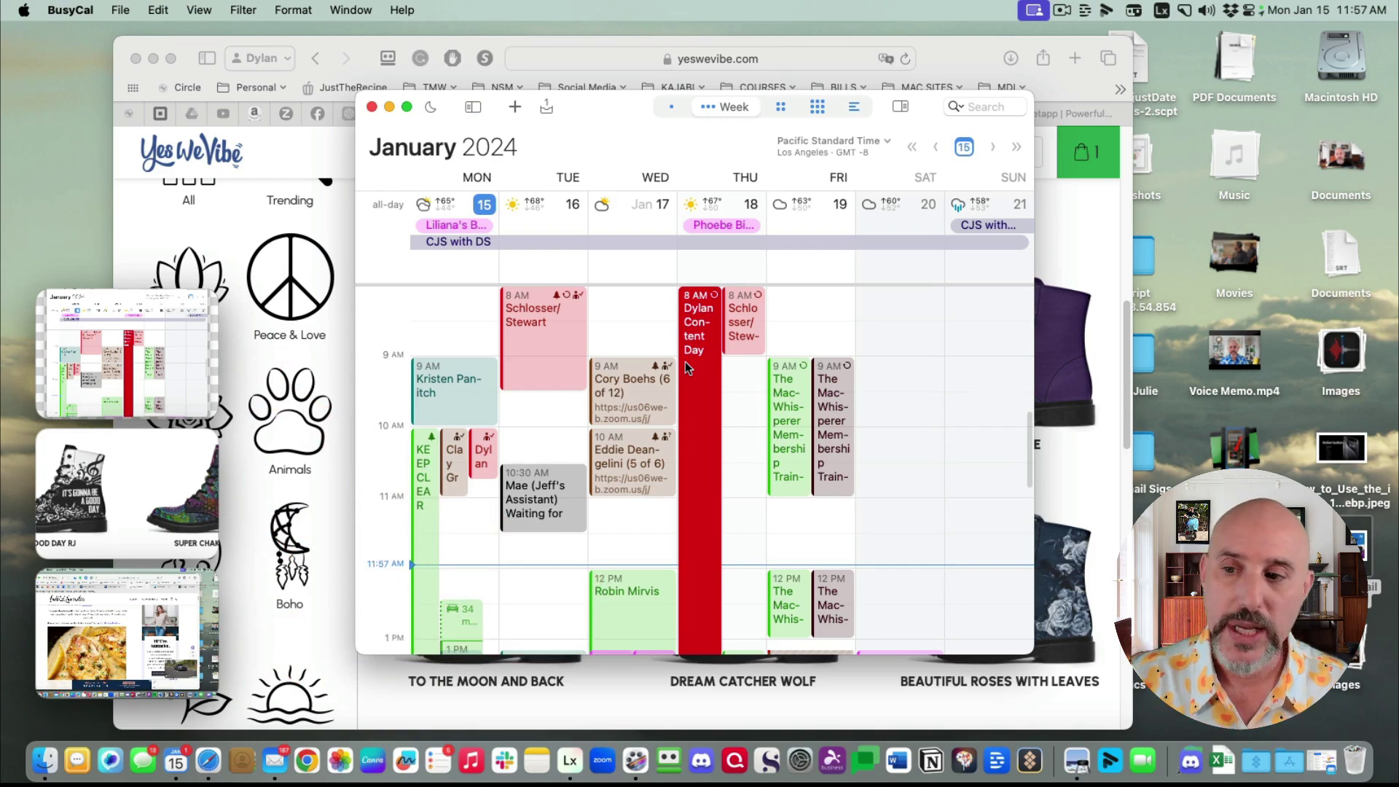
# Open the calendar screenshot for annotation and draw an arrow from the Monday "CJS with DS" entry to the red Thursday event.
pyautogui.moveTo(80, 354)
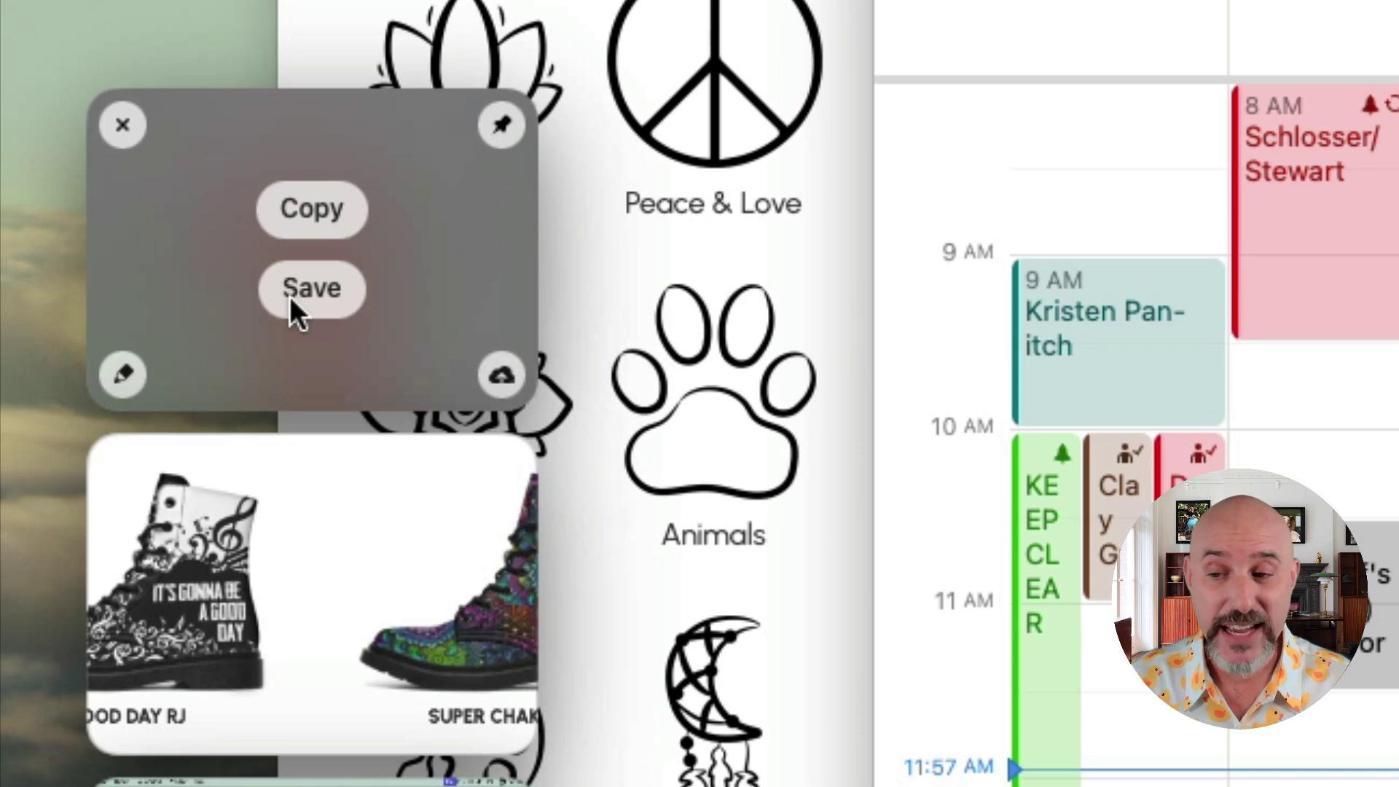
pyautogui.click(119, 378)
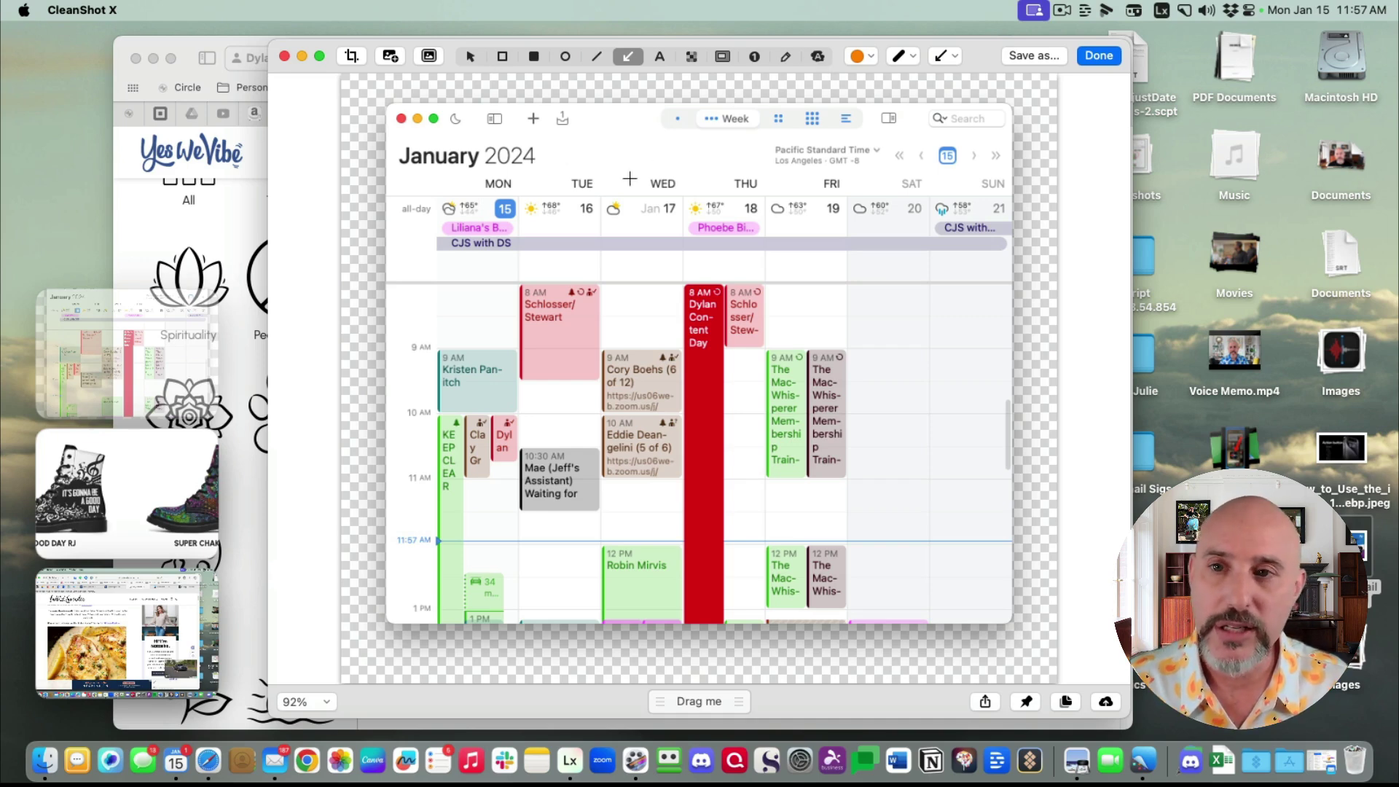
pyautogui.click(626, 56)
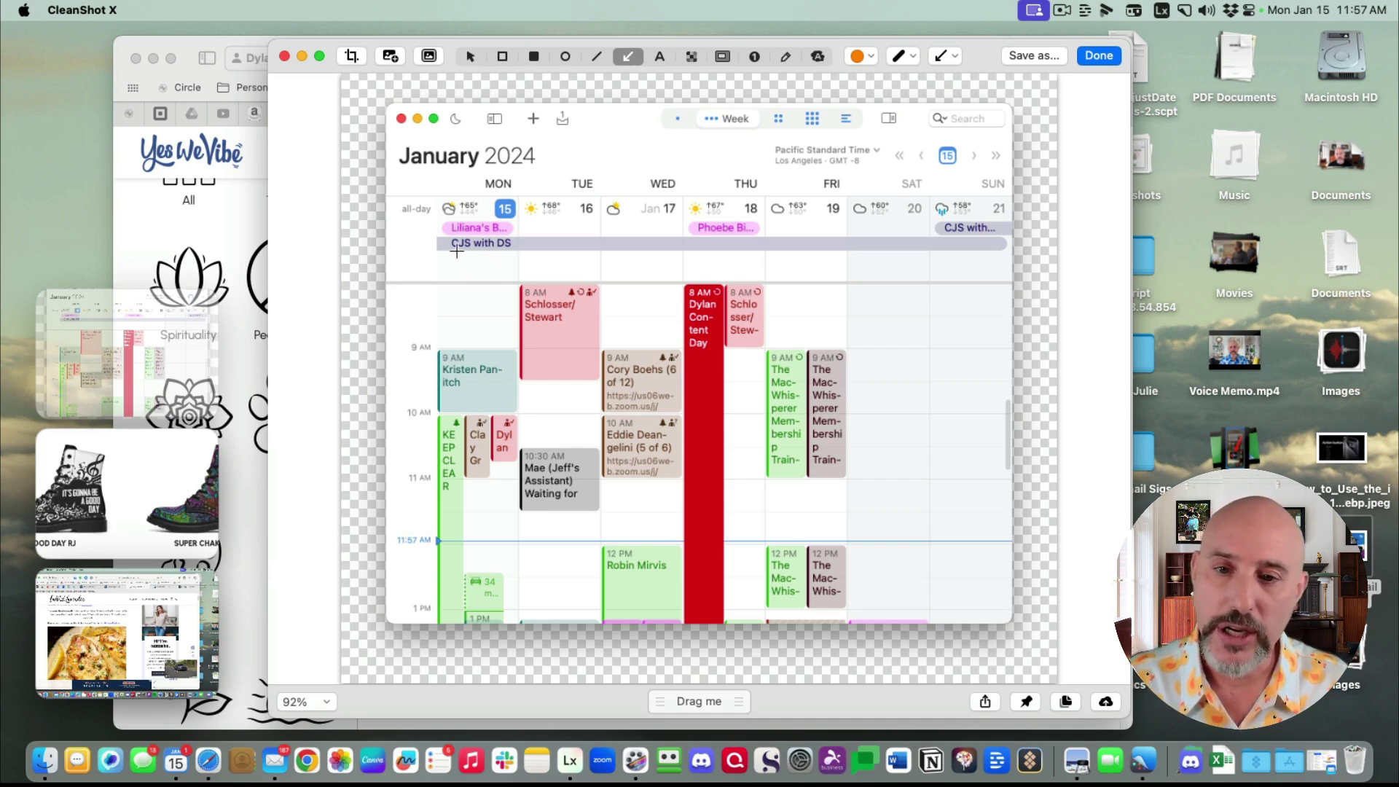
pyautogui.moveTo(453, 249); pyautogui.dragTo(725, 376)
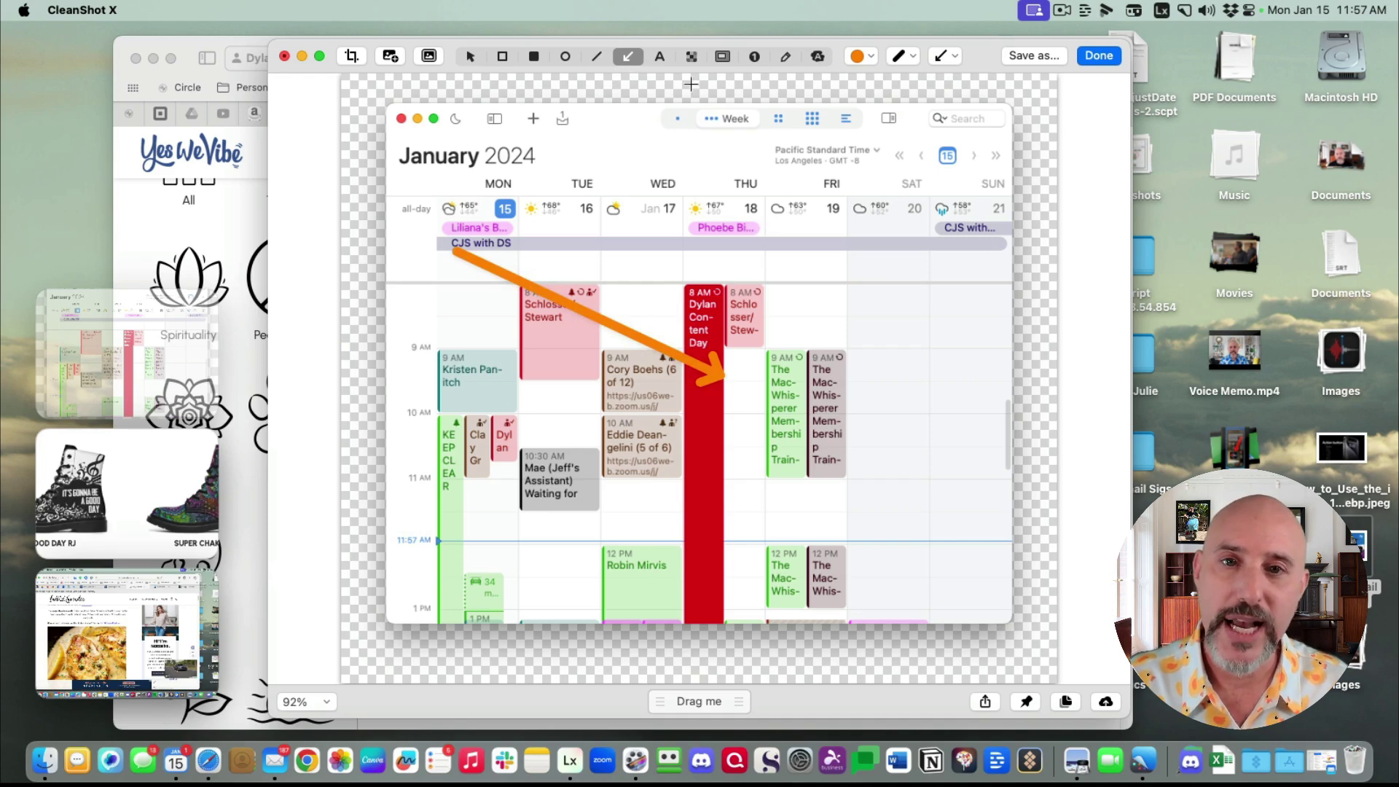
# Draw an ellipse around the Thursday and Friday date headings and format it as red with a thin line.
pyautogui.click(565, 56)
pyautogui.moveTo(665, 140); pyautogui.dragTo(879, 306)
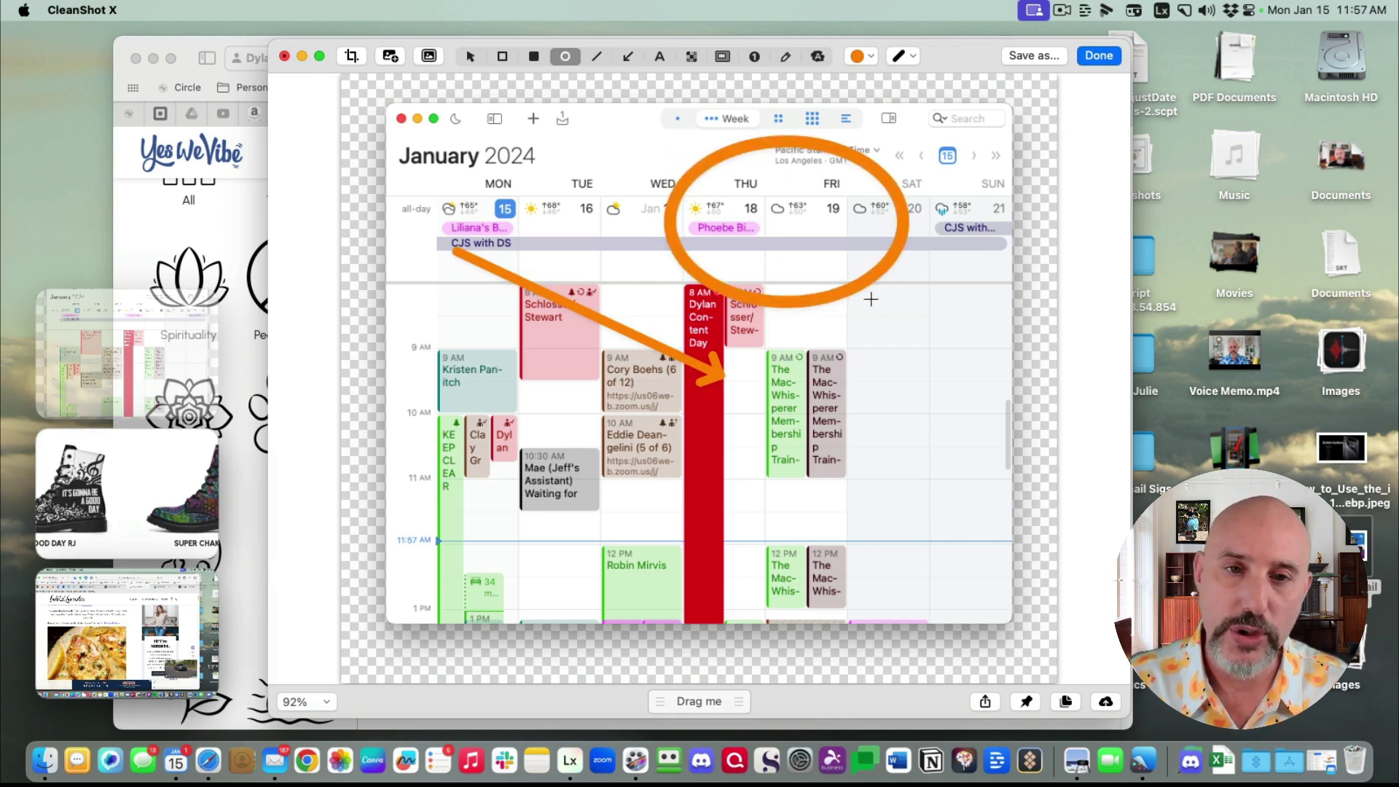
pyautogui.click(860, 56)
pyautogui.click(828, 156)
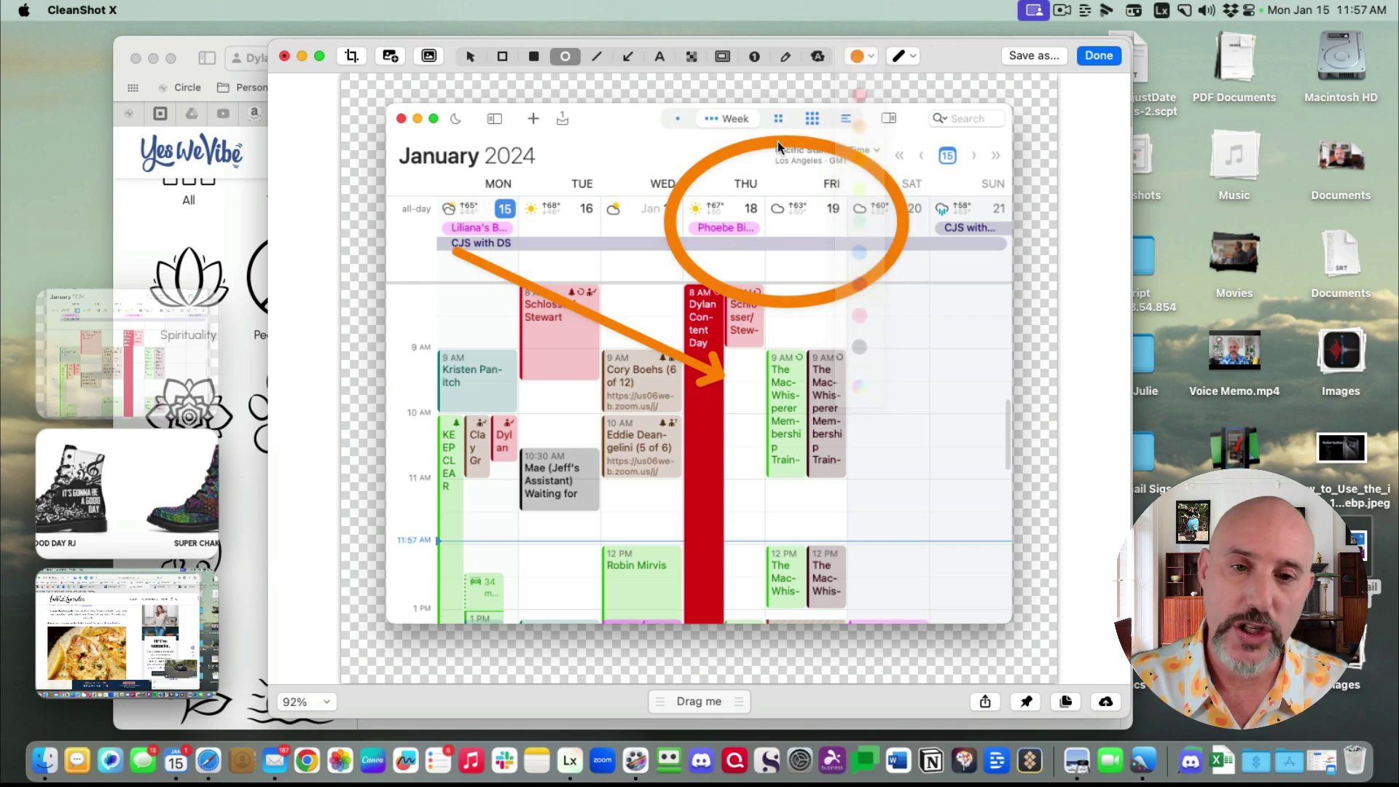
pyautogui.click(777, 141)
pyautogui.click(866, 55)
pyautogui.click(855, 89)
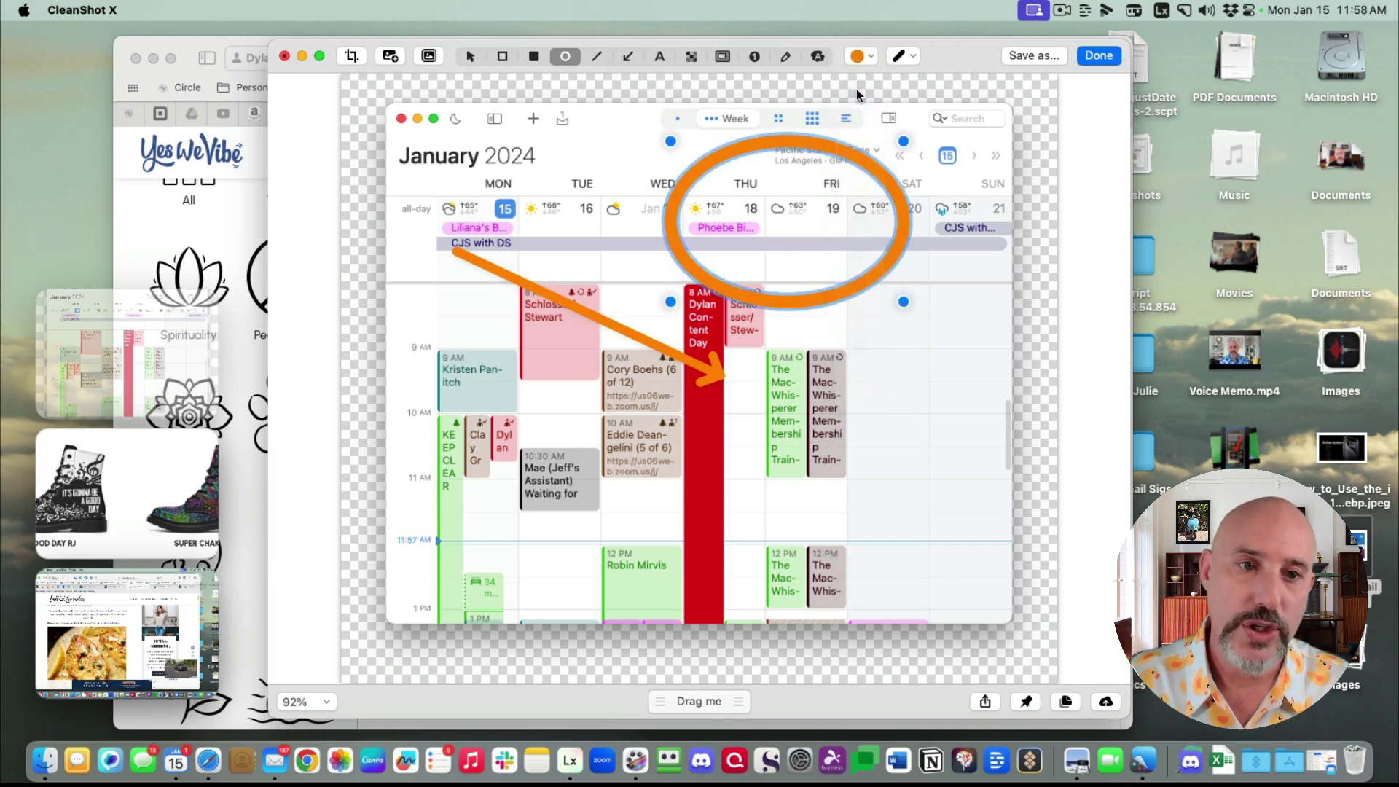
pyautogui.click(904, 56)
pyautogui.click(901, 90)
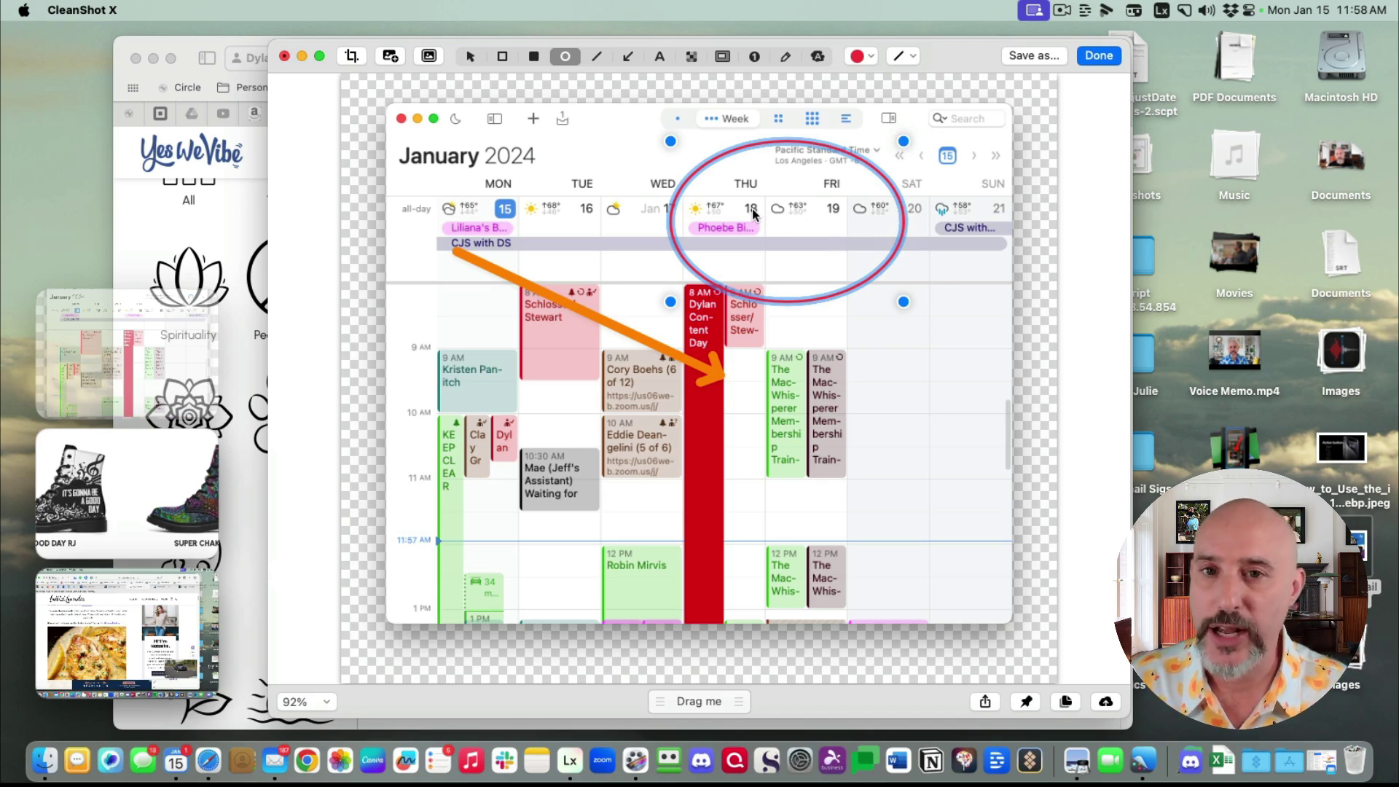
pyautogui.click(621, 116)
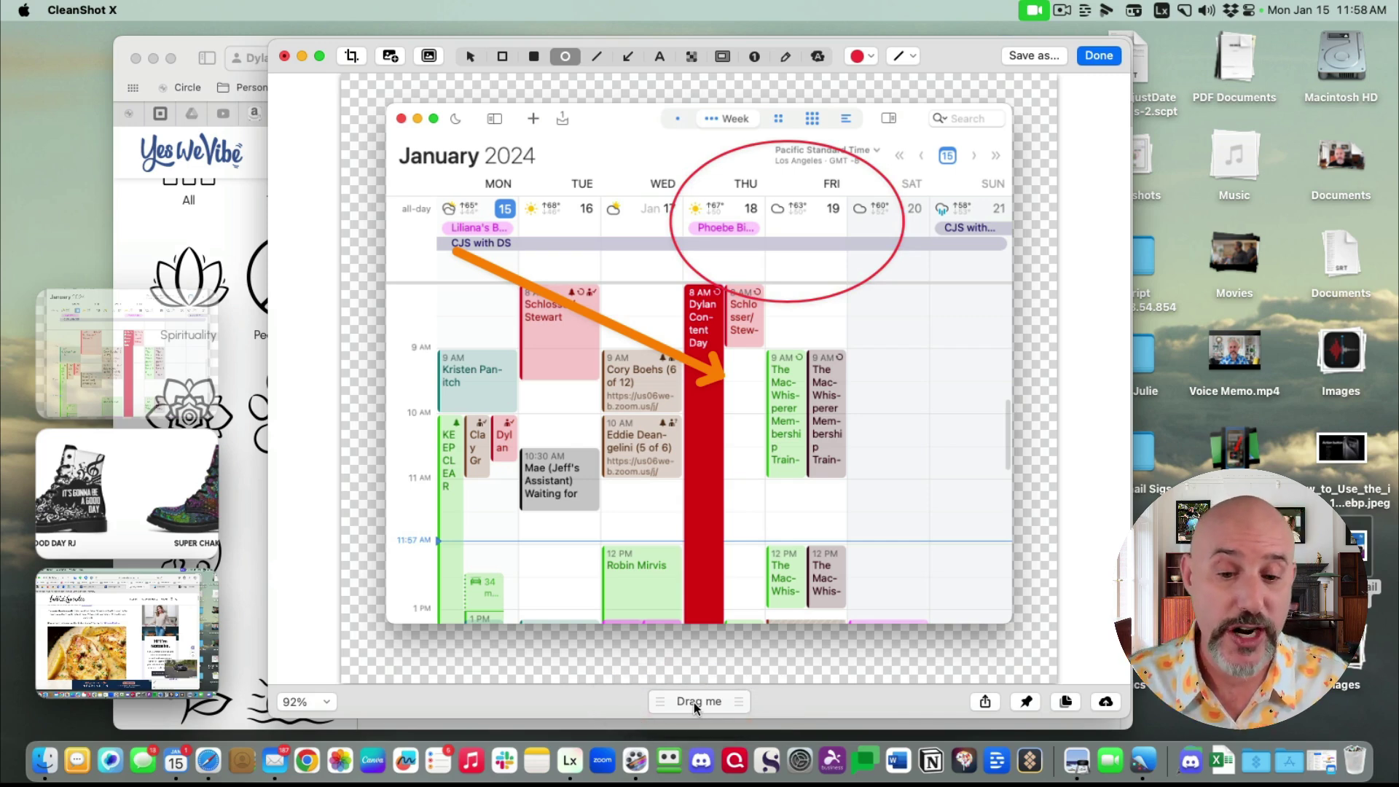
# Place the annotated calendar screenshot in a new Mail message and discard the draft.
pyautogui.moveTo(694, 703); pyautogui.dragTo(277, 761)
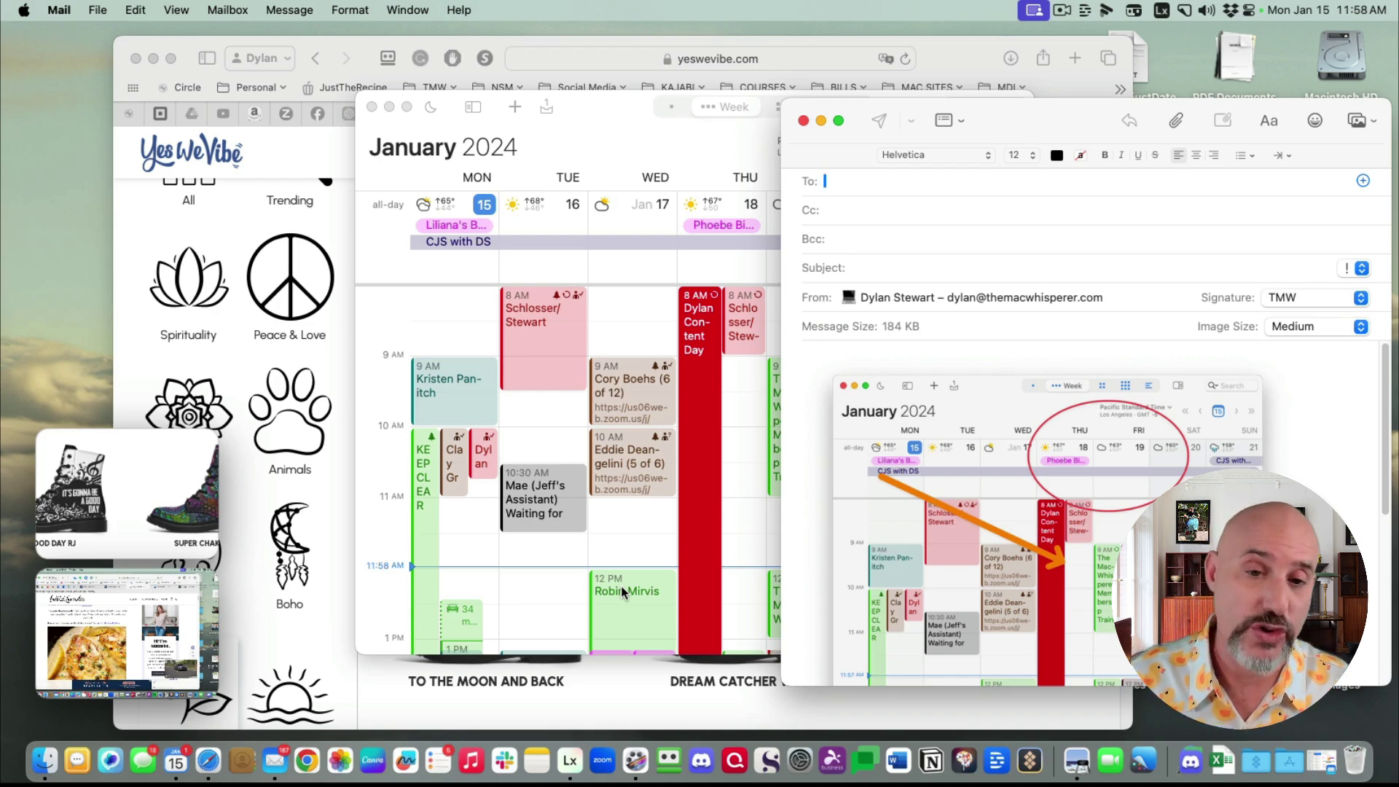
pyautogui.moveTo(82, 517)
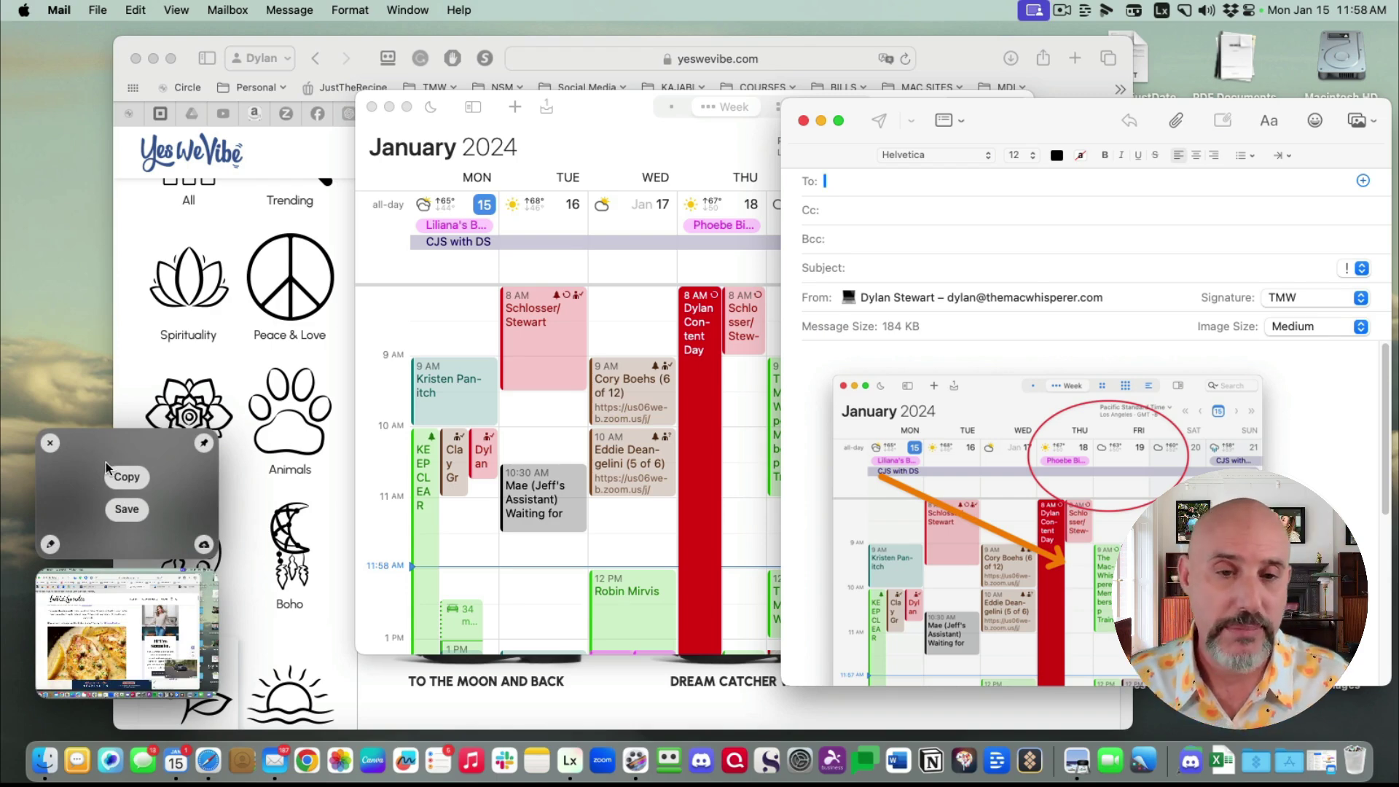
pyautogui.click(803, 119)
pyautogui.click(1066, 474)
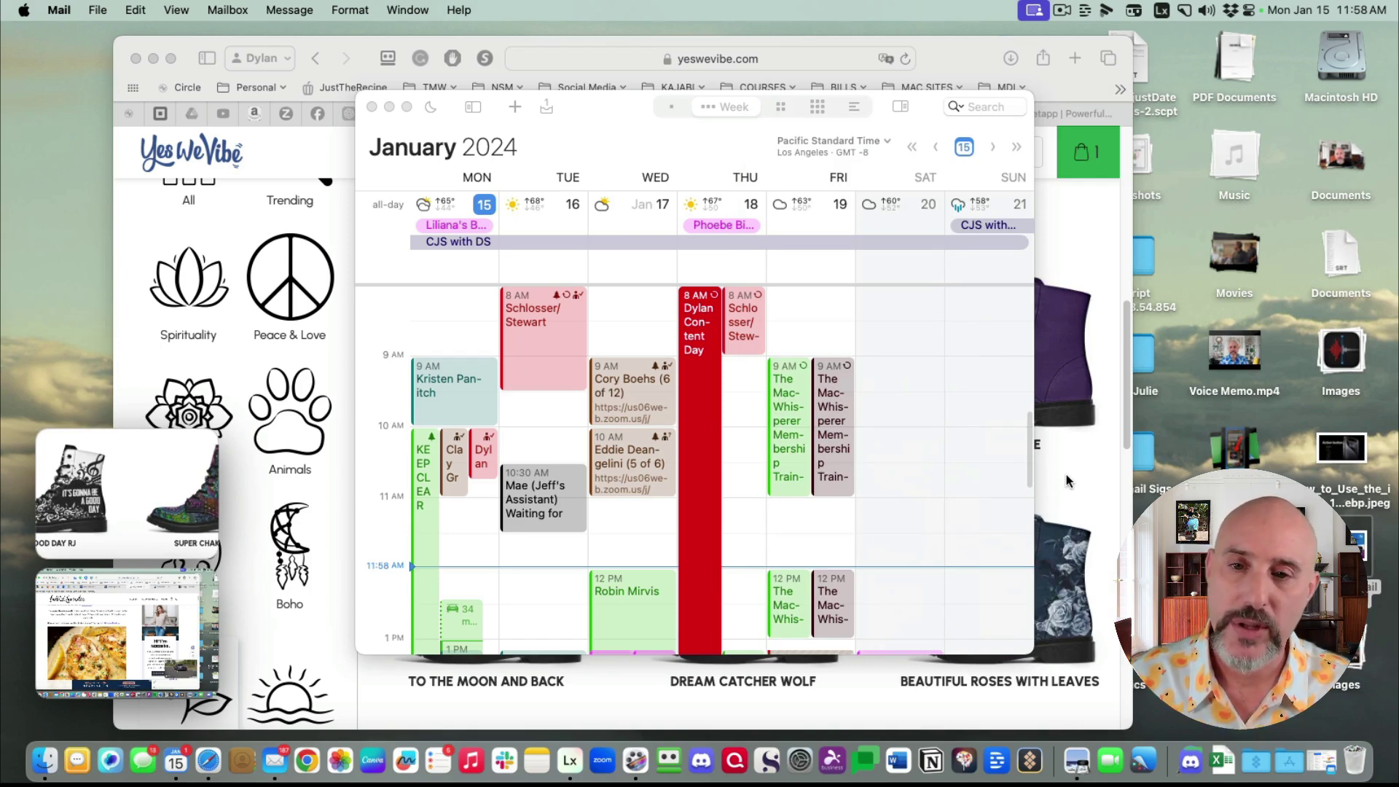
# Browse CleanShot X's capture history and restore the Setapp Favorites screenshot from 3 days ago.
pyautogui.click(1184, 10)
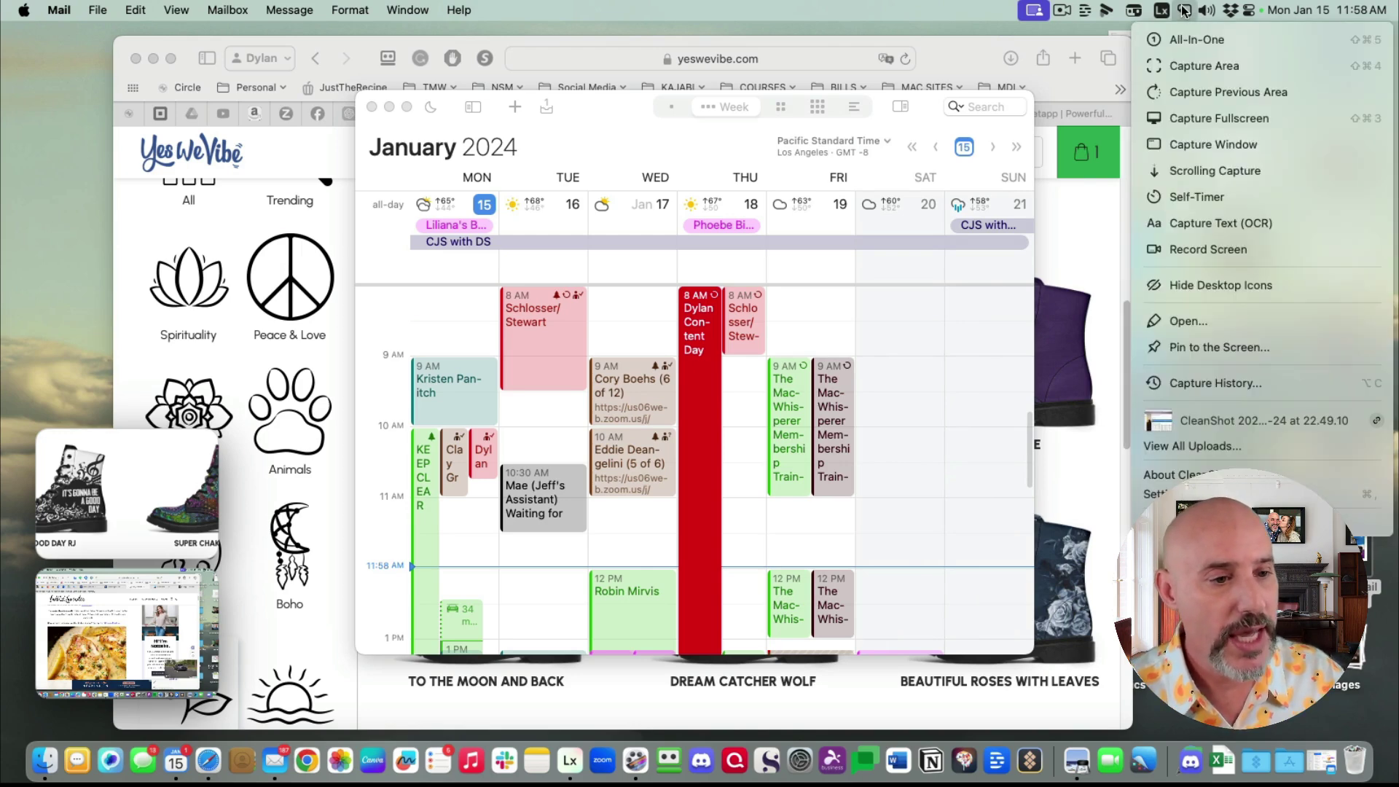
pyautogui.click(1195, 384)
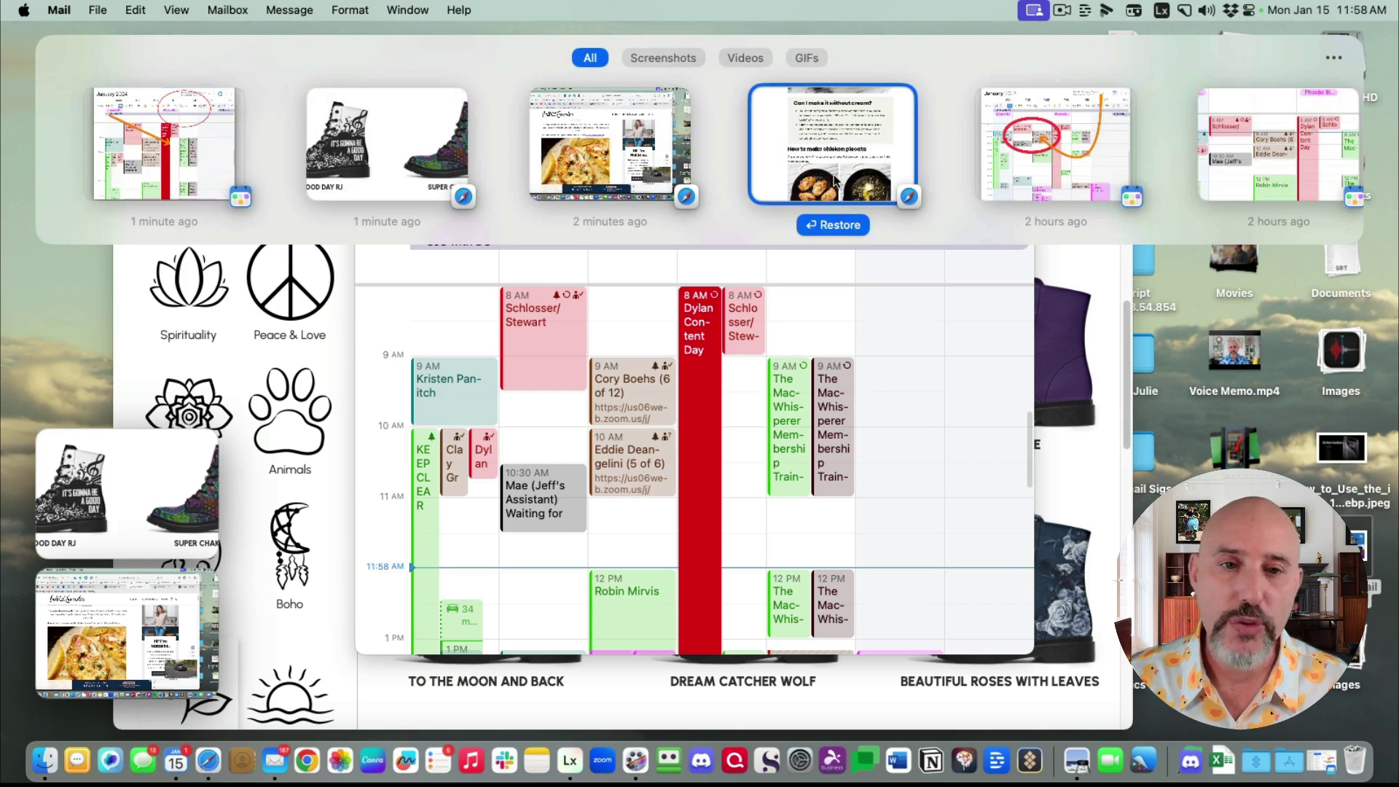
pyautogui.hscroll(10, 837, 173)
pyautogui.hscroll(8, 837, 173)
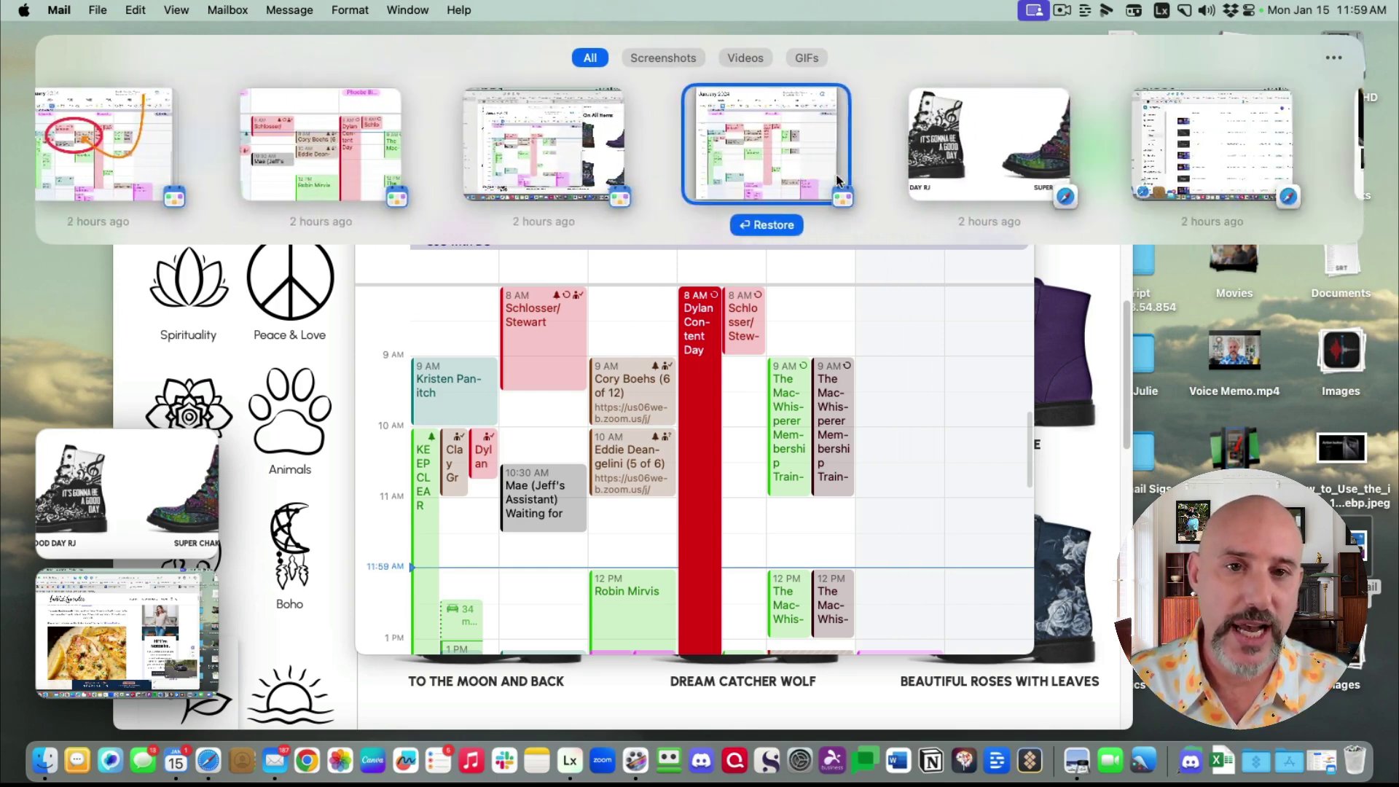
pyautogui.hscroll(5, 837, 173)
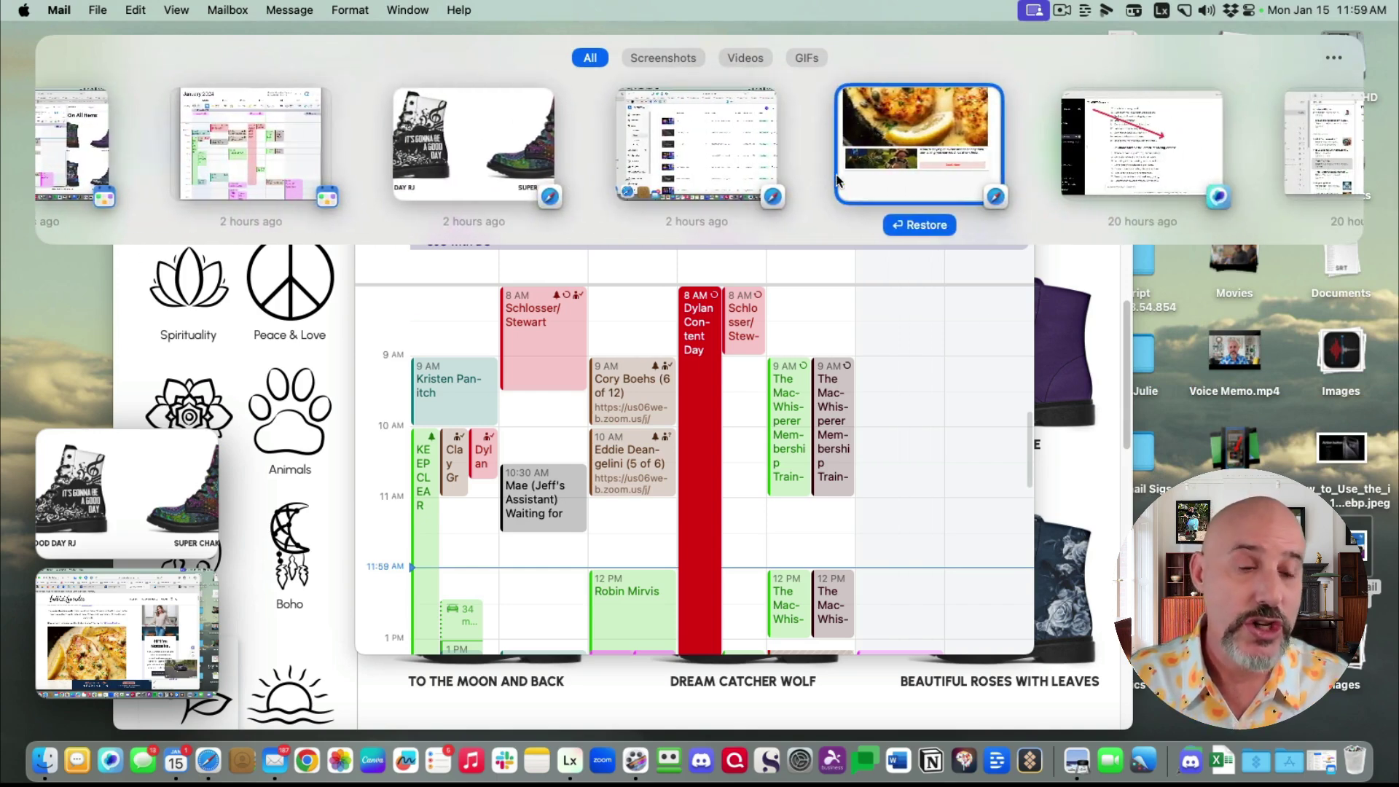
pyautogui.hscroll(10, 836, 174)
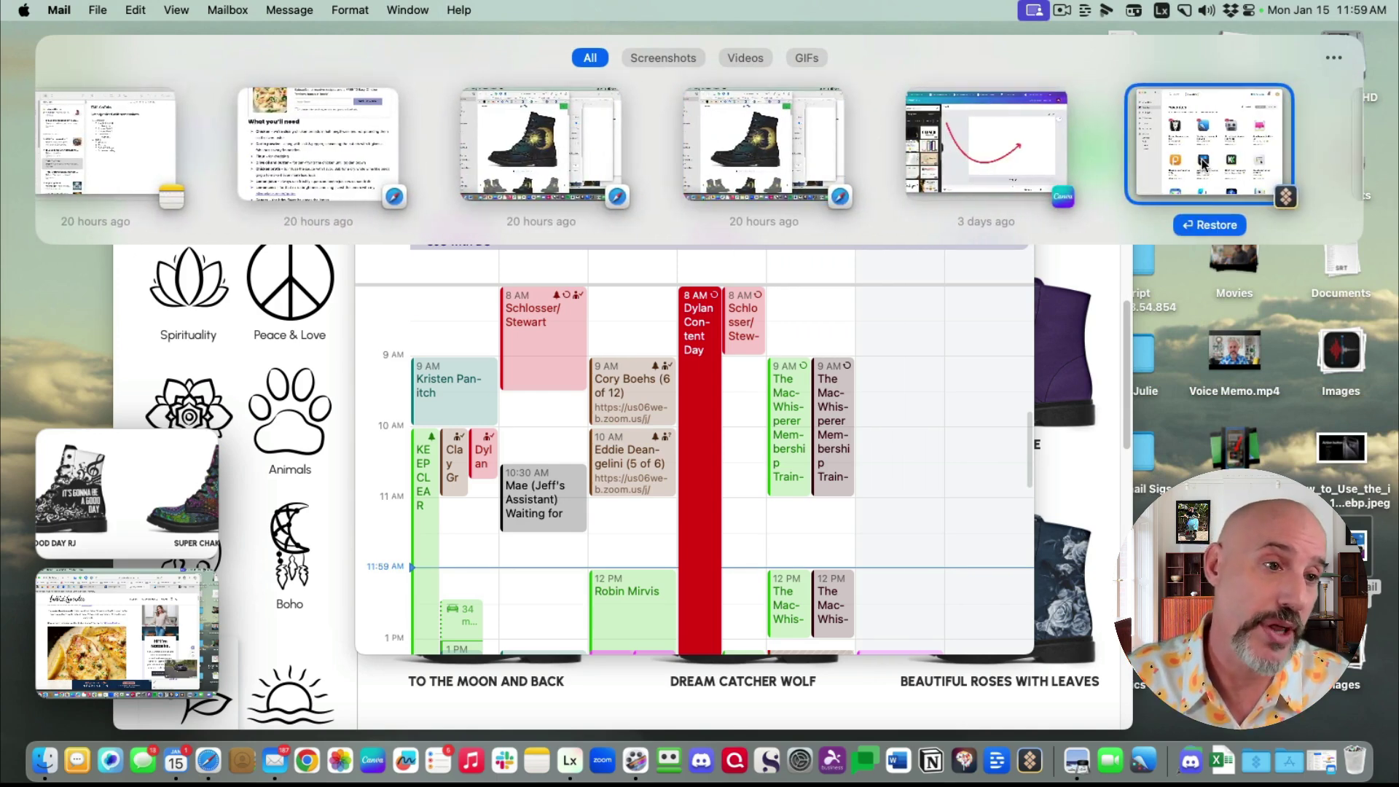
pyautogui.click(1214, 225)
# Open the restored Setapp Favorites screenshot for annotation and draw a red ellipse around the Bartender app icon.
pyautogui.moveTo(167, 342)
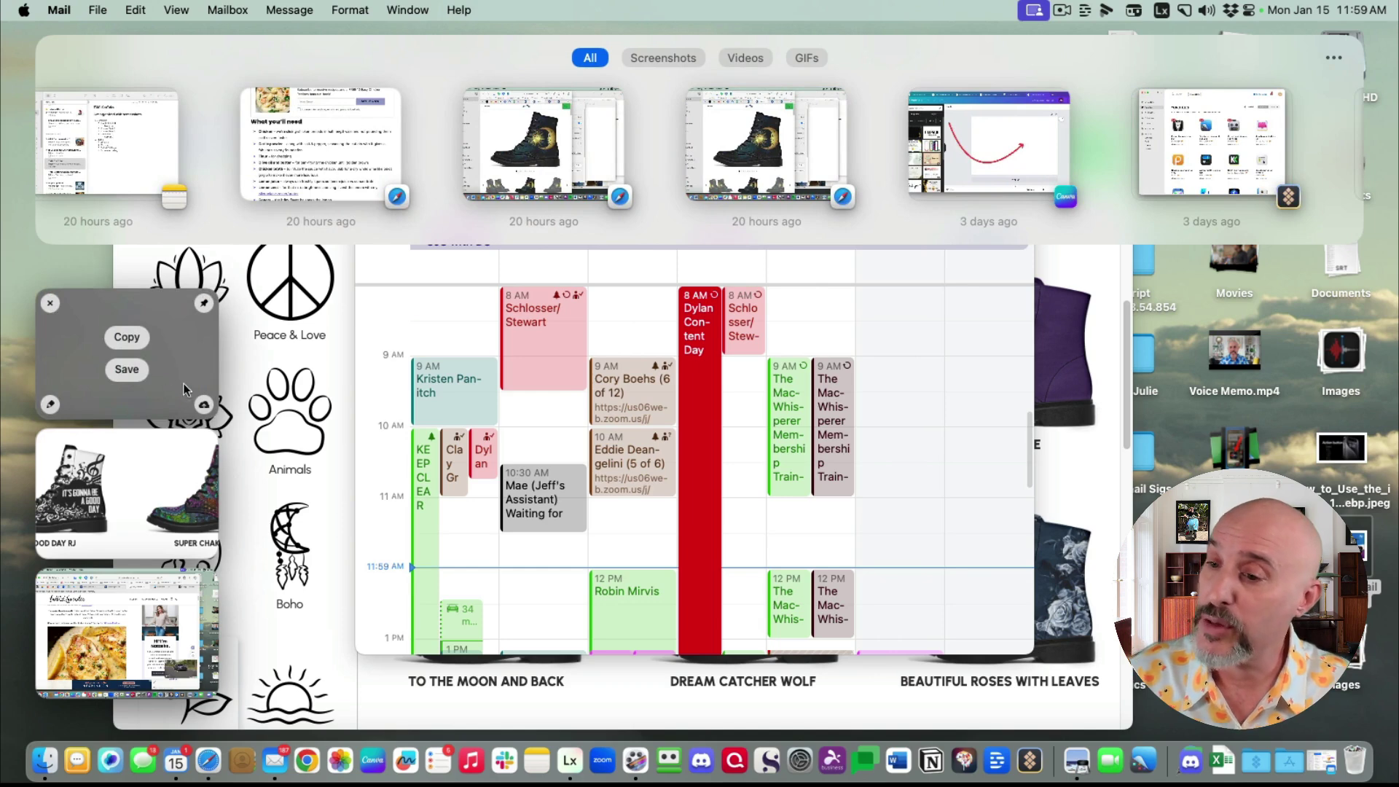
pyautogui.click(51, 406)
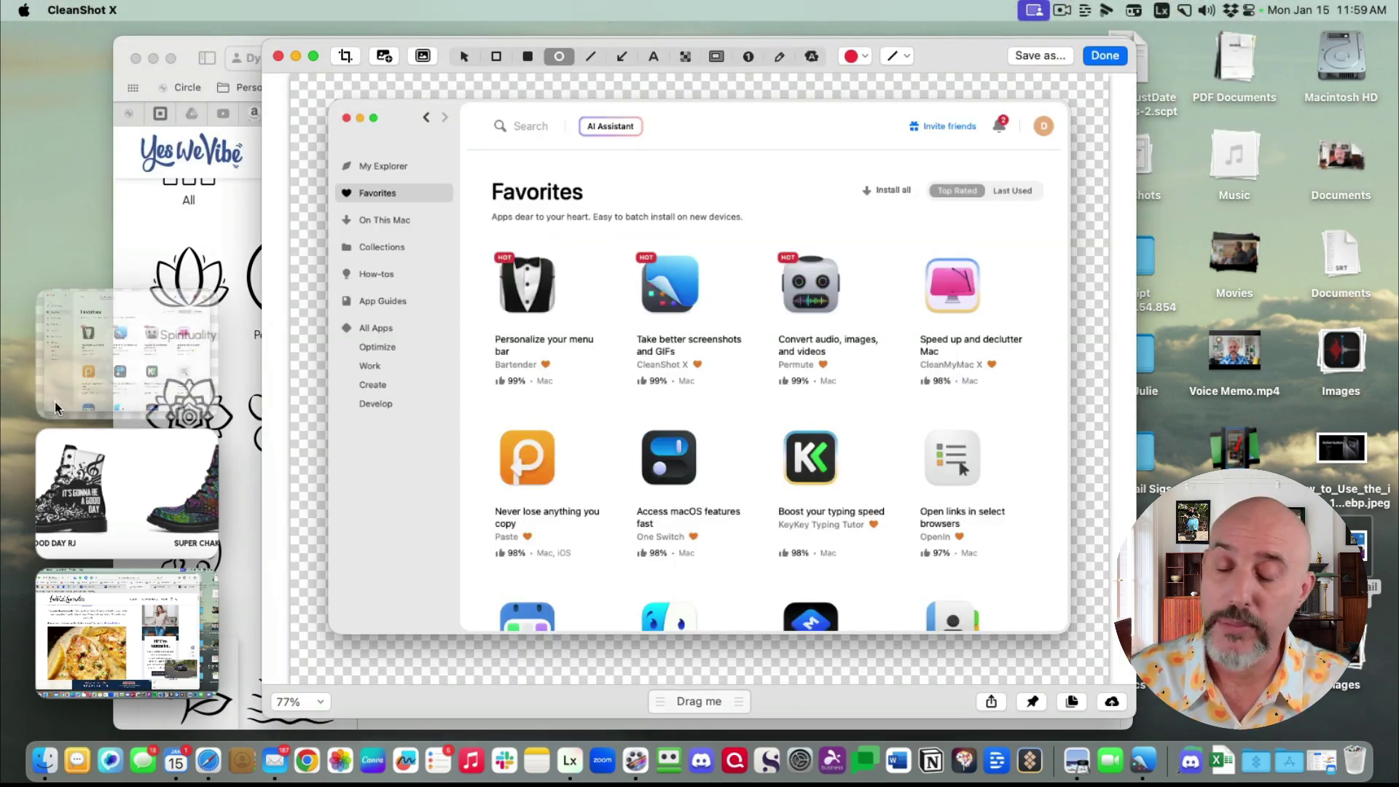
pyautogui.moveTo(453, 228); pyautogui.dragTo(623, 357)
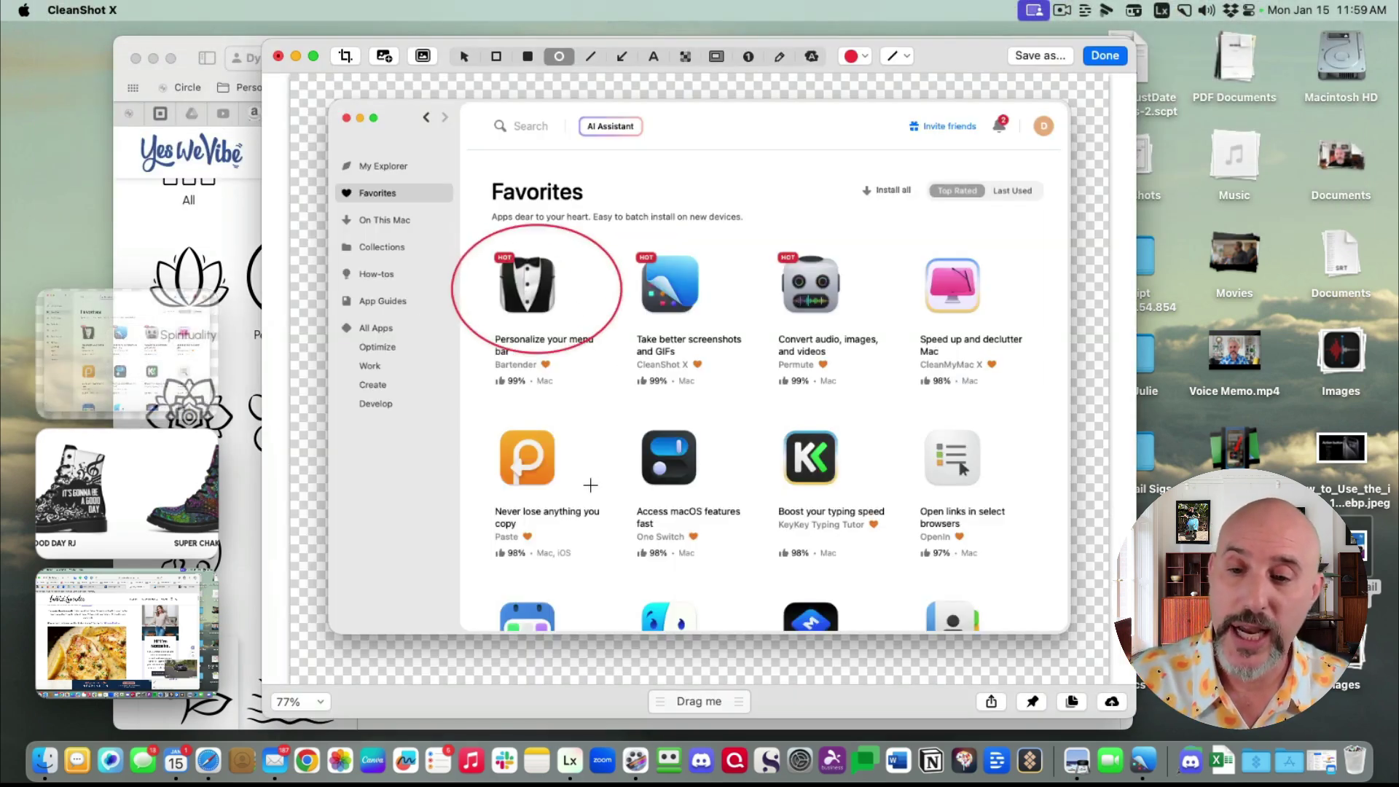
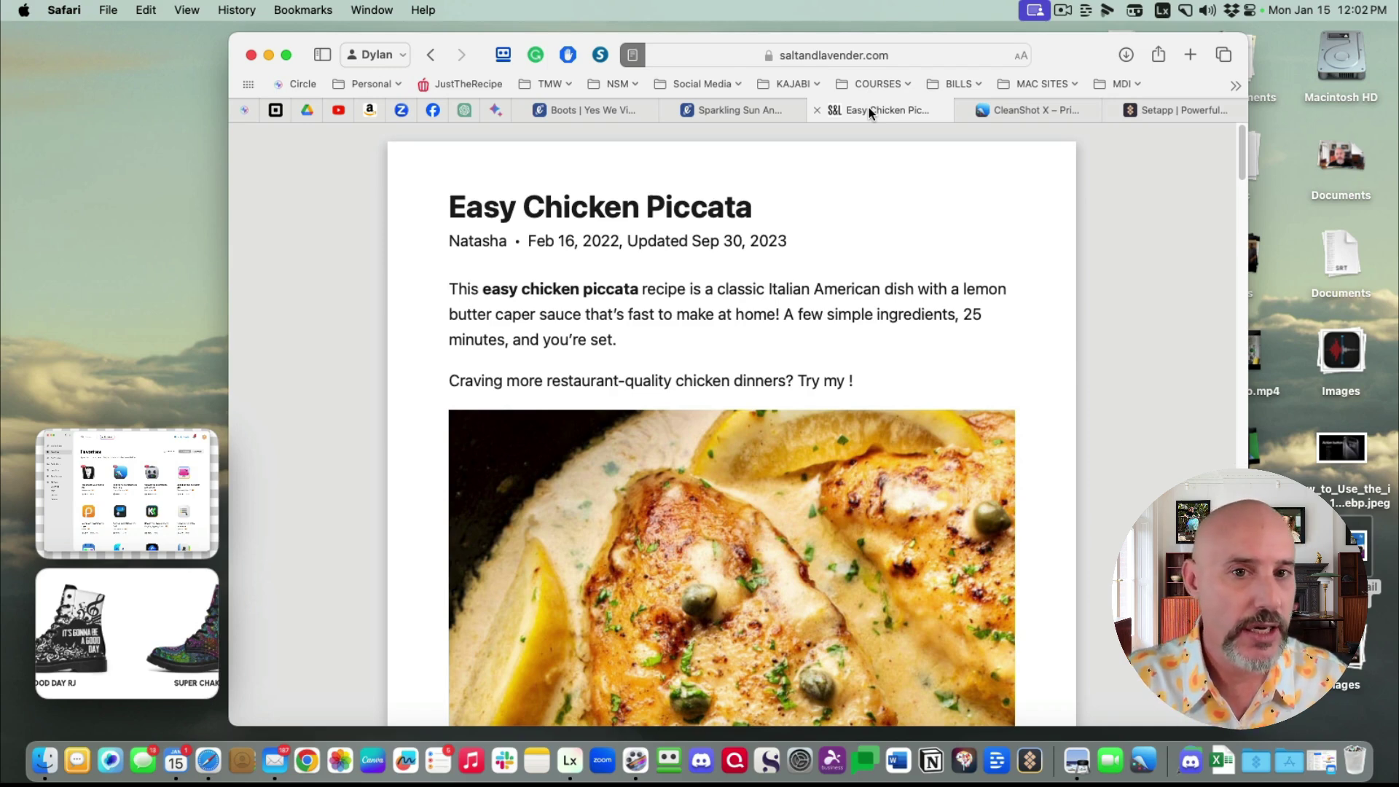
# Look over the Easy Chicken Piccata recipe down to the "How to make chicken piccata" section.
pyautogui.scroll(-10, 867, 317)
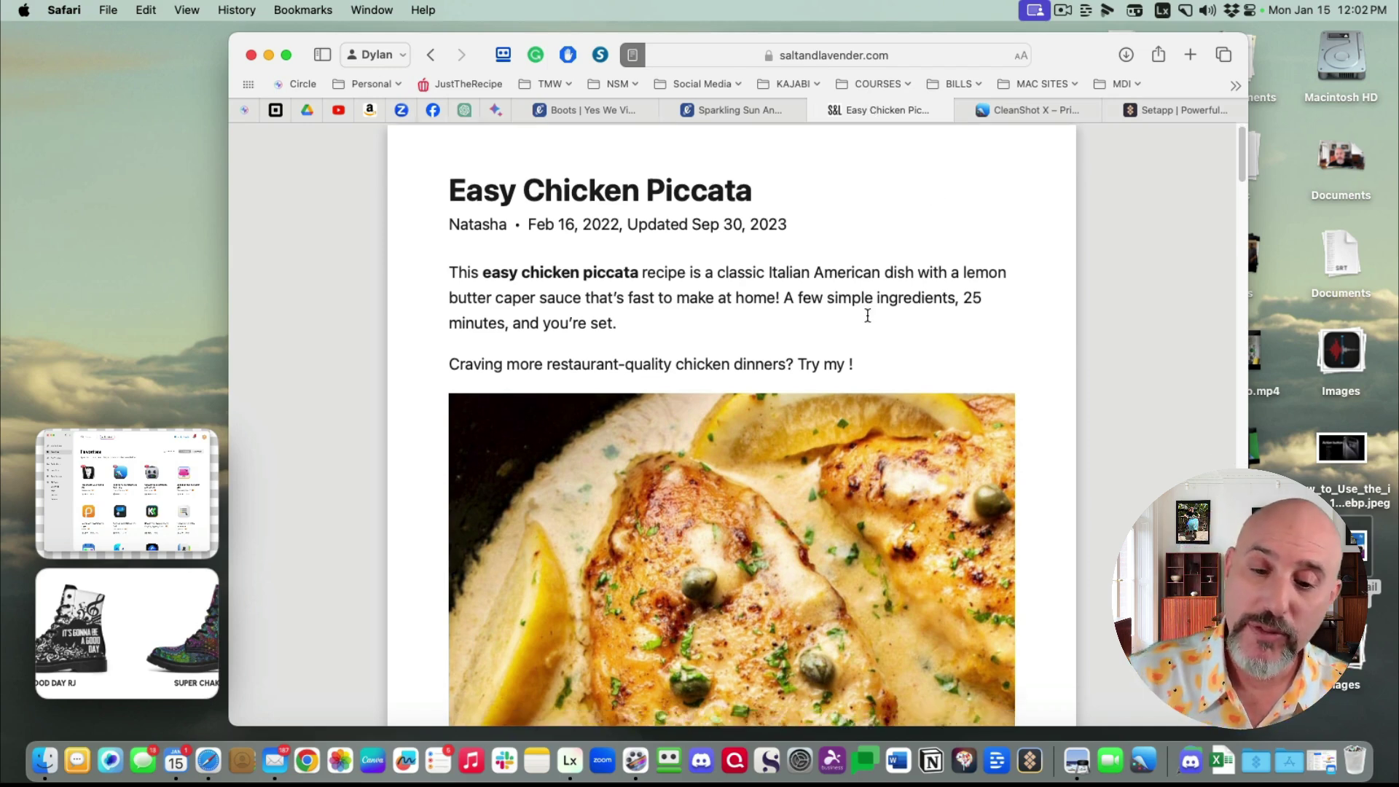
pyautogui.scroll(-20, 867, 318)
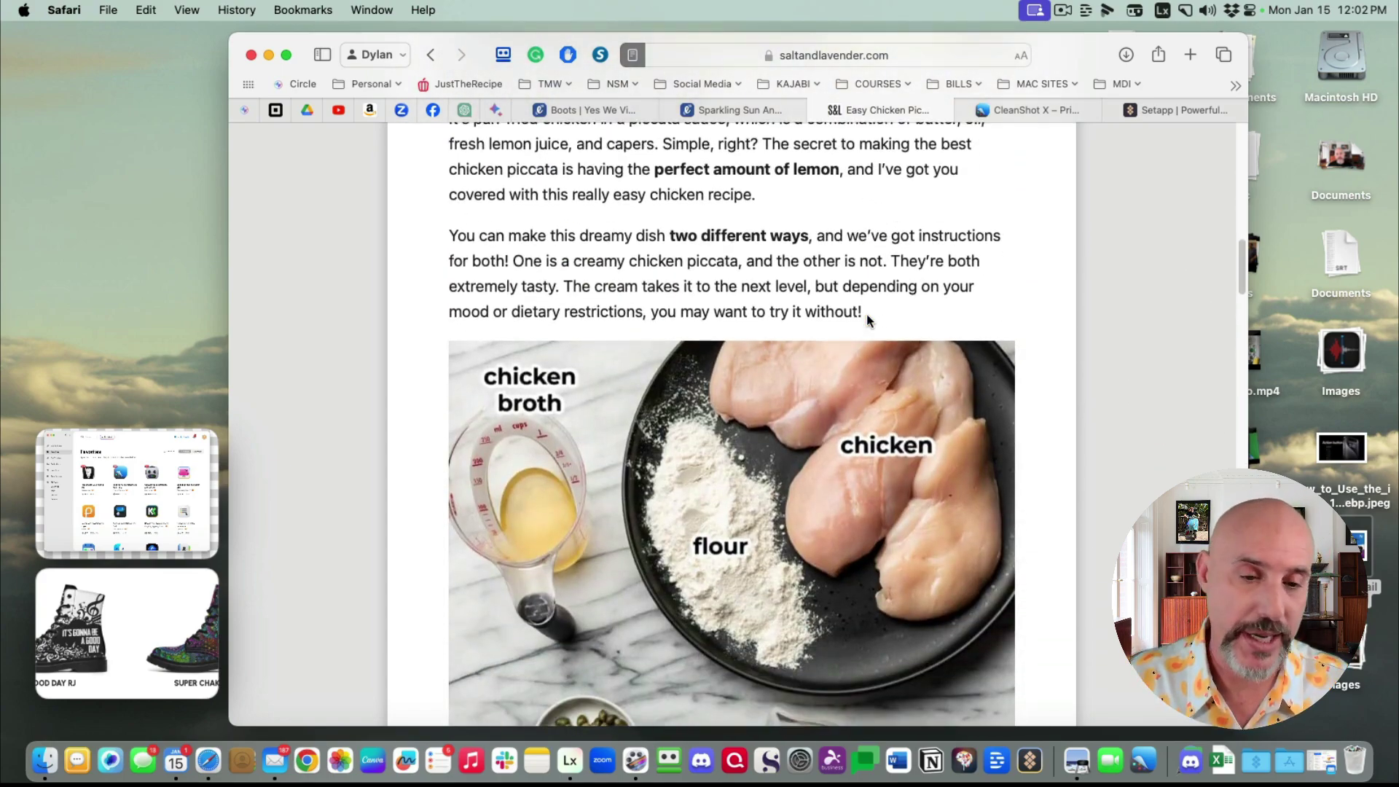
pyautogui.scroll(-5, 867, 313)
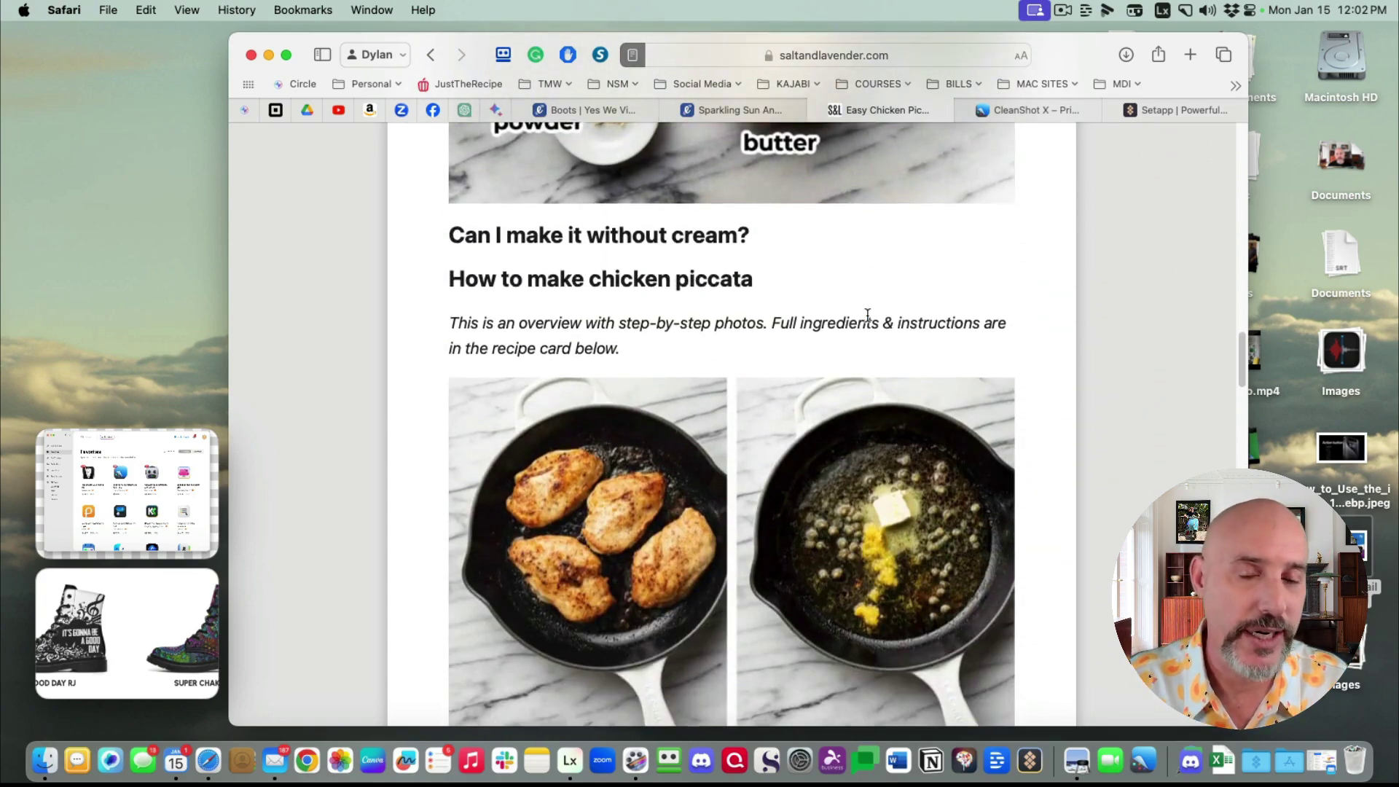
pyautogui.scroll(15, 867, 315)
pyautogui.scroll(1, 867, 315)
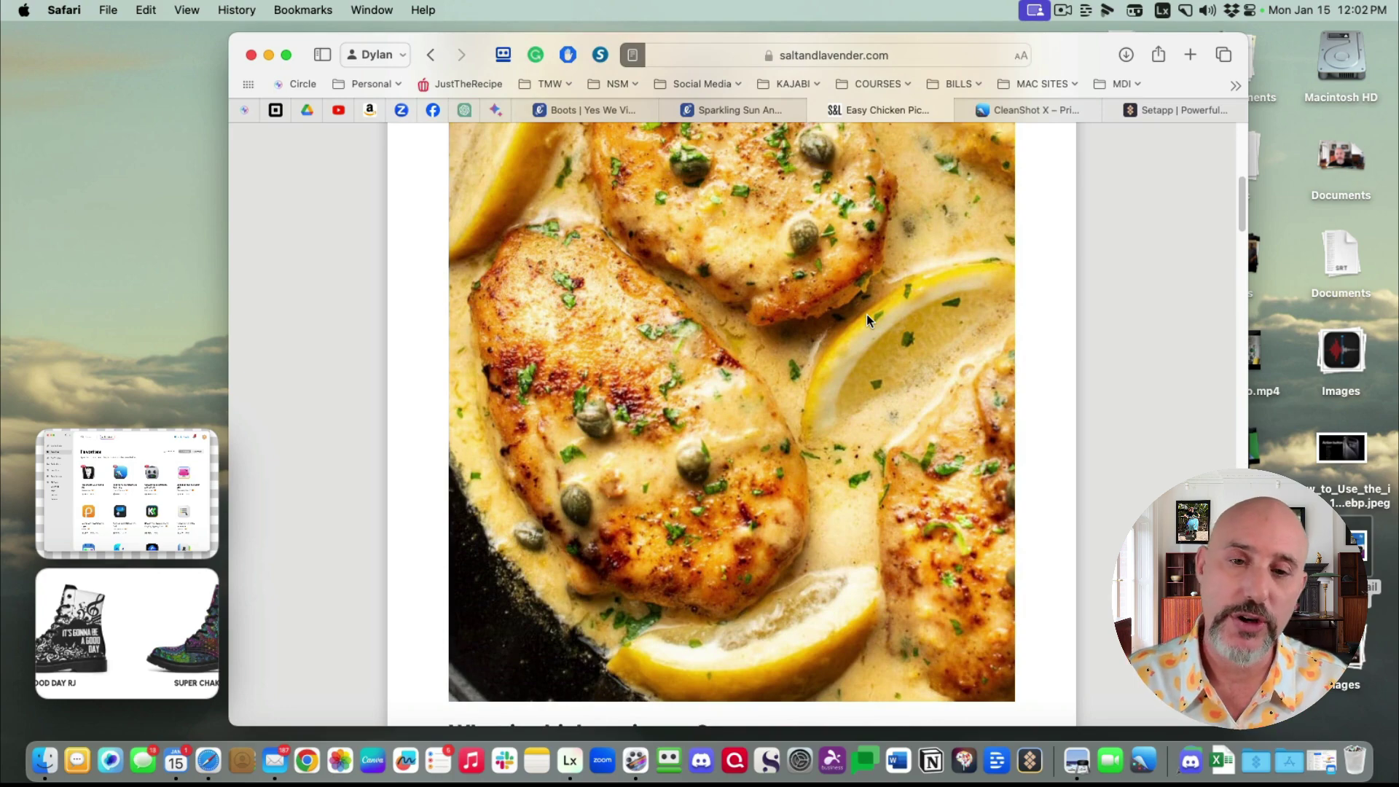
pyautogui.scroll(-15, 867, 317)
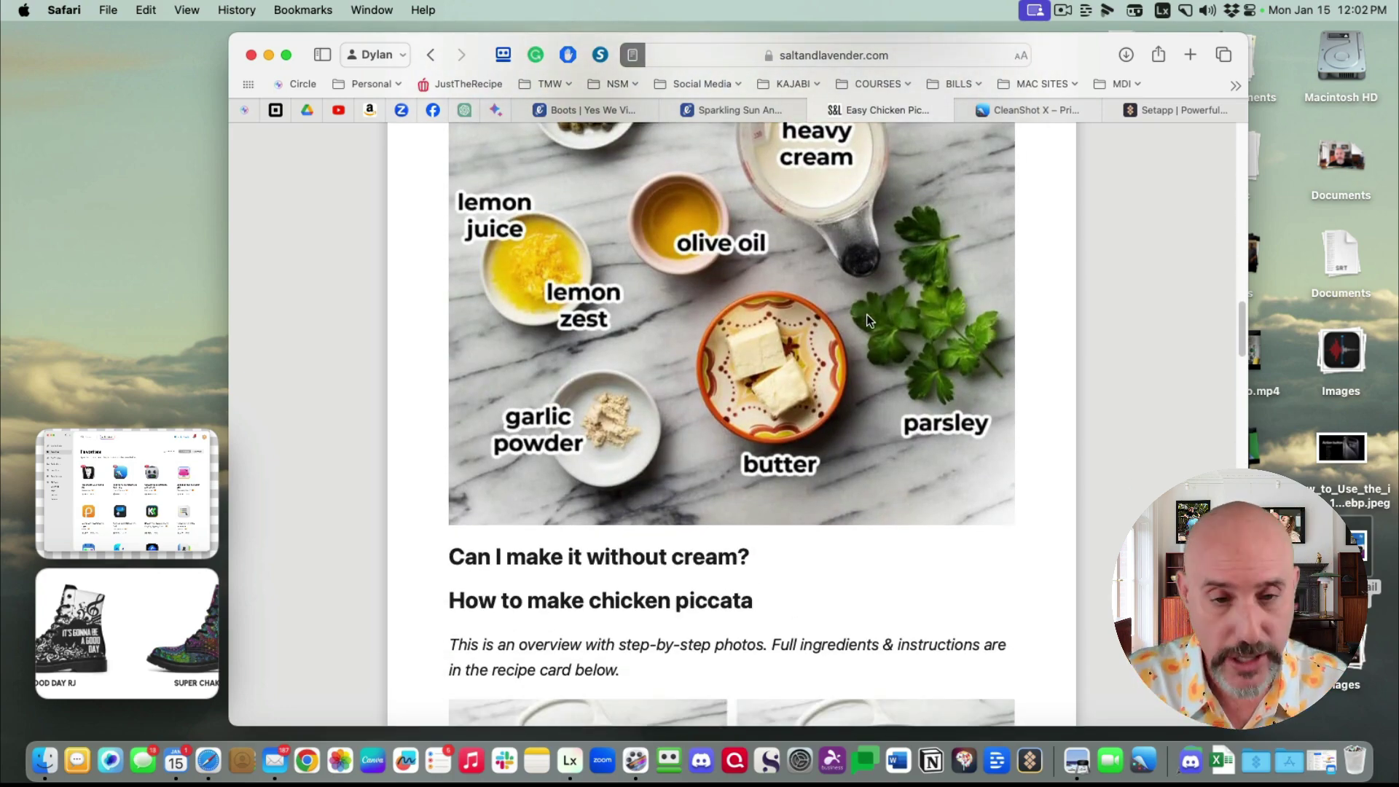
pyautogui.scroll(-5, 866, 317)
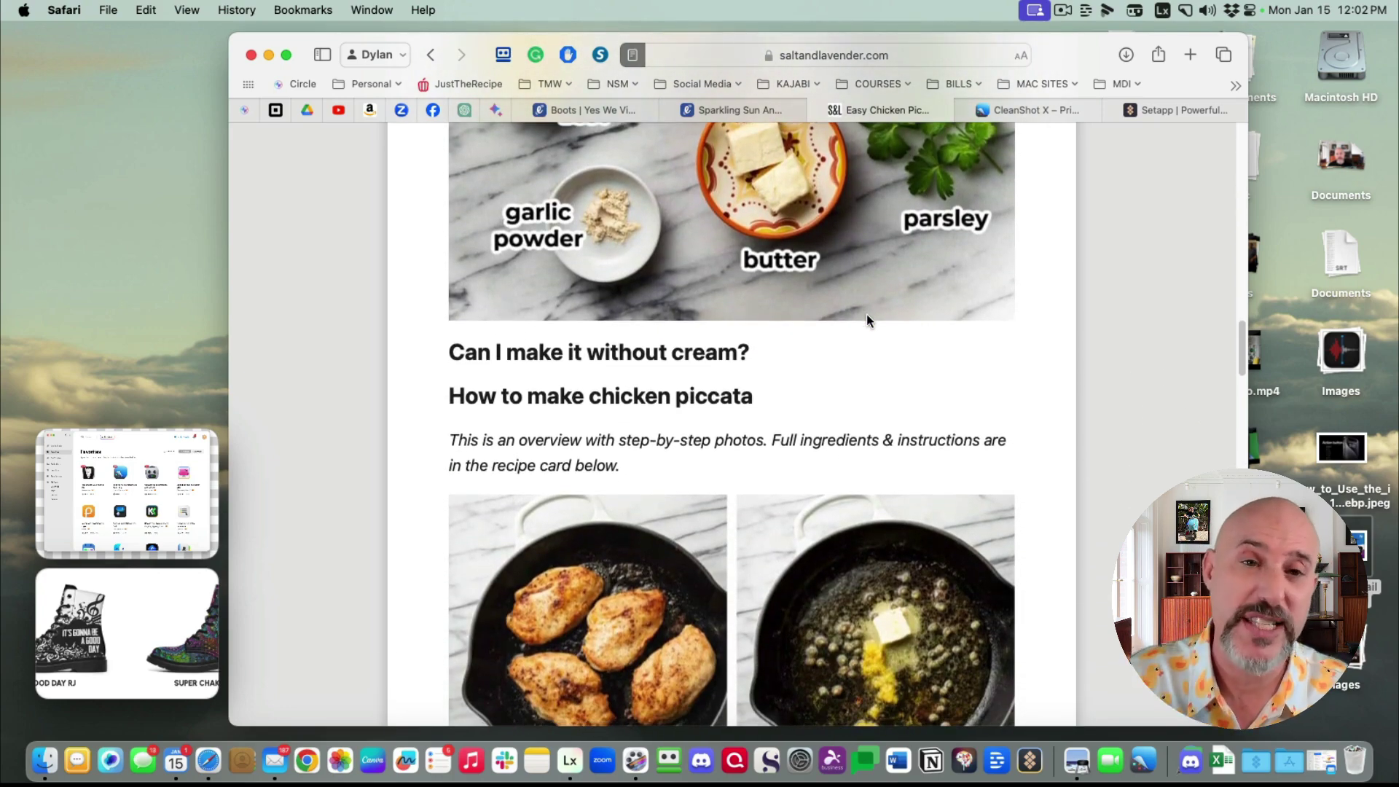
# Take an auto-scrolling capture of the Easy Chicken Piccata recipe from its title down to the lemon chicken piccata summary.
pyautogui.scroll(15, 867, 320)
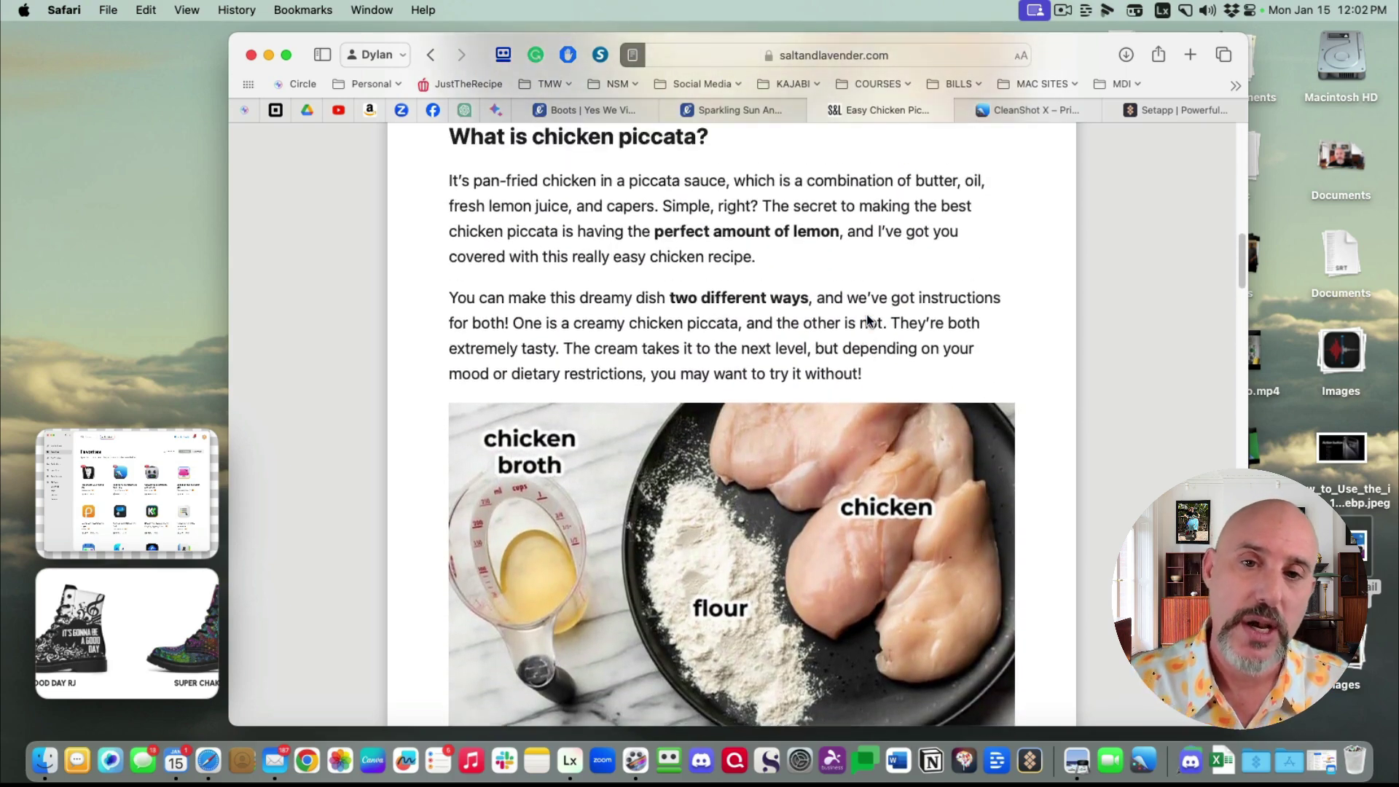
pyautogui.scroll(10, 867, 318)
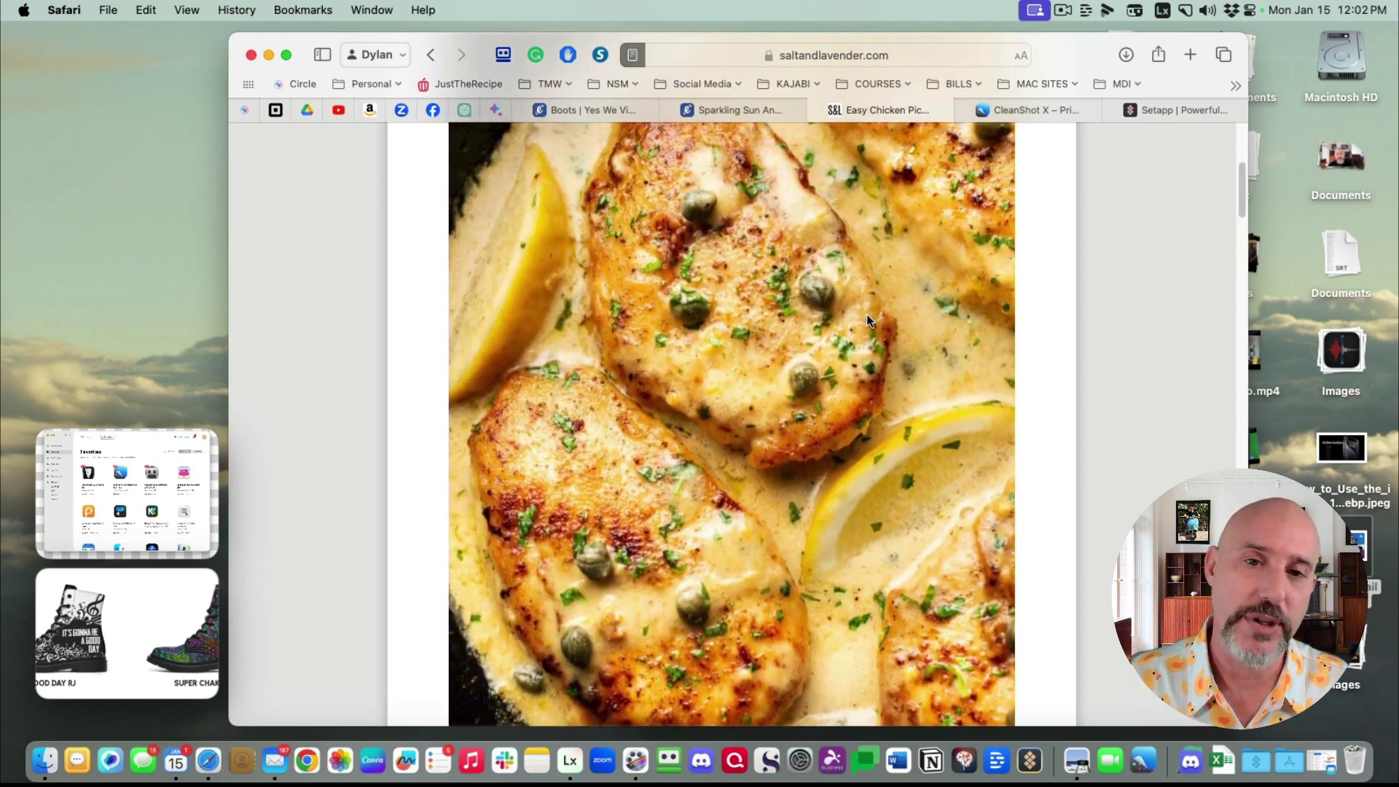
pyautogui.scroll(6, 868, 319)
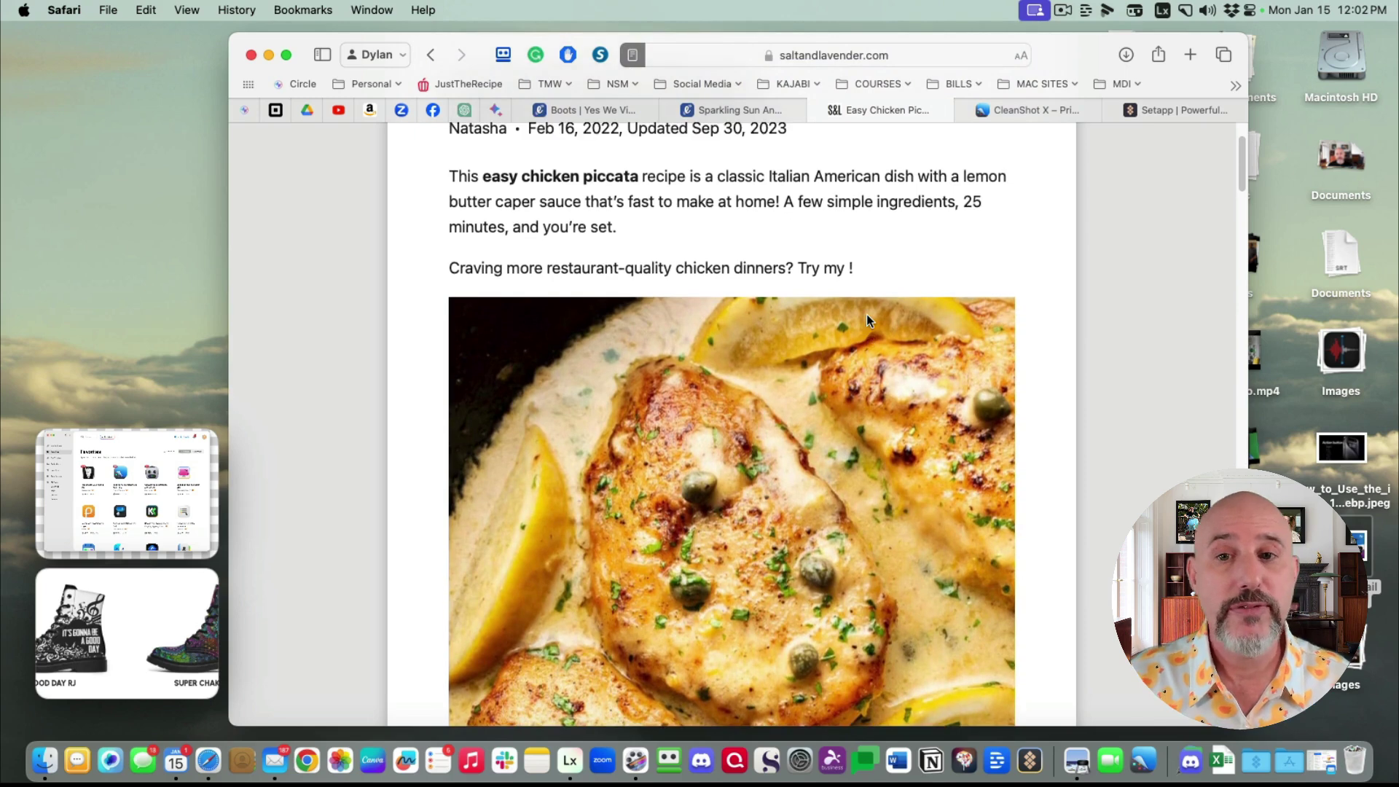
pyautogui.scroll(1, 867, 321)
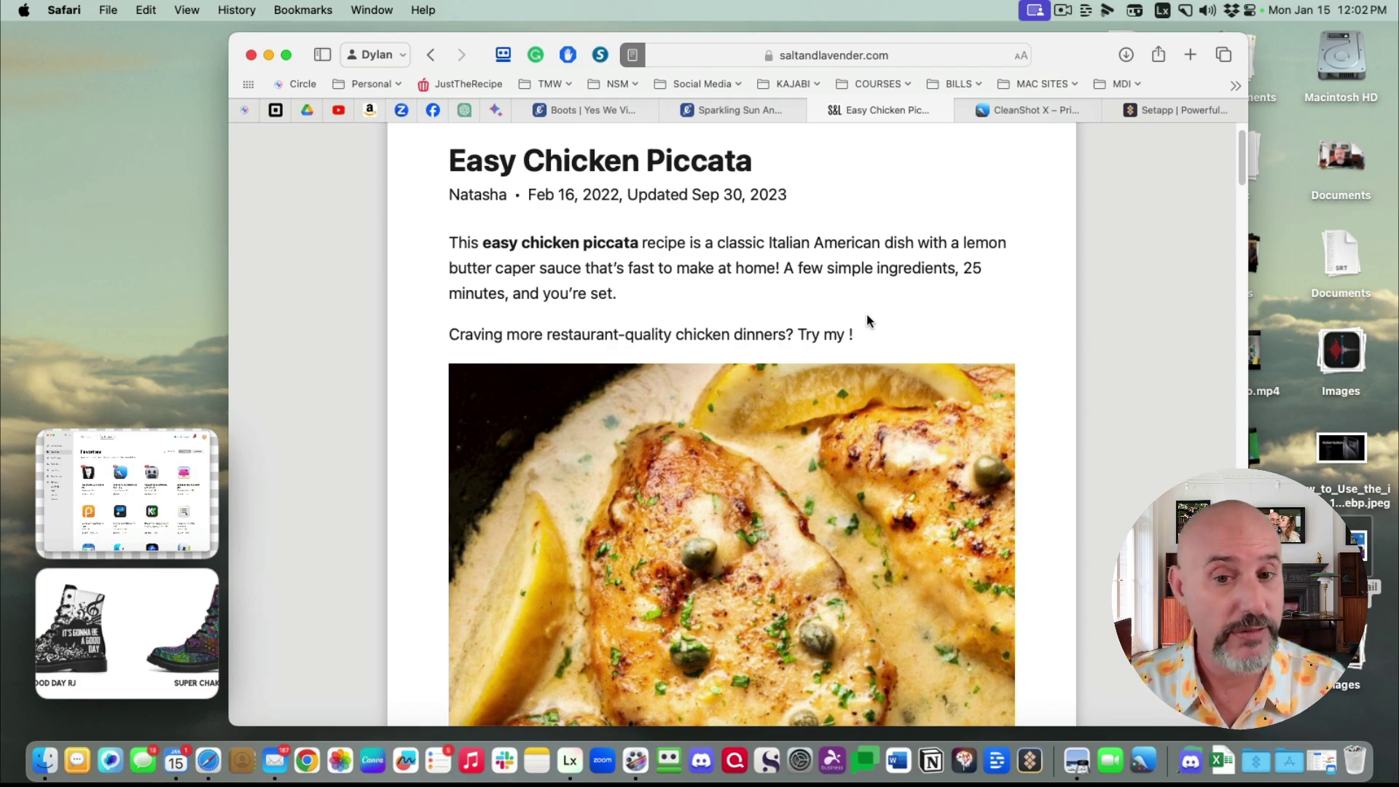
pyautogui.press('super+shift+5')
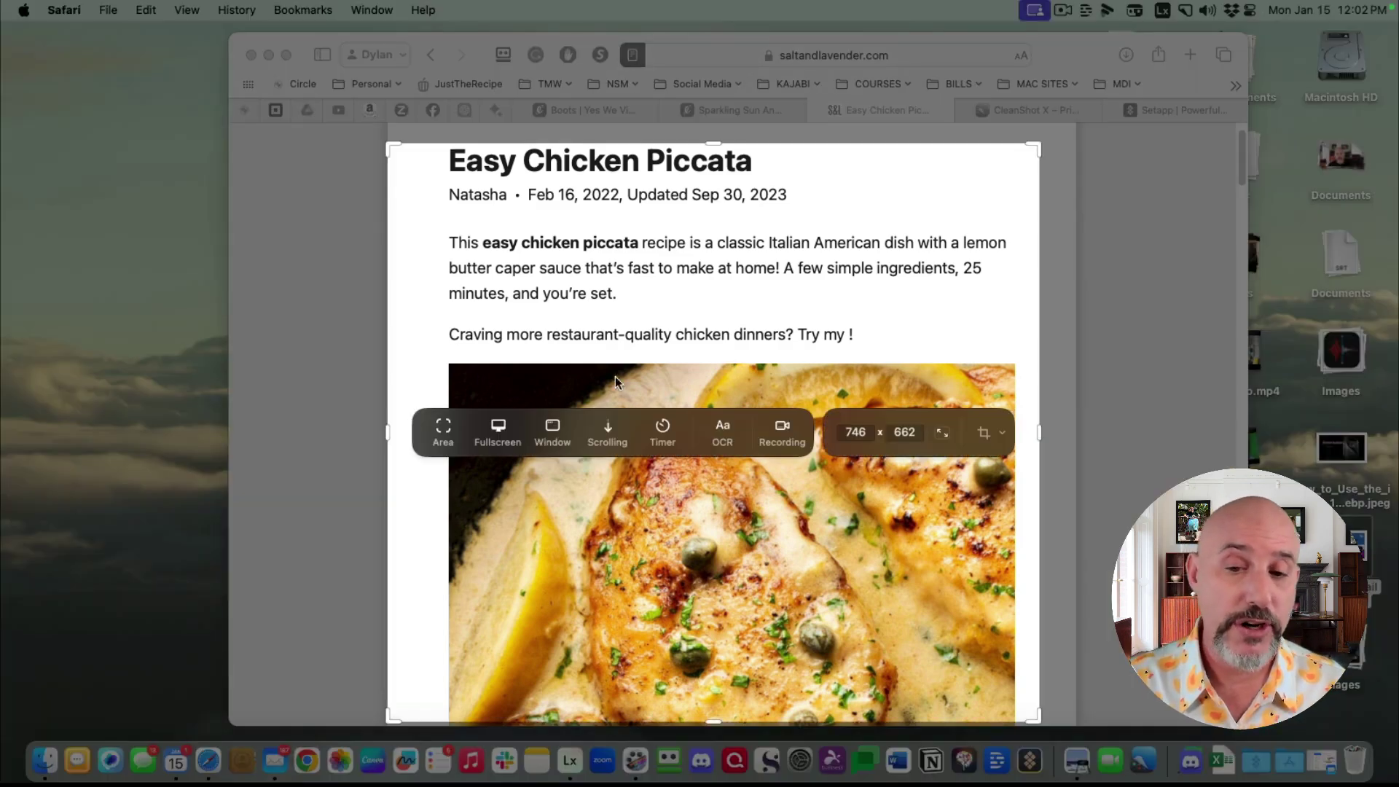
pyautogui.click(609, 428)
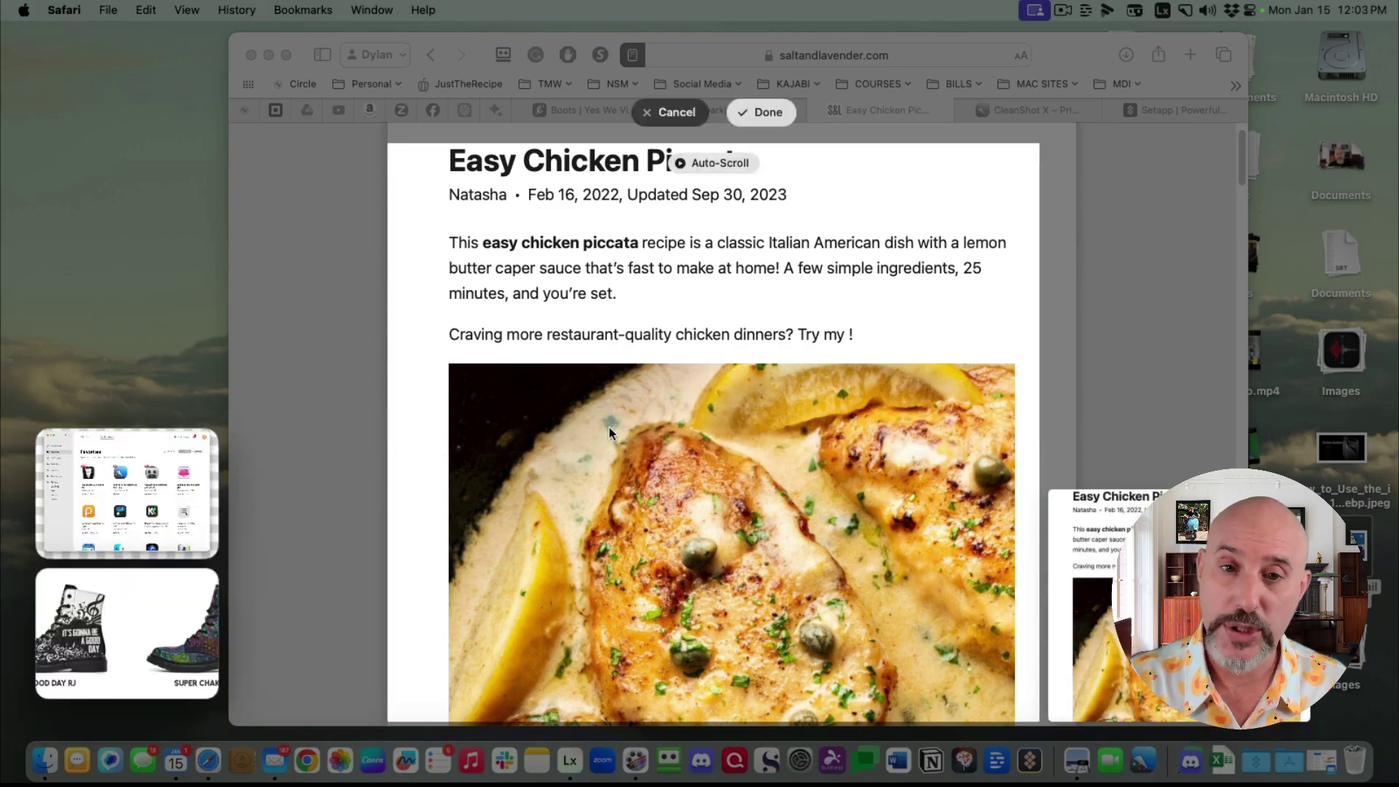
pyautogui.click(702, 162)
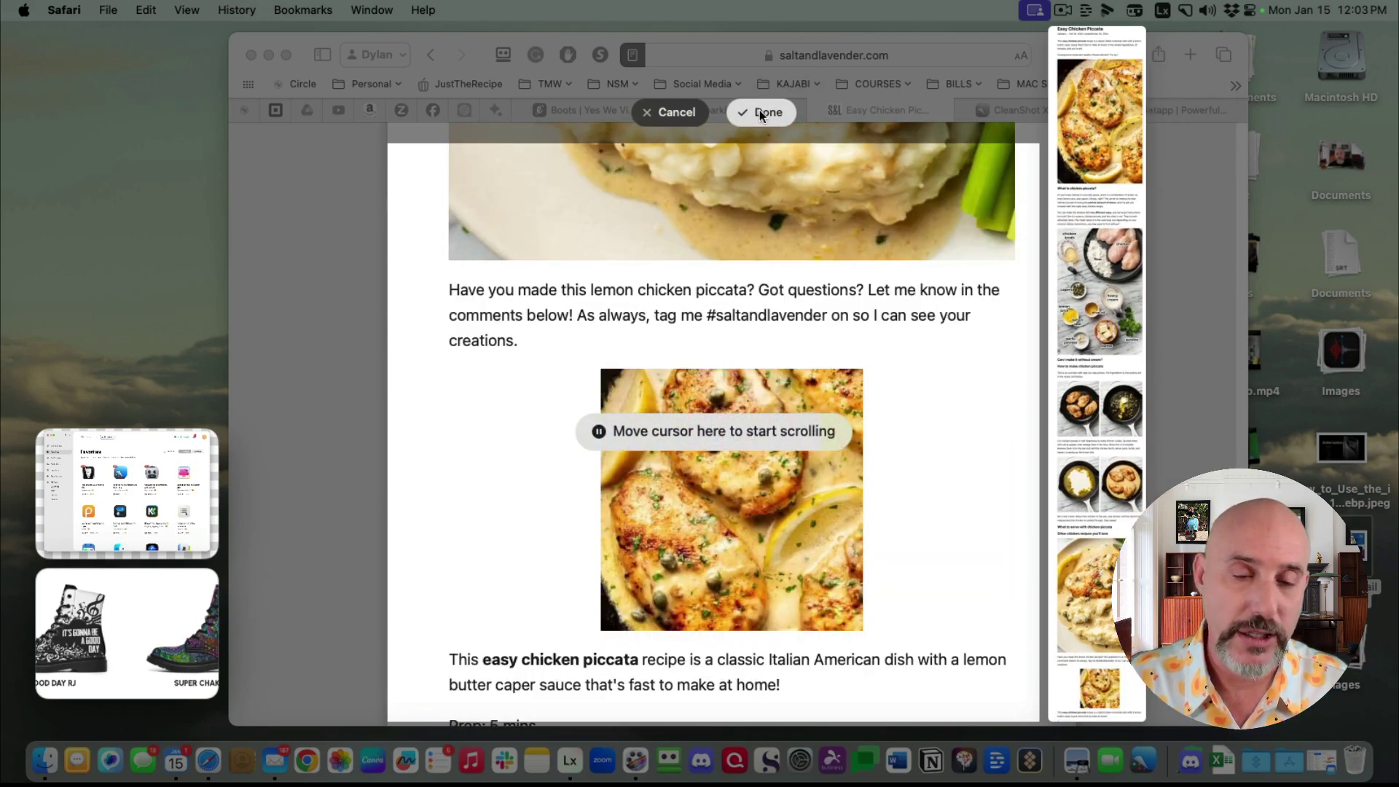
pyautogui.click(760, 110)
# Open the scrolling capture of the chicken piccata recipe in the annotation editor and look through it from the start.
pyautogui.moveTo(120, 322)
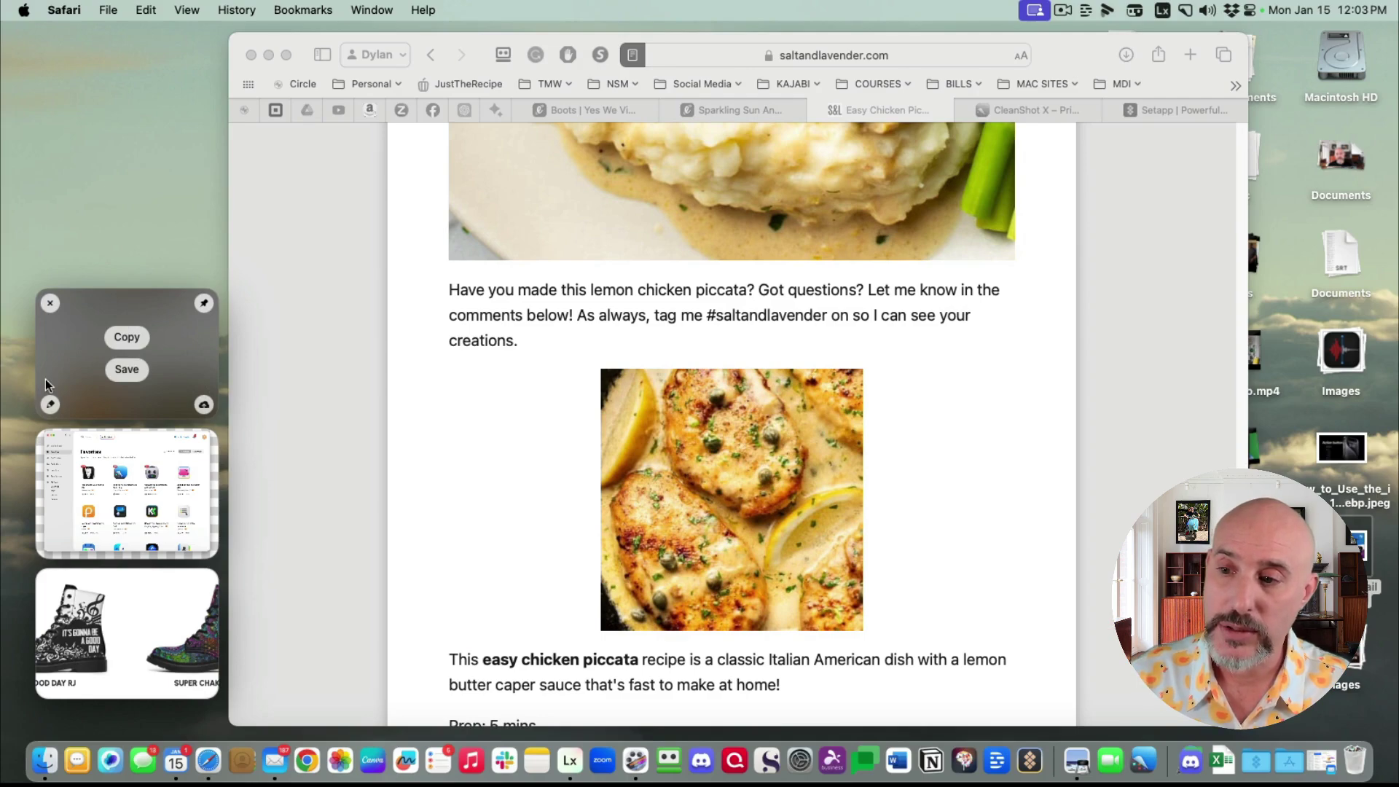
pyautogui.click(50, 405)
pyautogui.scroll(-6, 613, 359)
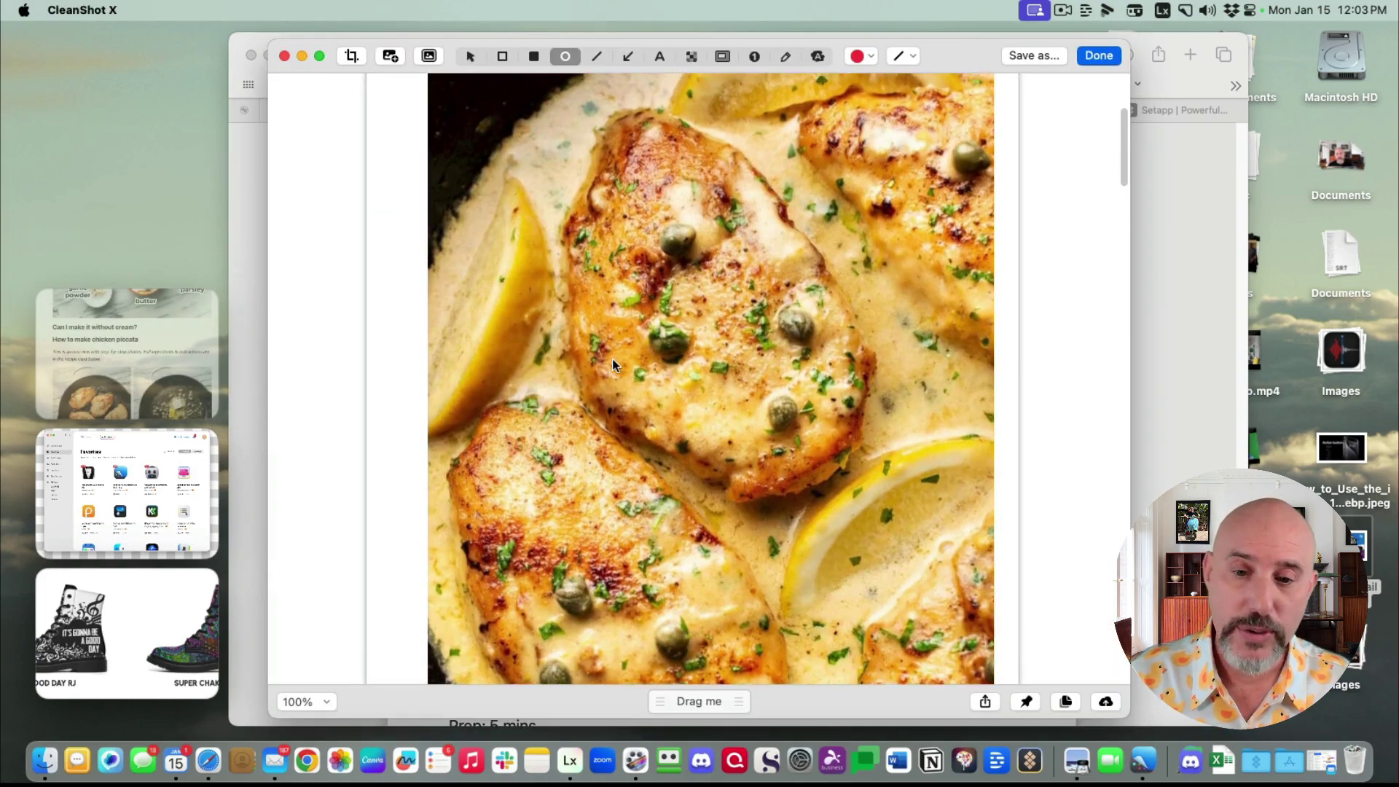